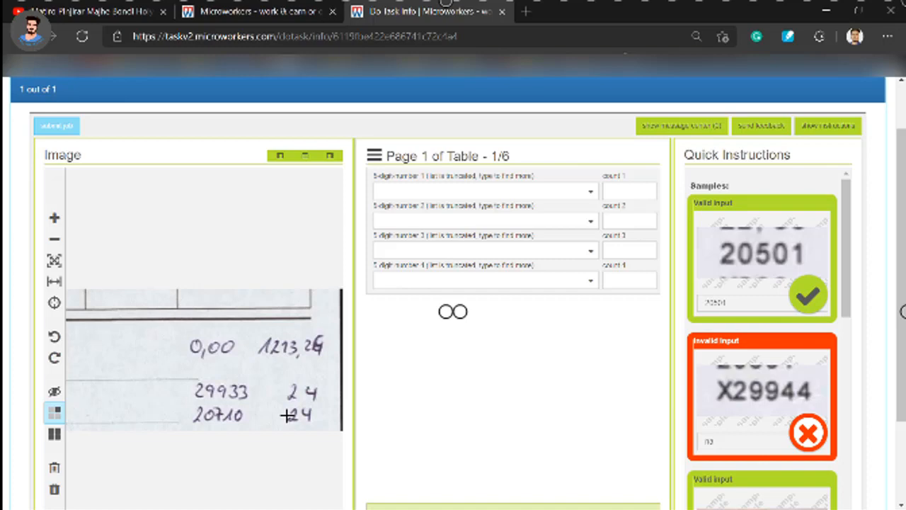
Enter 29933 as the first 5-digit number of the first image, with a count of 4.
click(403, 196)
text(2)
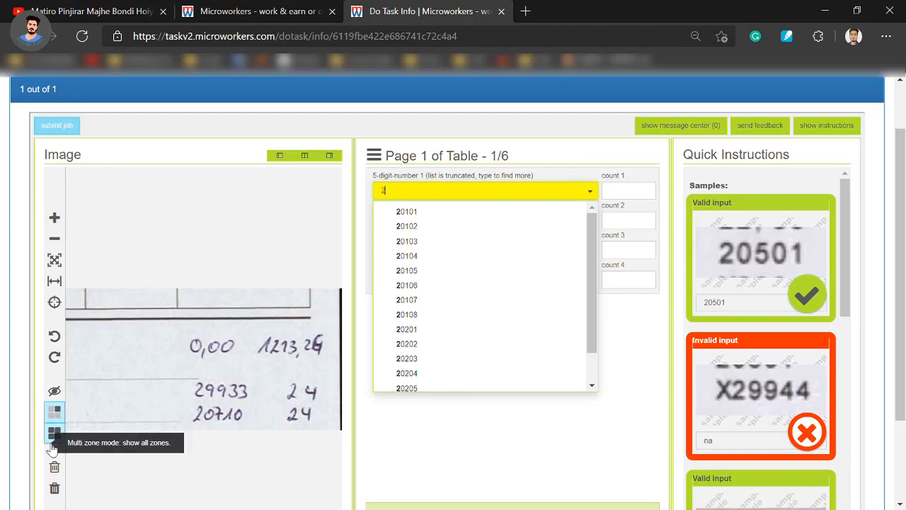
text(9933)
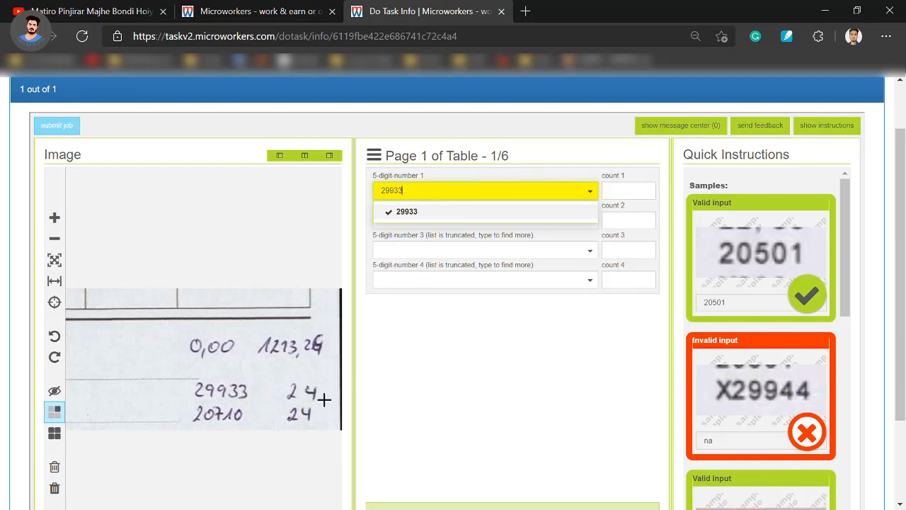
click(626, 196)
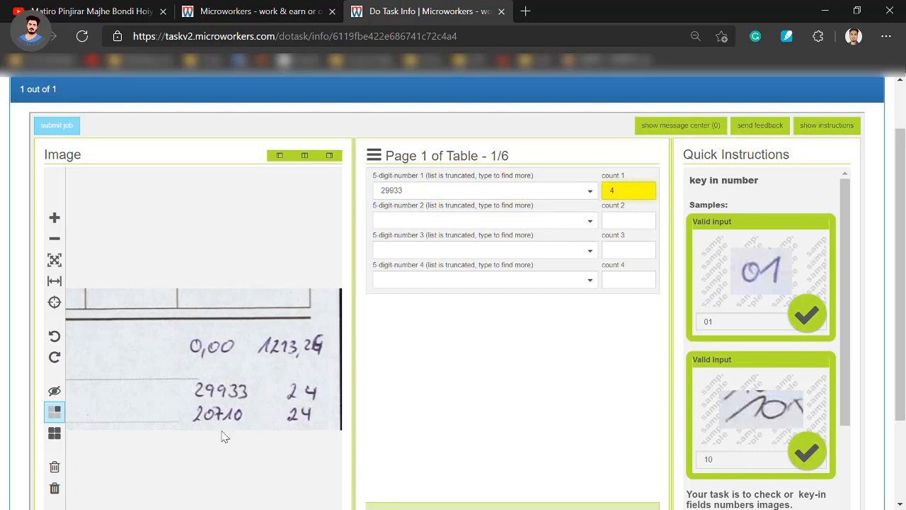
Enter 20710 as the second 5-digit number with a count of 4, and advance to the second image.
click(424, 221)
text(20)
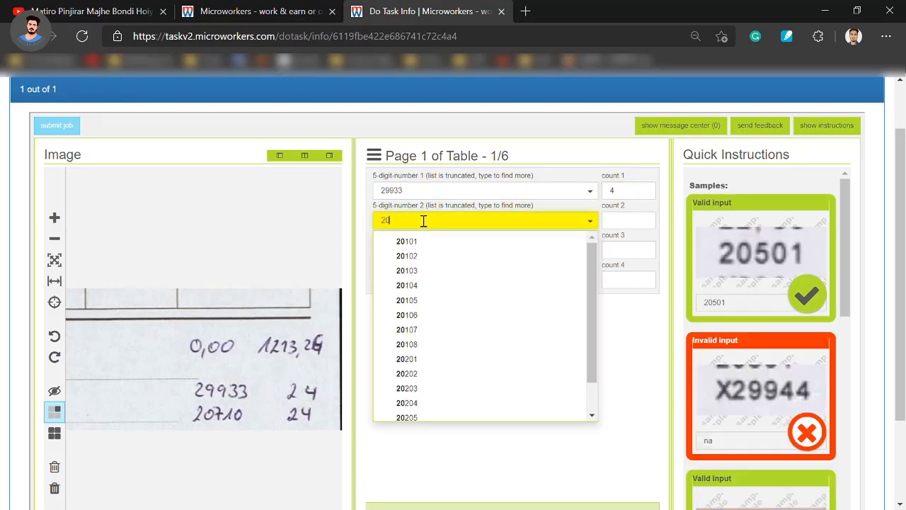
text(710)
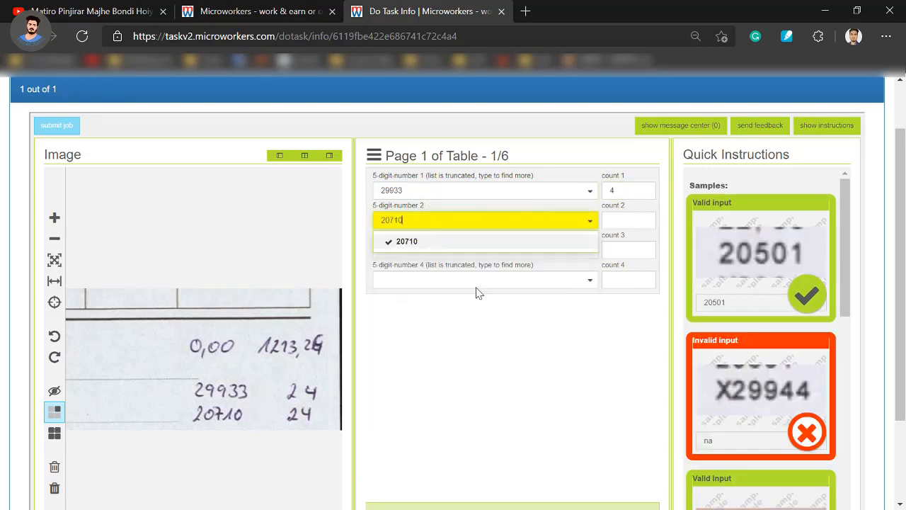
click(650, 318)
click(625, 225)
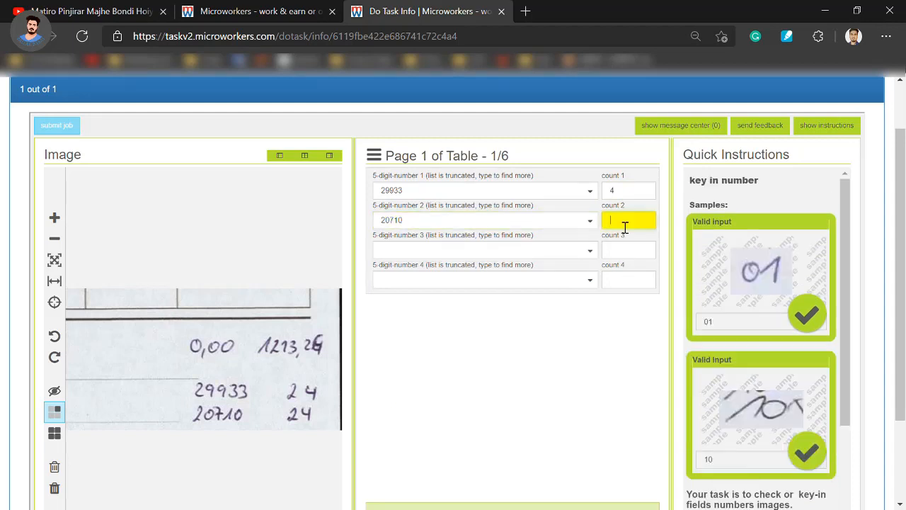
click(595, 326)
scroll(379, 326, down, 3)
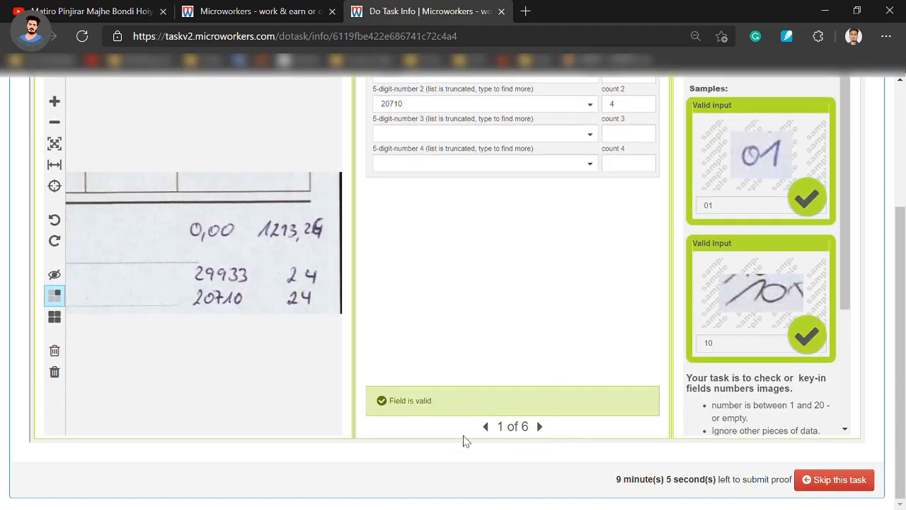
click(542, 427)
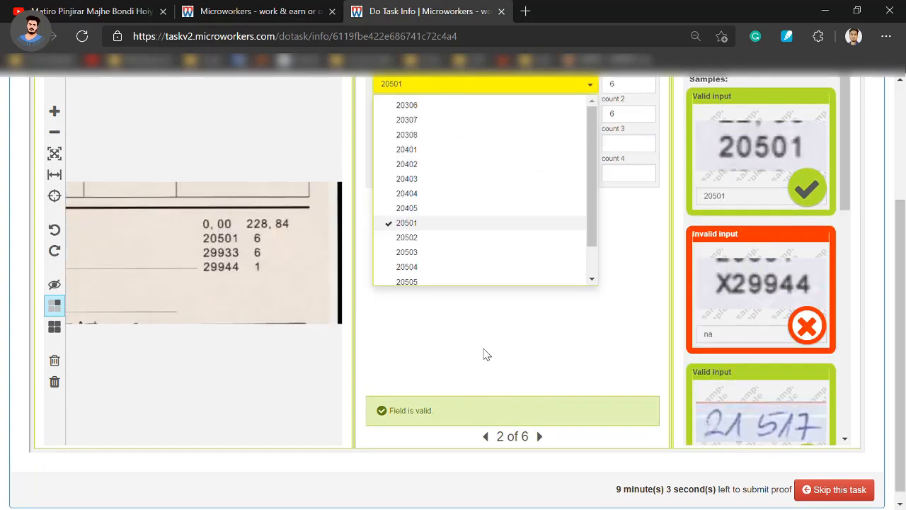
Add 29944 as the second image's third 5-digit number with a count of 1, and advance to the third image.
scroll(484, 354, up, 2)
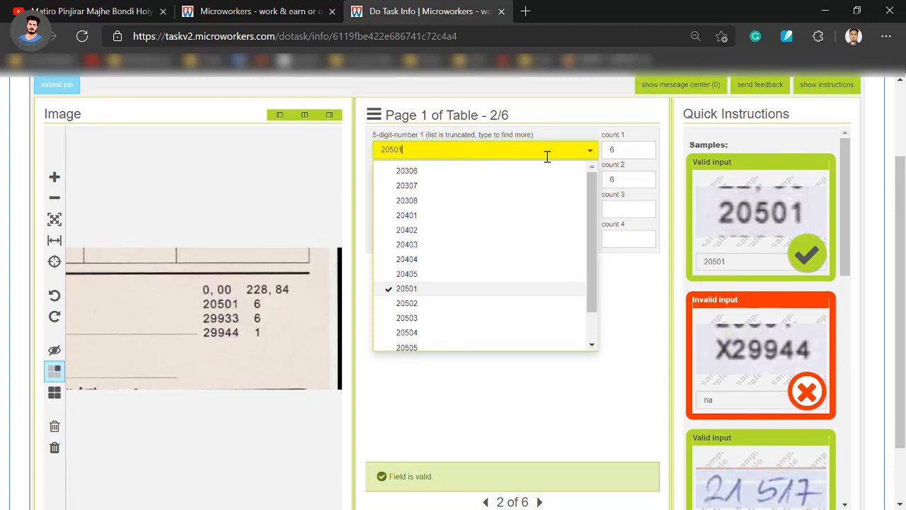
click(620, 394)
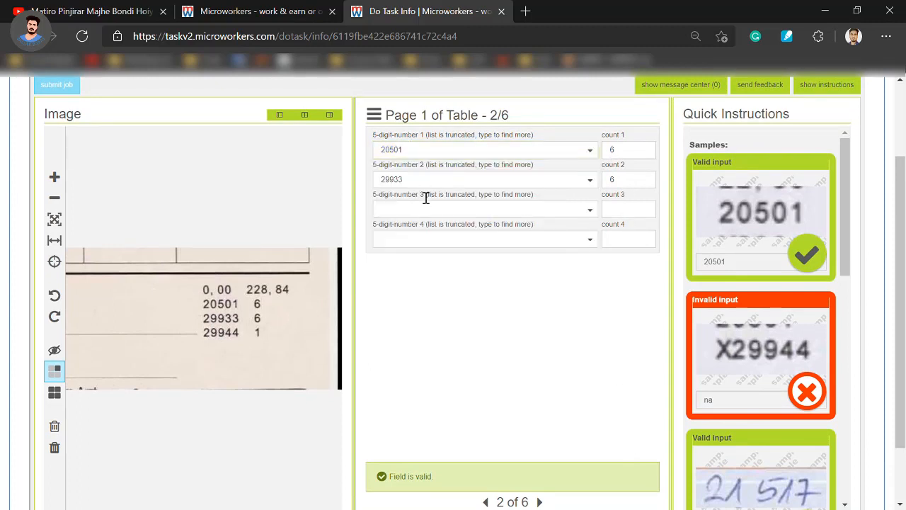
click(405, 214)
text(2)
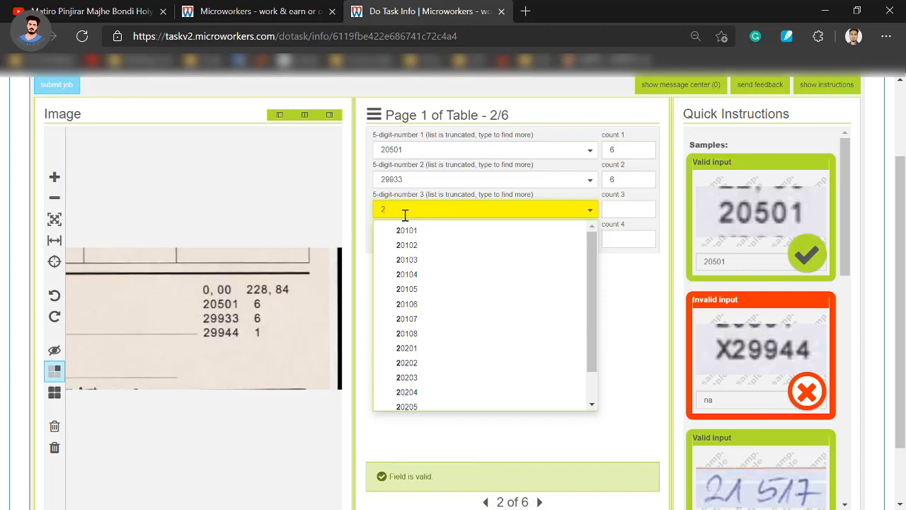
text(9944)
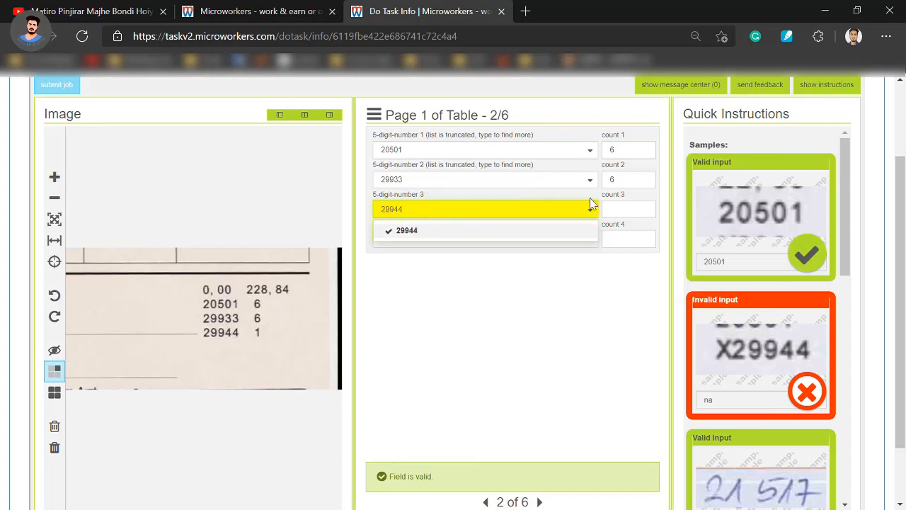
click(628, 211)
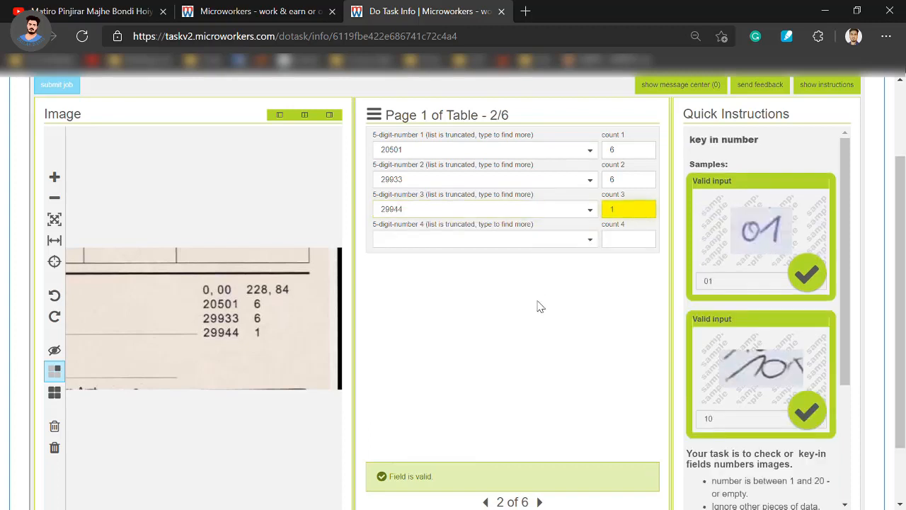
scroll(532, 368, down, 1)
click(541, 433)
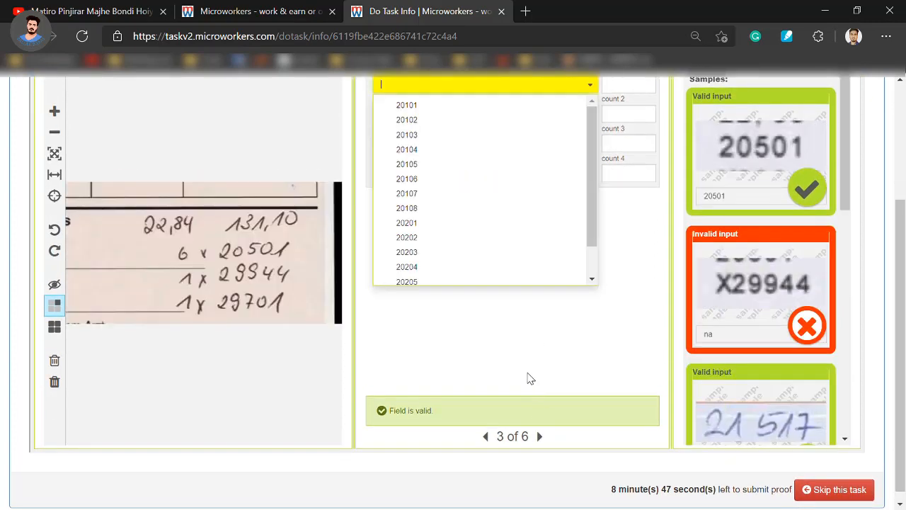
scroll(528, 365, up, 1)
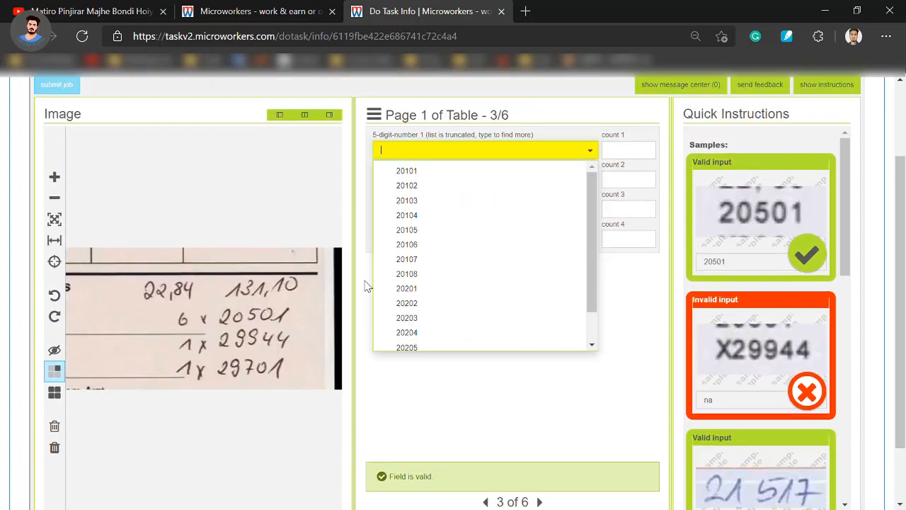
text(131,10)
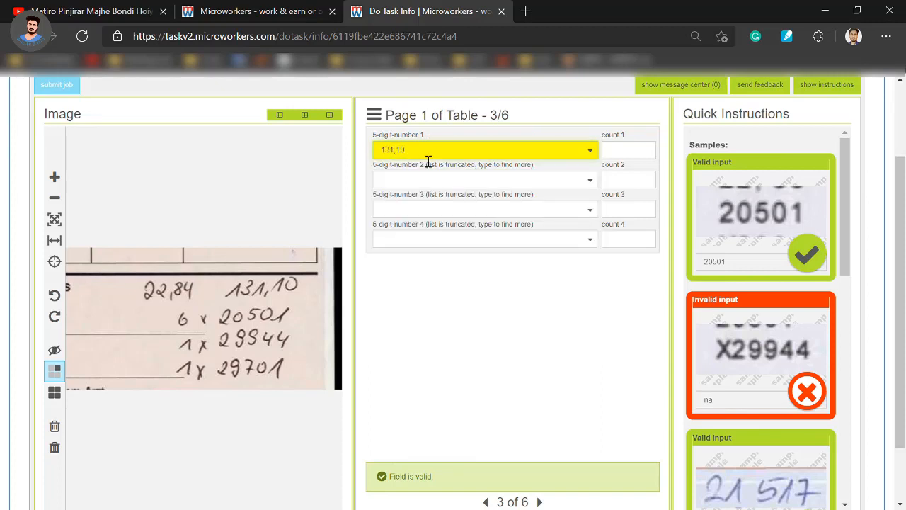
drag(429, 155, 306, 165)
key(BackSpace)
click(480, 402)
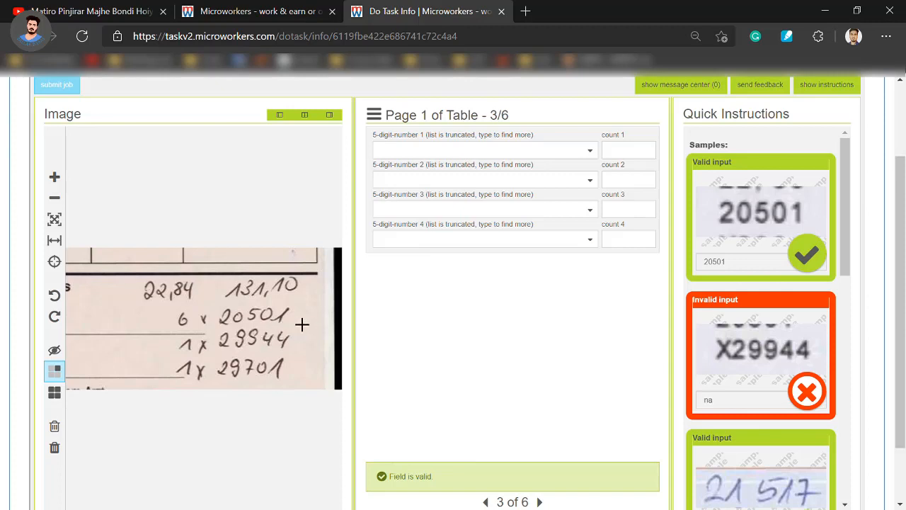
Enter 20501 as the third image's first 5-digit number, with a count of 6.
click(408, 150)
text(2)
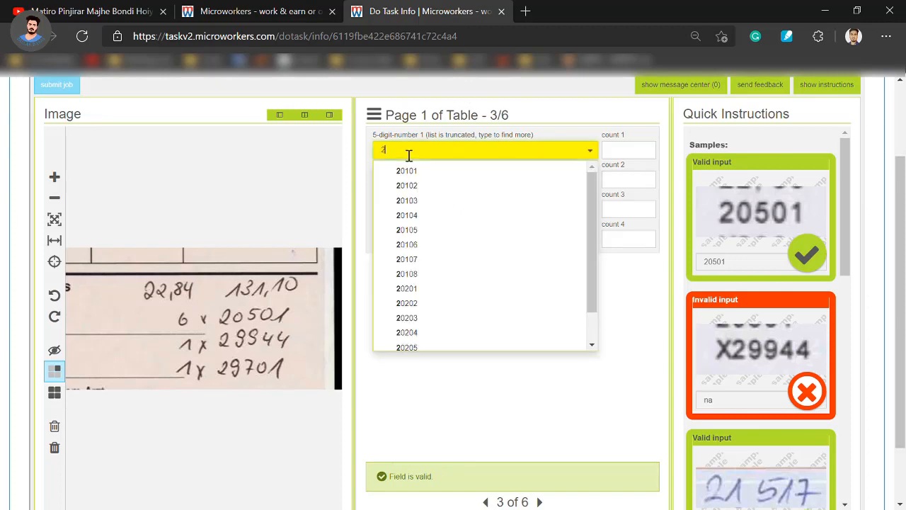
text(0501)
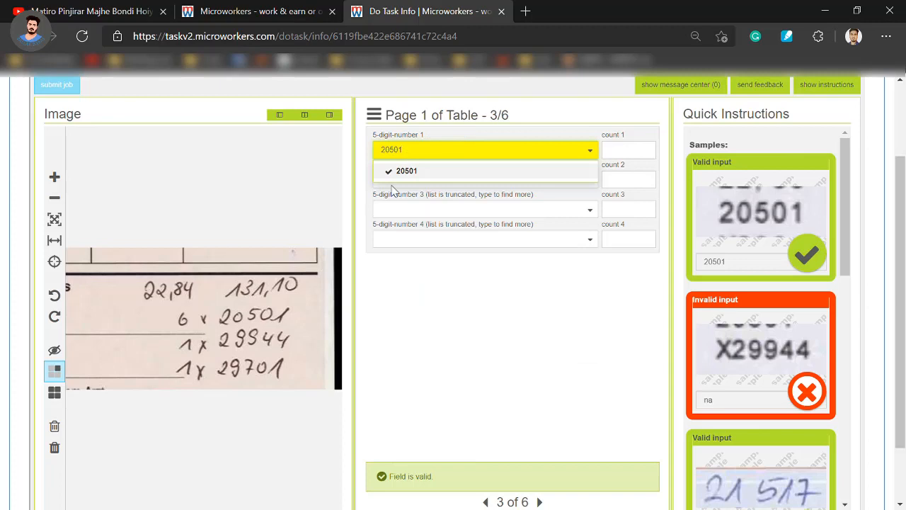
click(642, 156)
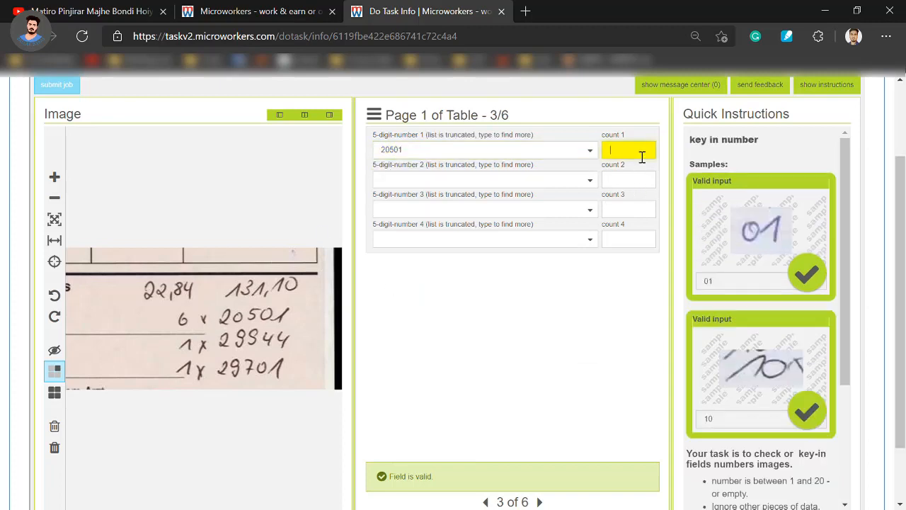
Enter 29944 as the third image's second 5-digit number, with a count of 1.
click(504, 181)
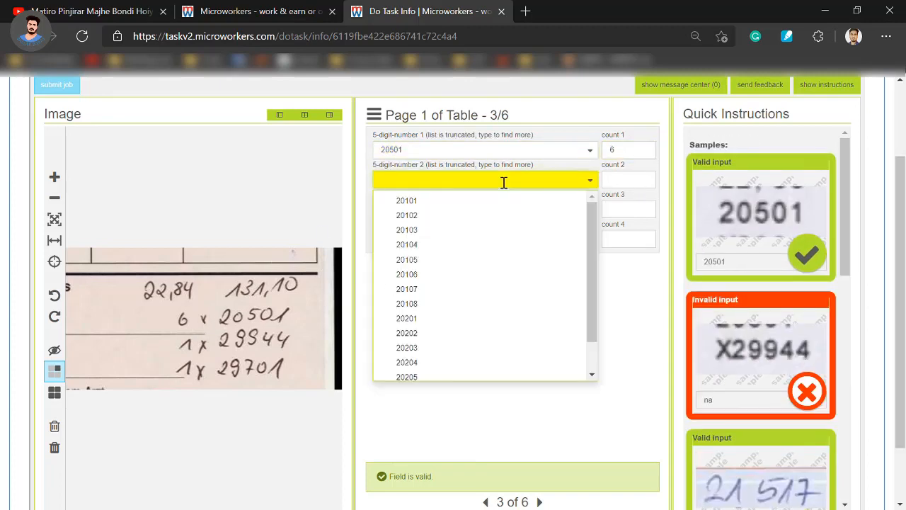
text(29944)
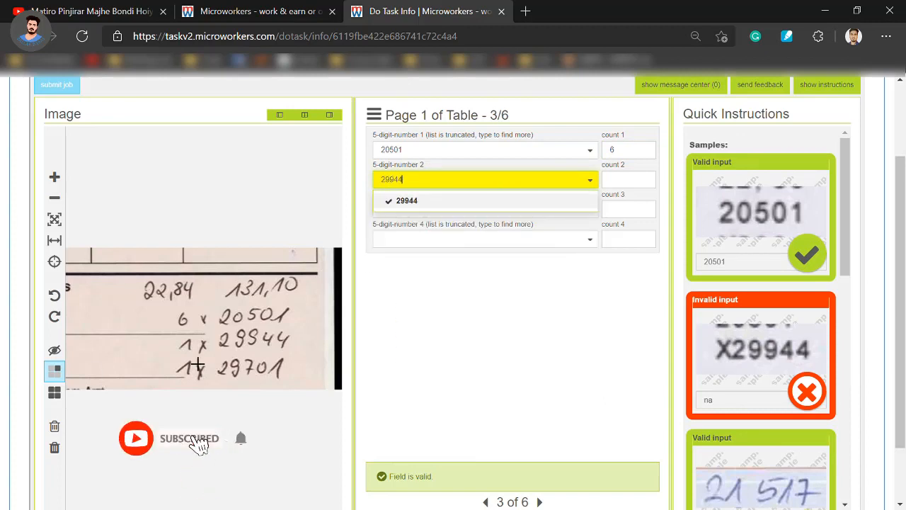
click(644, 186)
text(1)
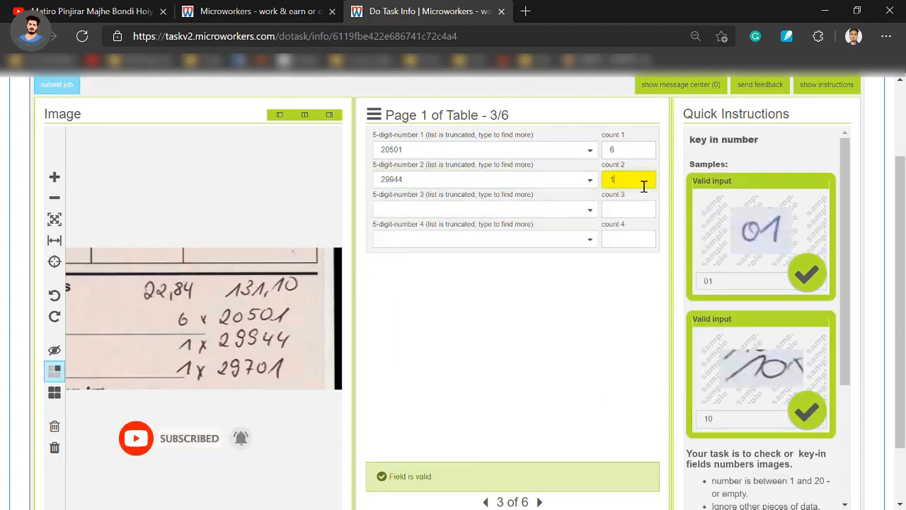
Enter 29701 as the third 5-digit number with a count of 1, and advance to the fourth image.
click(495, 217)
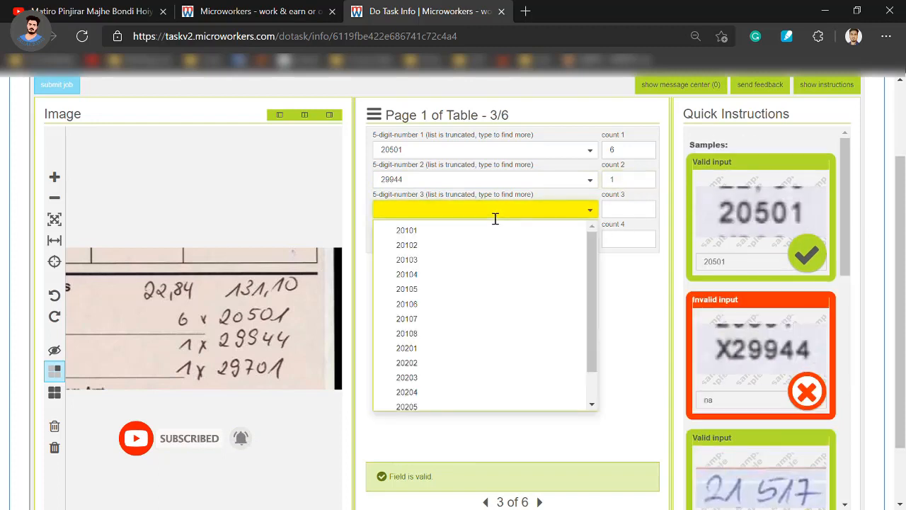
text(29701)
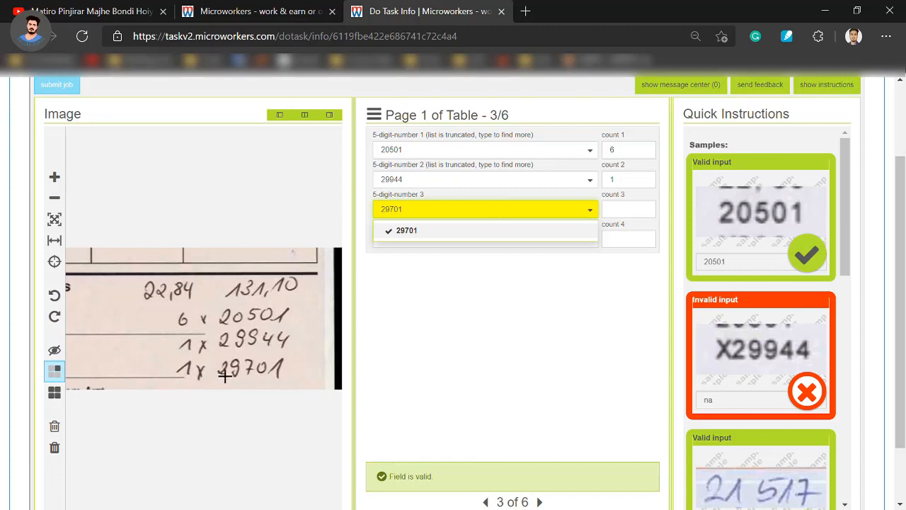
click(647, 211)
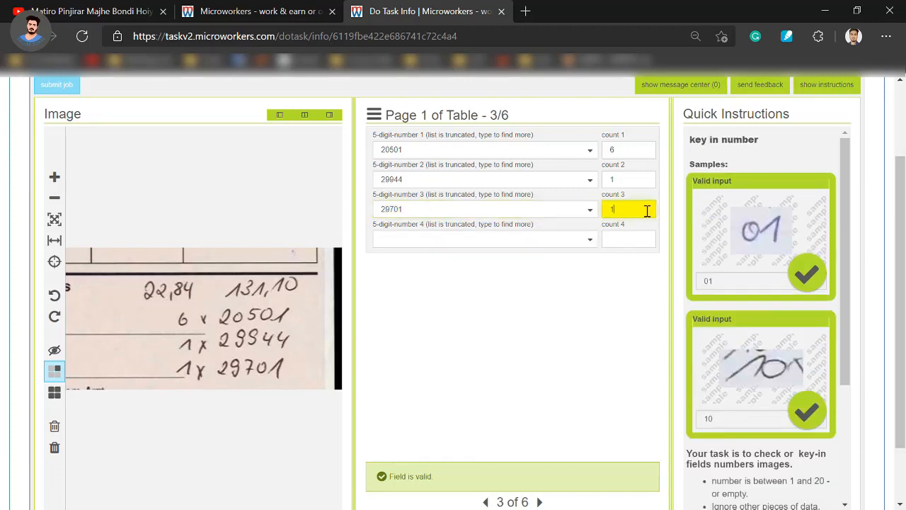
scroll(510, 414, down, 1)
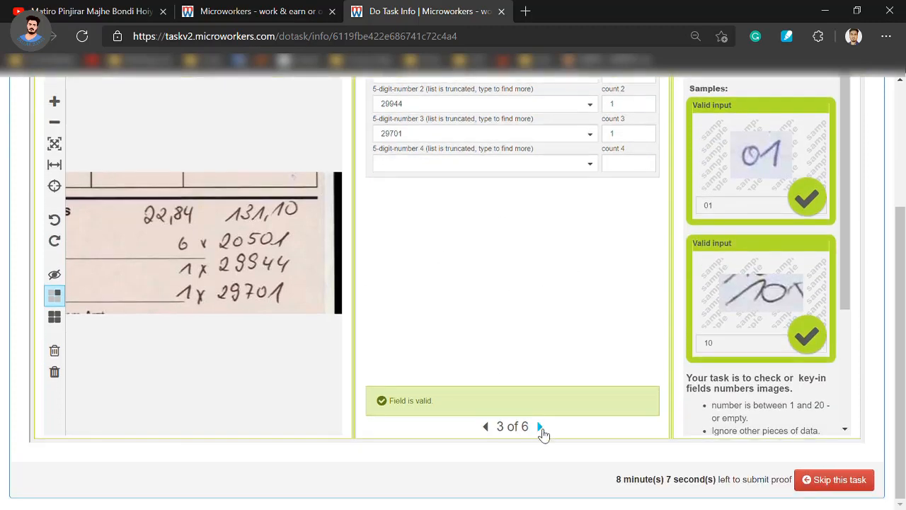
click(540, 427)
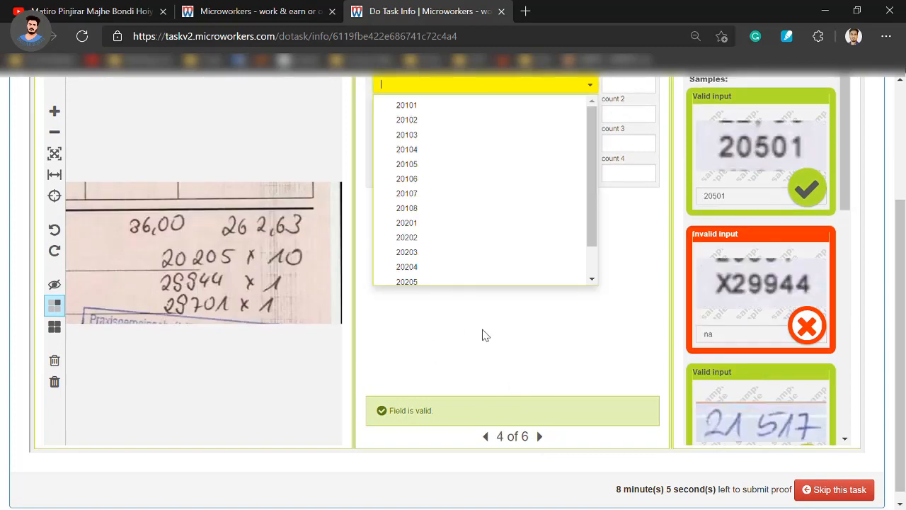
Enter 20205 as the fourth image's first 5-digit number, with a count of 10.
click(485, 335)
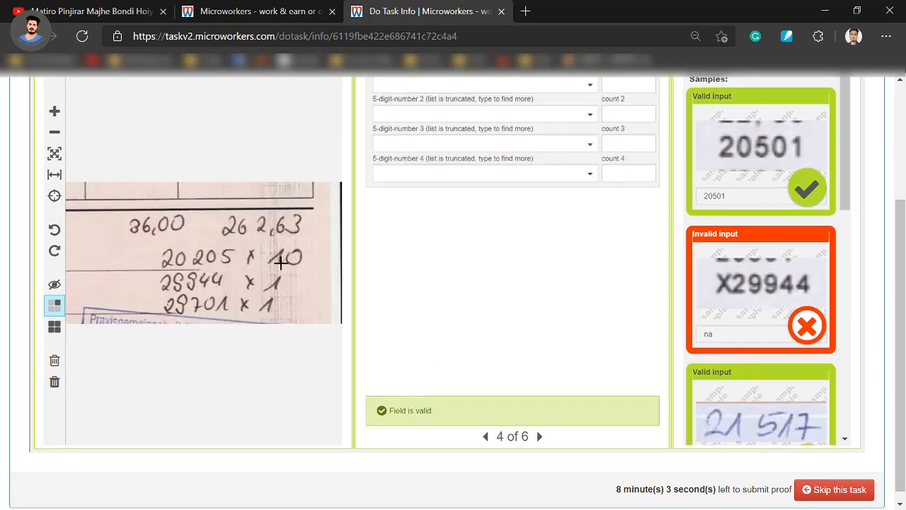
scroll(421, 184, up, 2)
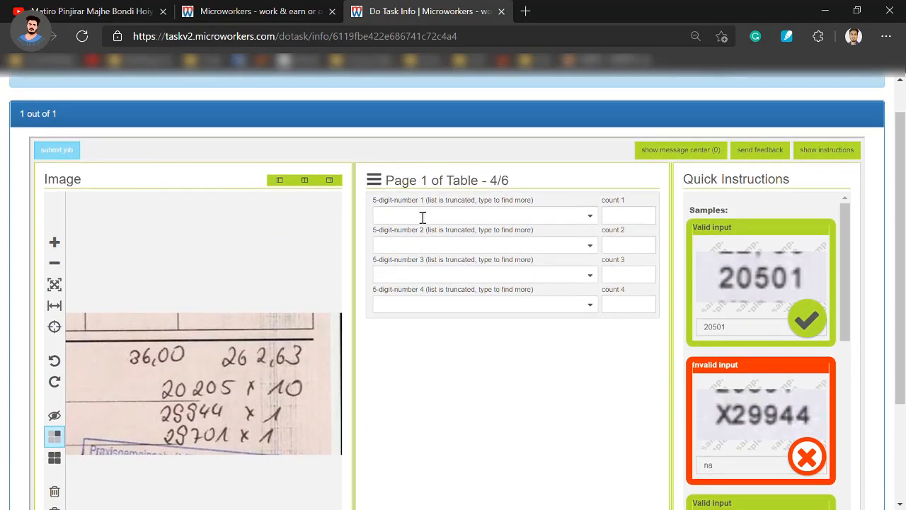
click(422, 217)
text(202)
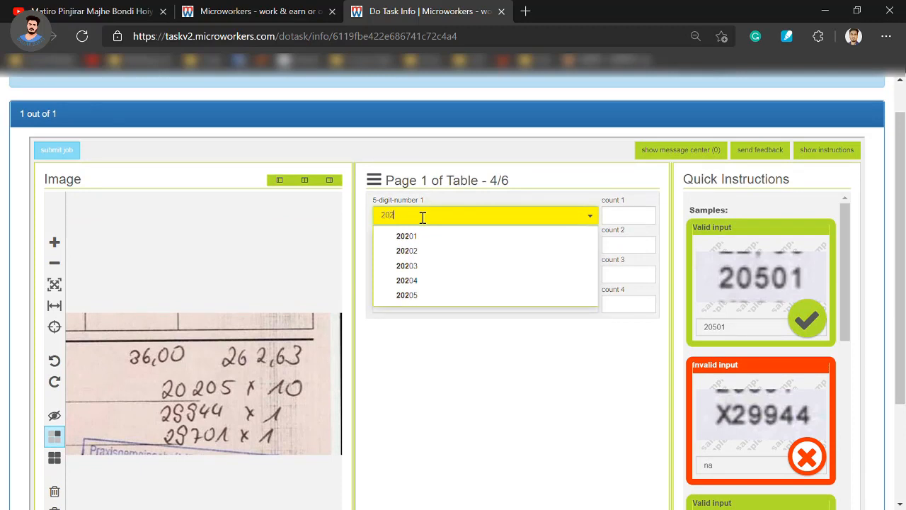
text(05)
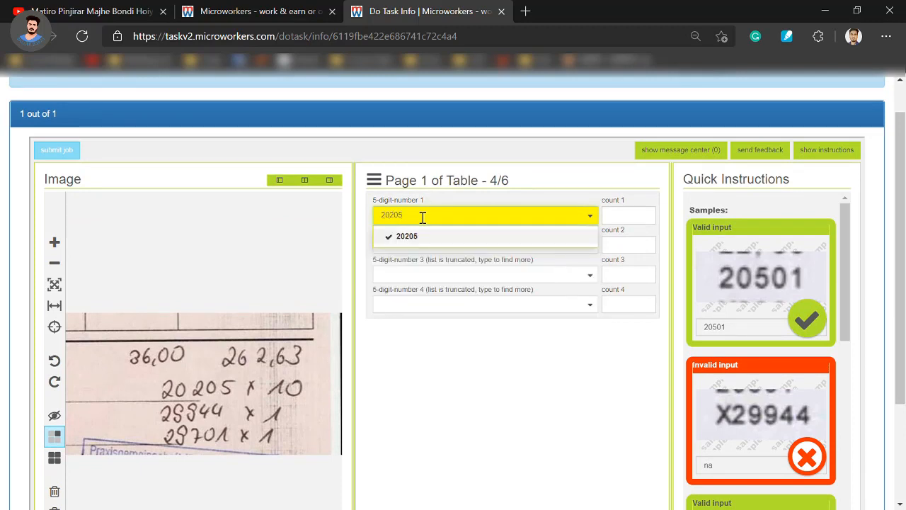
click(629, 221)
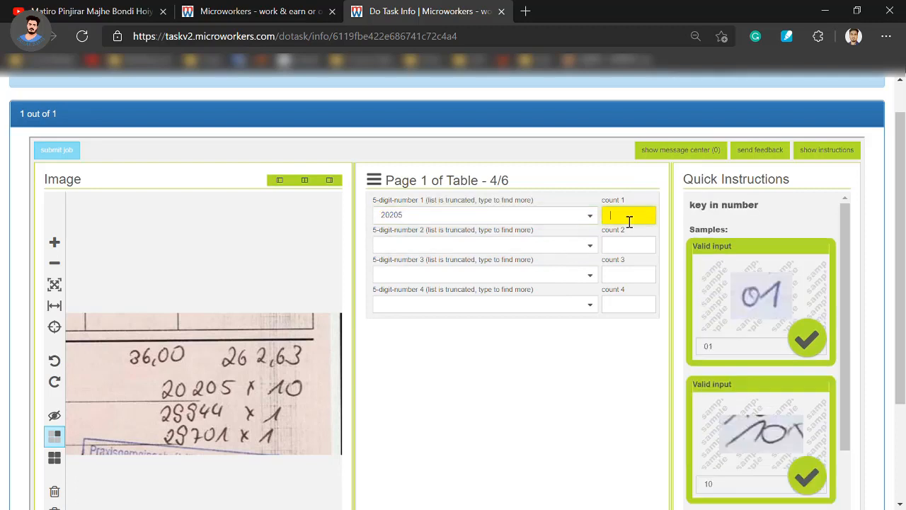
click(566, 378)
Enter 29944 as the fourth image's second 5-digit number, with a count of 1.
click(437, 247)
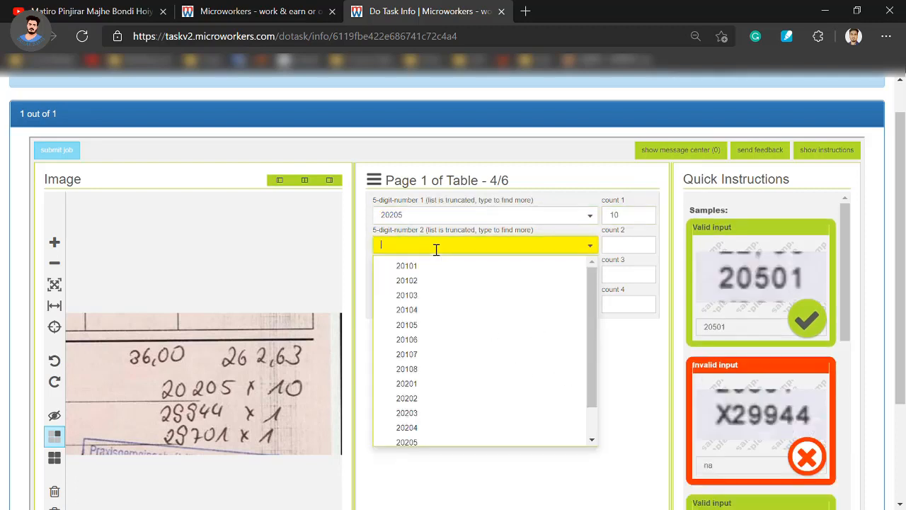
text(29944)
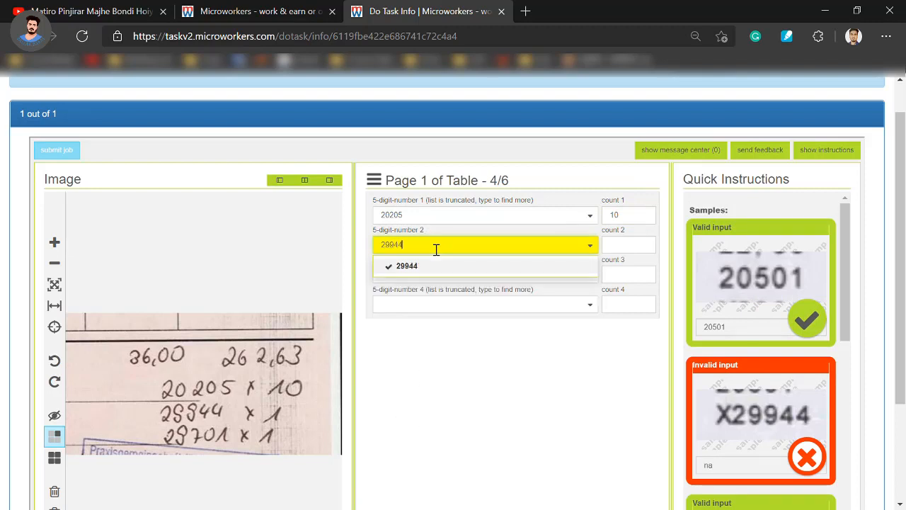
click(635, 252)
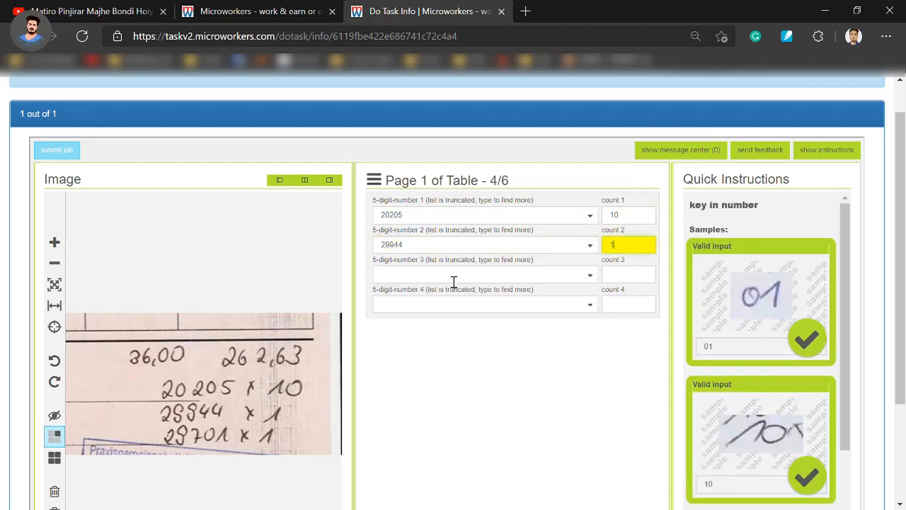
Enter 29701 as the fourth image's third 5-digit number with a count of 1, and advance to the fifth image.
click(450, 280)
text(29)
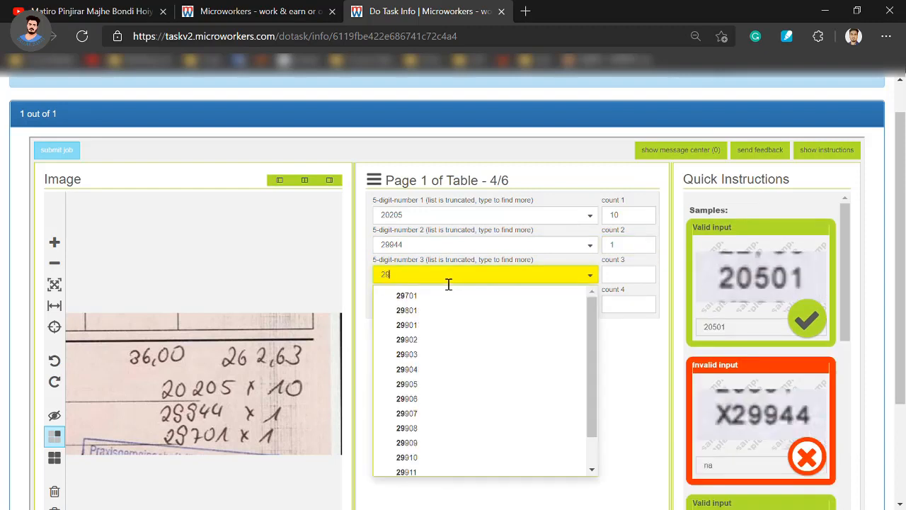
text(701)
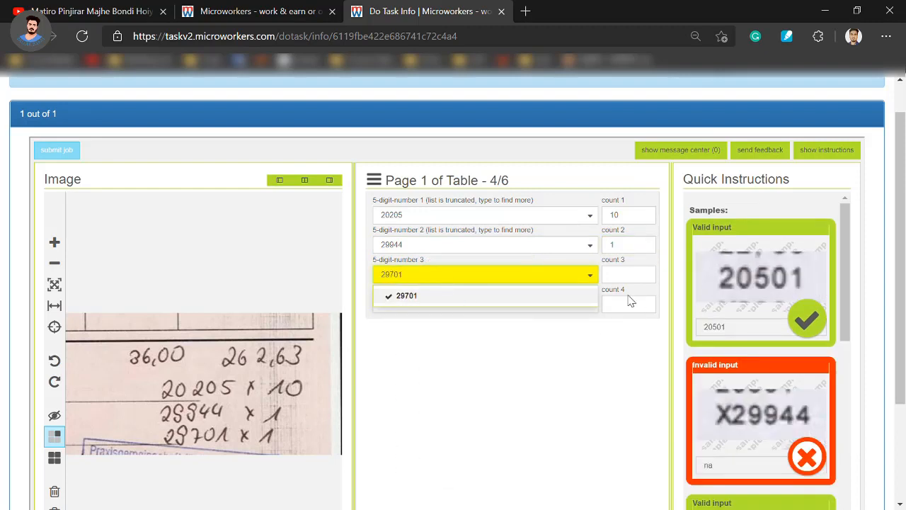
click(620, 279)
click(595, 370)
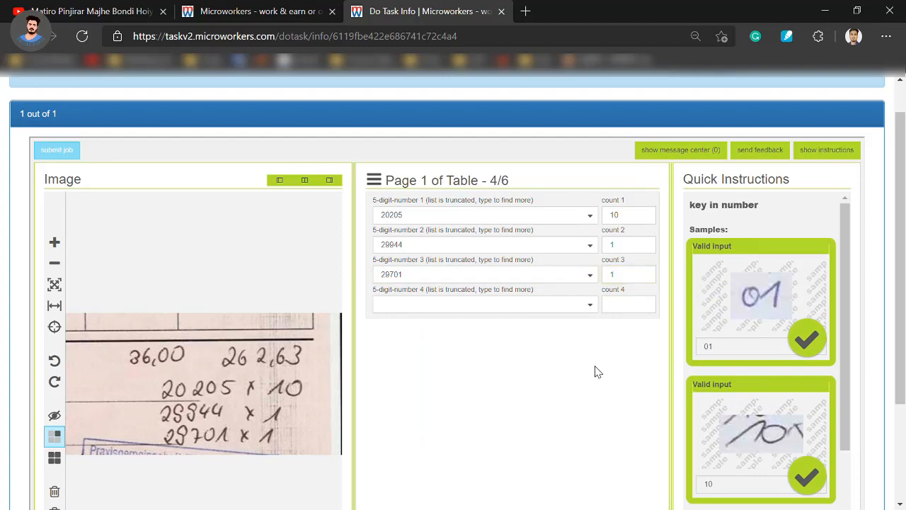
scroll(595, 369, down, 2)
click(540, 428)
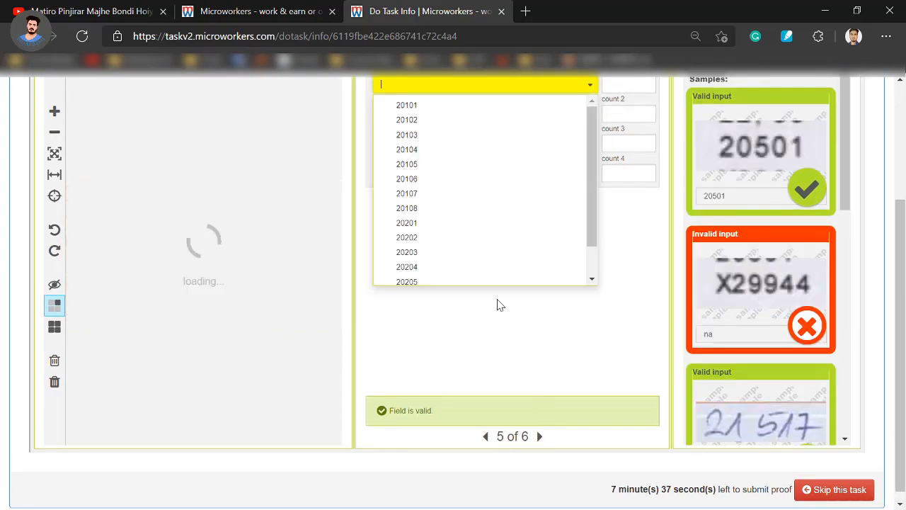
Fill in the fifth image's first three counts as 6, 1 and 1.
scroll(425, 306, up, 1)
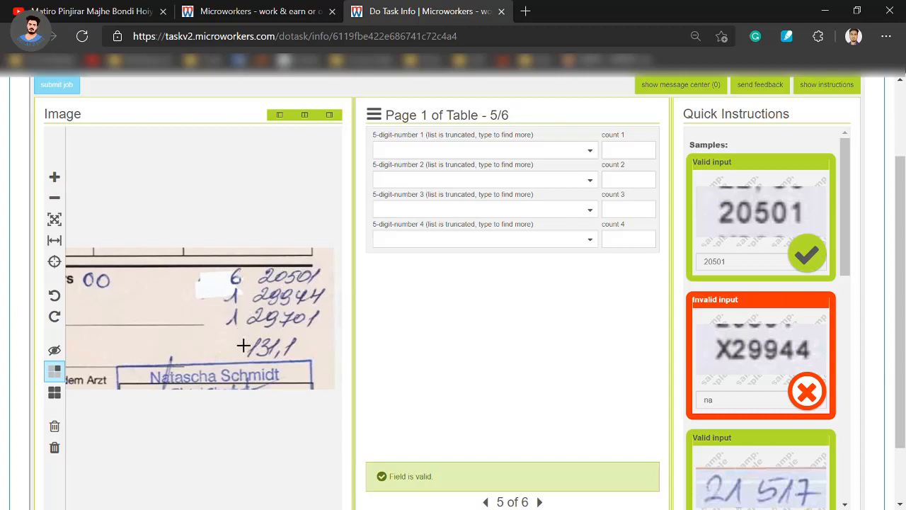
click(632, 152)
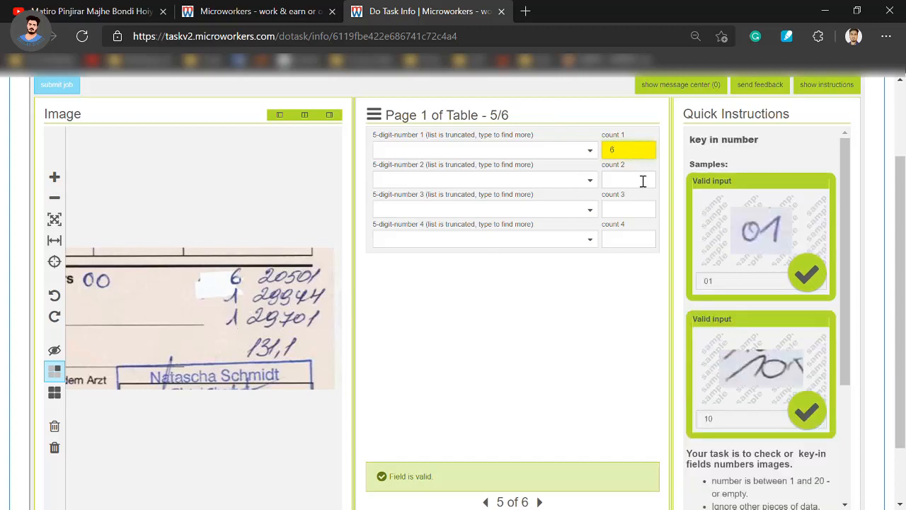
click(643, 181)
click(629, 210)
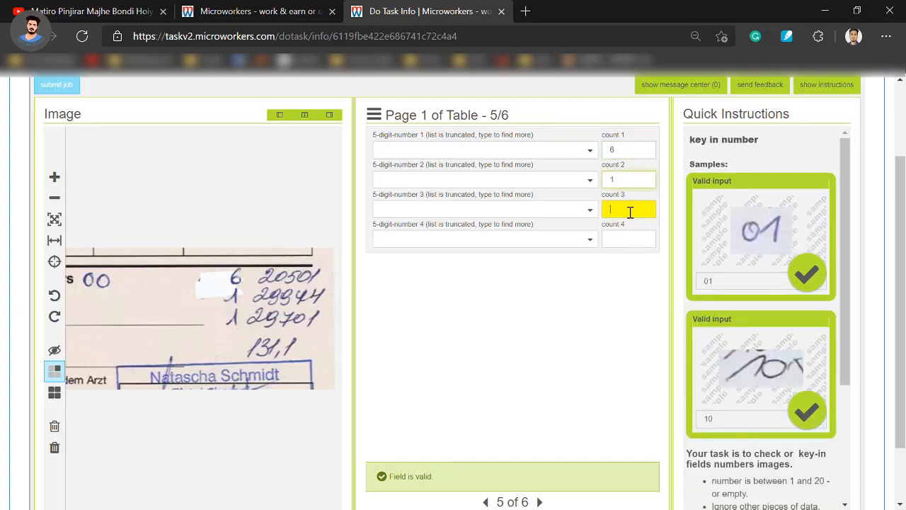
text(1)
Enter 20501 and 29944 as the fifth image's first and second 5-digit numbers.
click(541, 155)
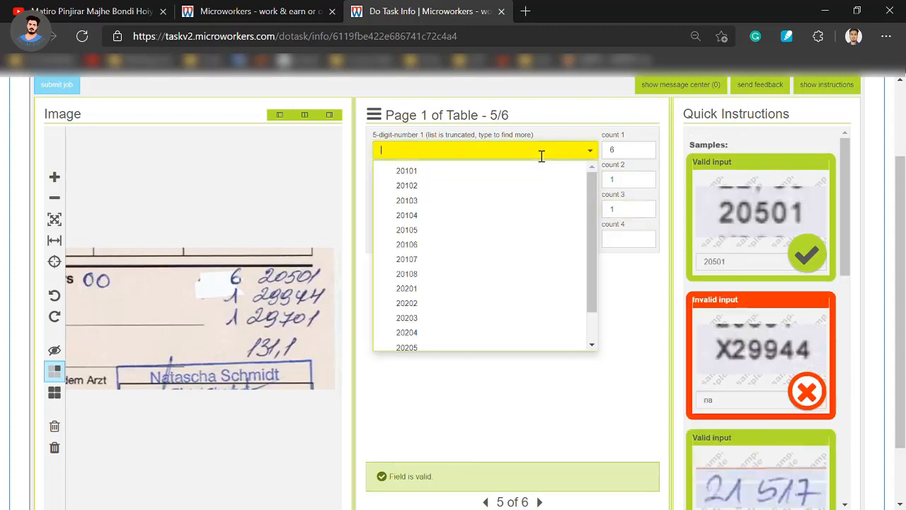
text(2)
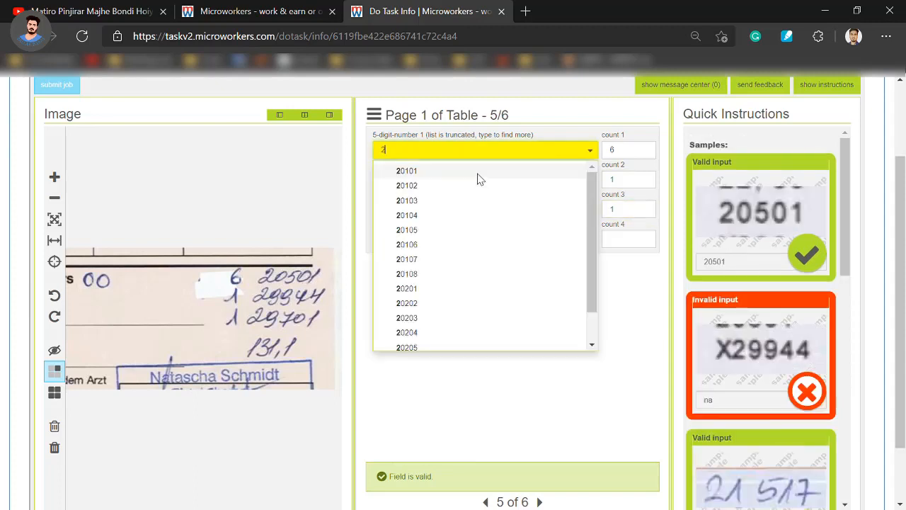
text(0501)
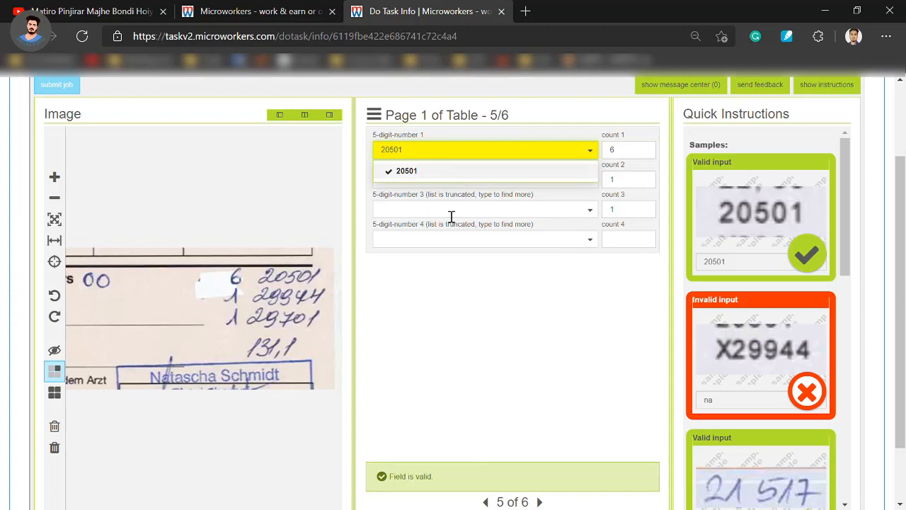
key(Return)
click(430, 186)
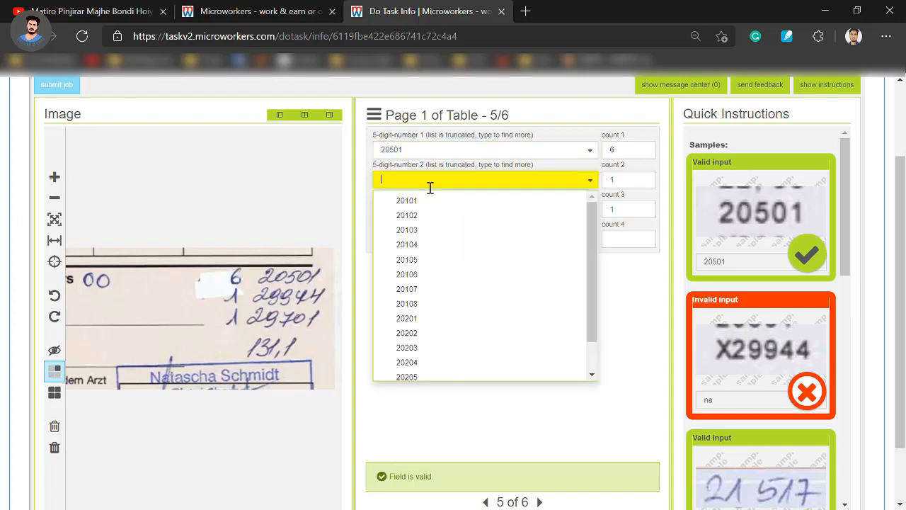
text(299)
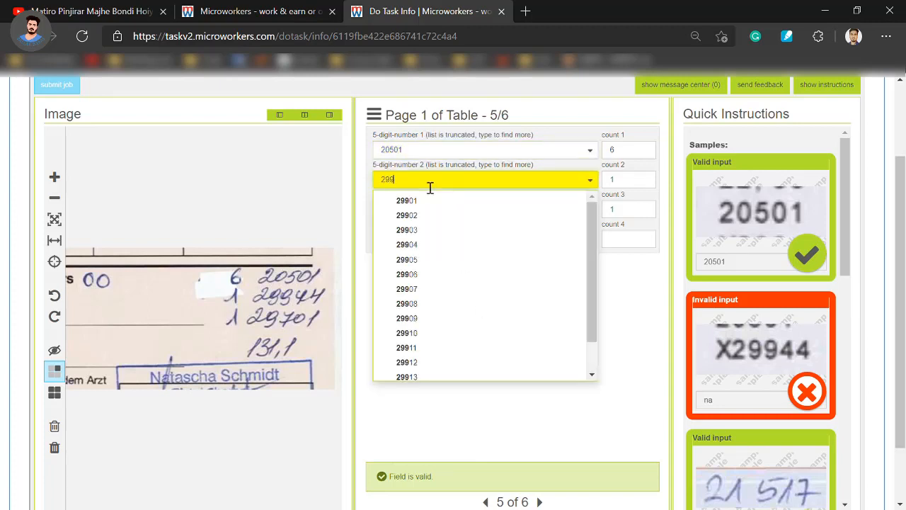
text(44)
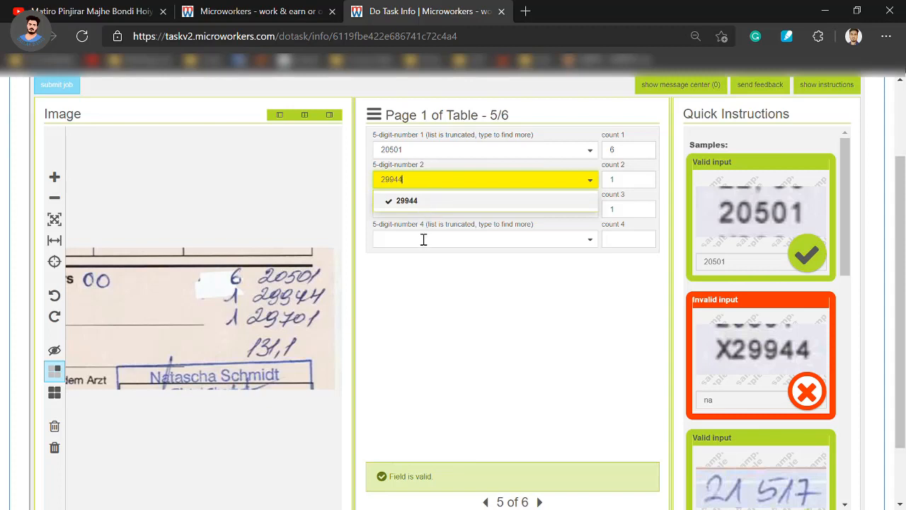
key(Return)
Enter 29701 as the fifth image's third 5-digit number, and advance to the sixth image.
click(405, 215)
text(29)
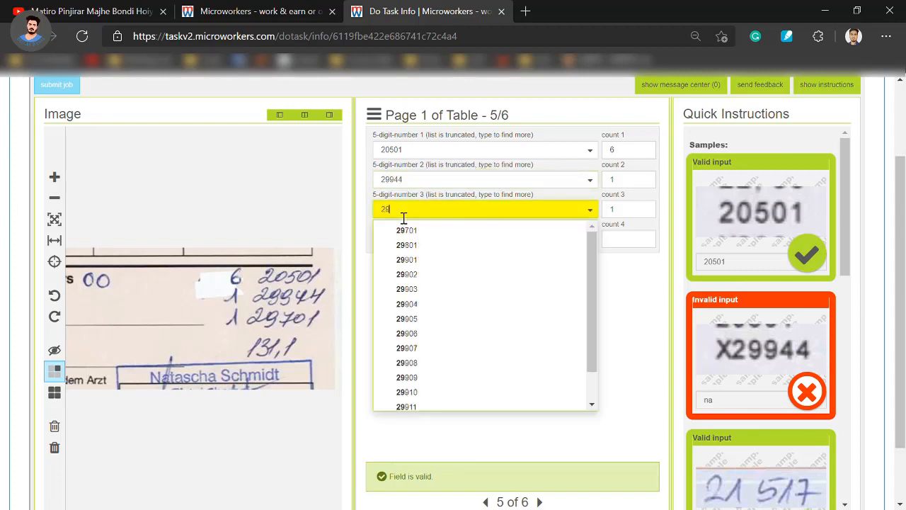
text(7)
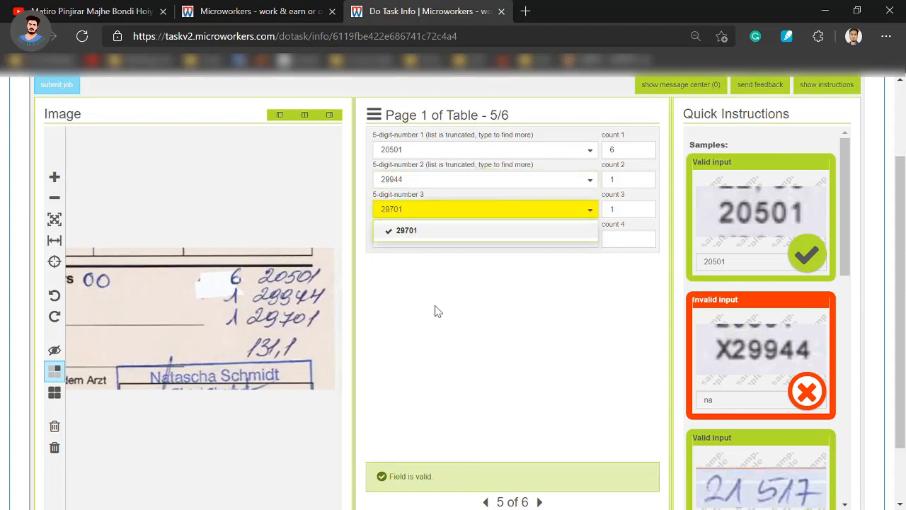
text(01)
key(Return)
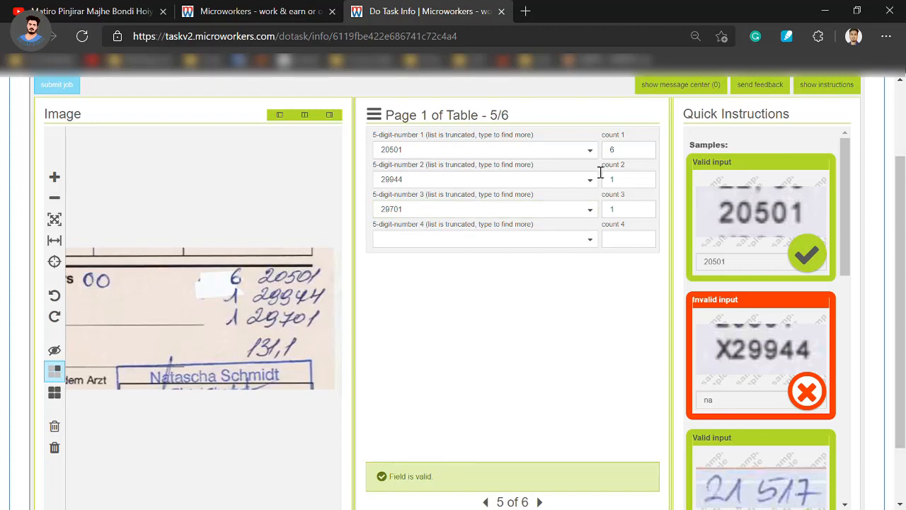
scroll(590, 464, down, 1)
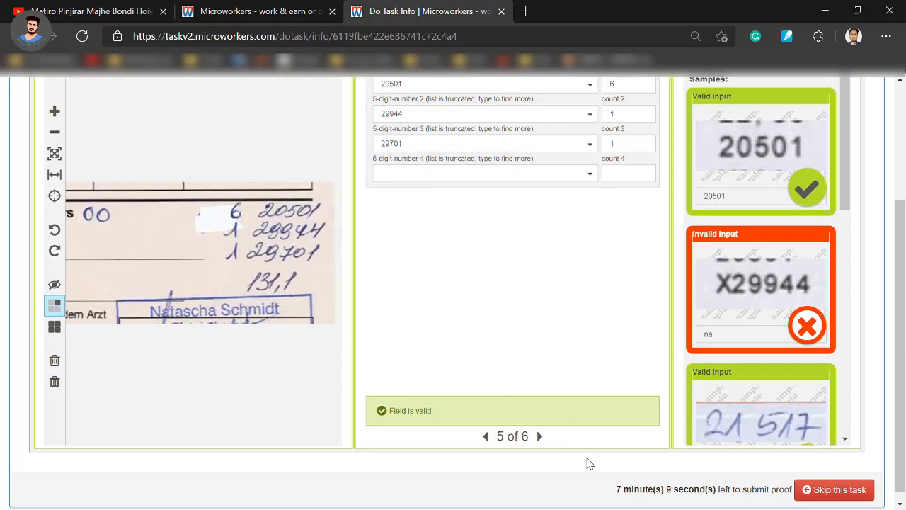
click(540, 436)
Fill in the sixth image's first three counts as 6, 1 and 1.
scroll(439, 308, up, 1)
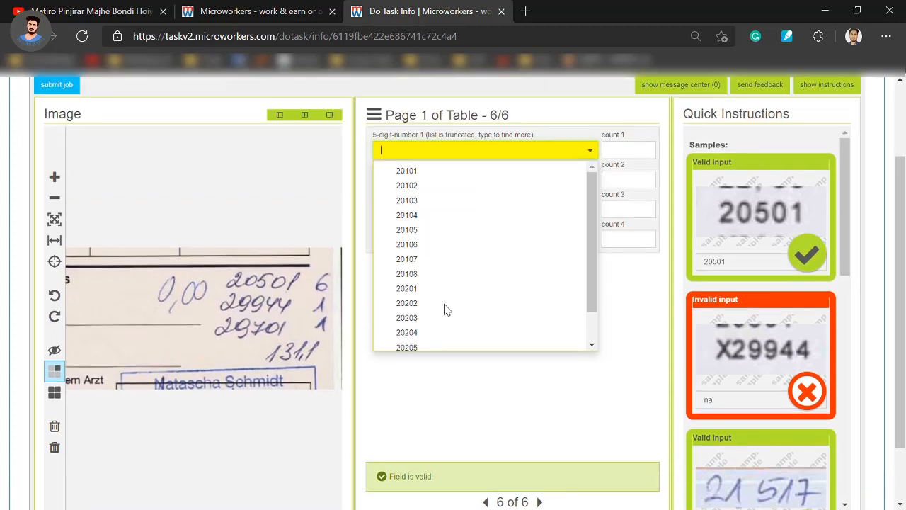
click(630, 151)
click(648, 179)
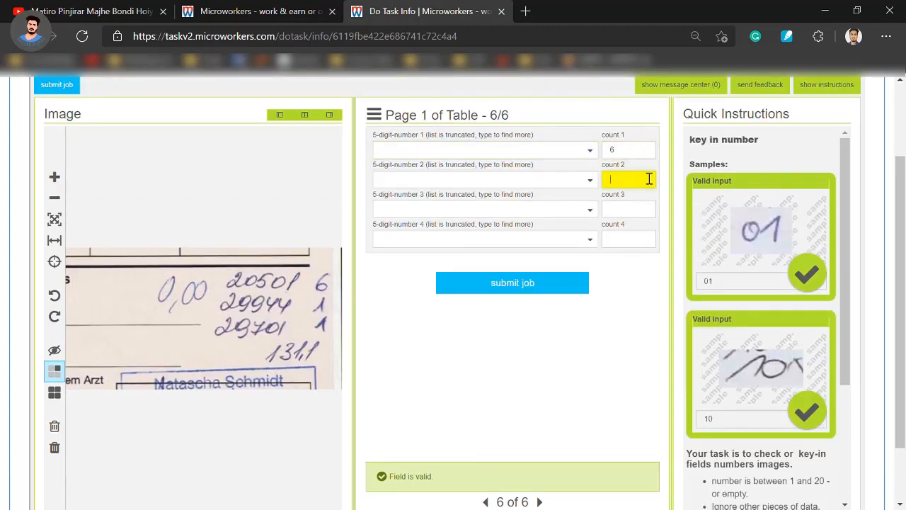
click(633, 209)
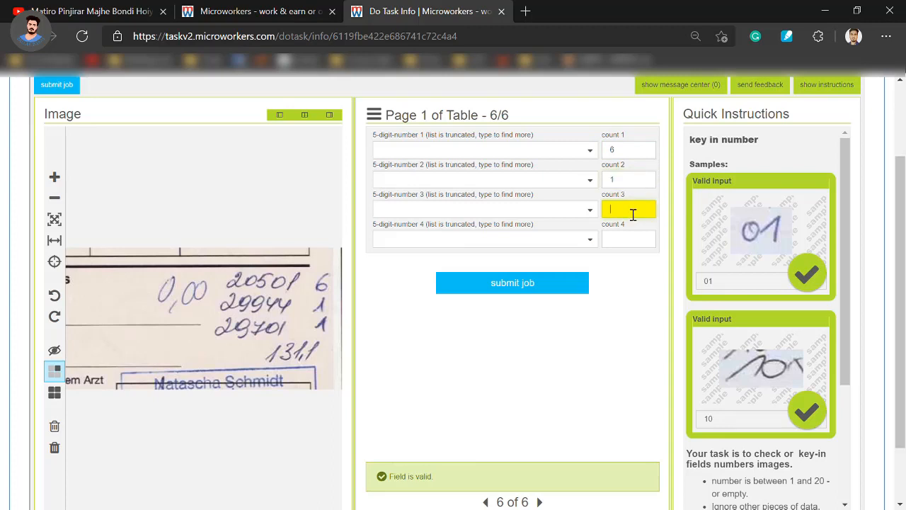
Enter 20501 and 29944 as the sixth image's first and second 5-digit numbers.
click(460, 150)
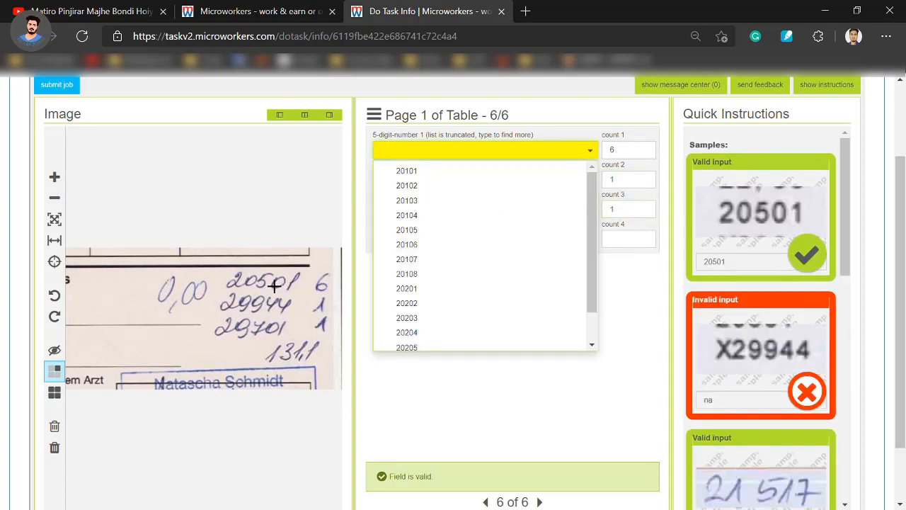
text(20501)
key(Return)
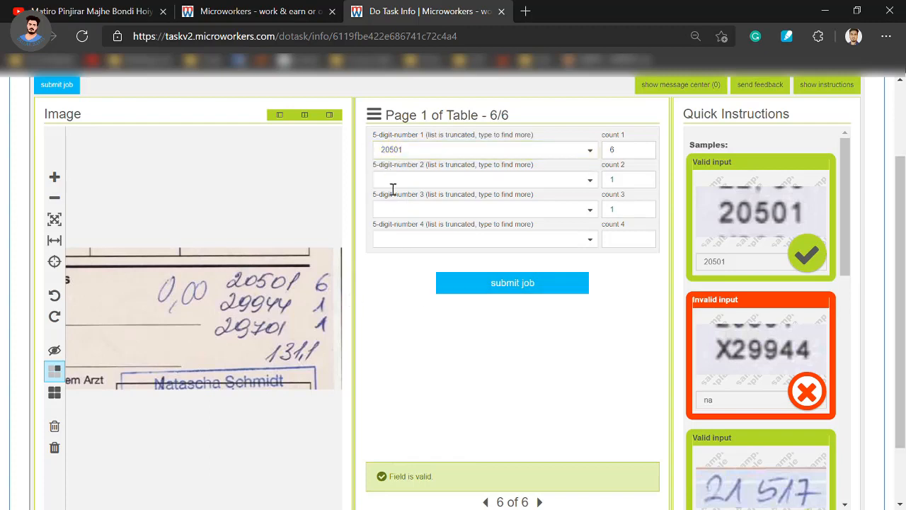
click(393, 186)
text(29944)
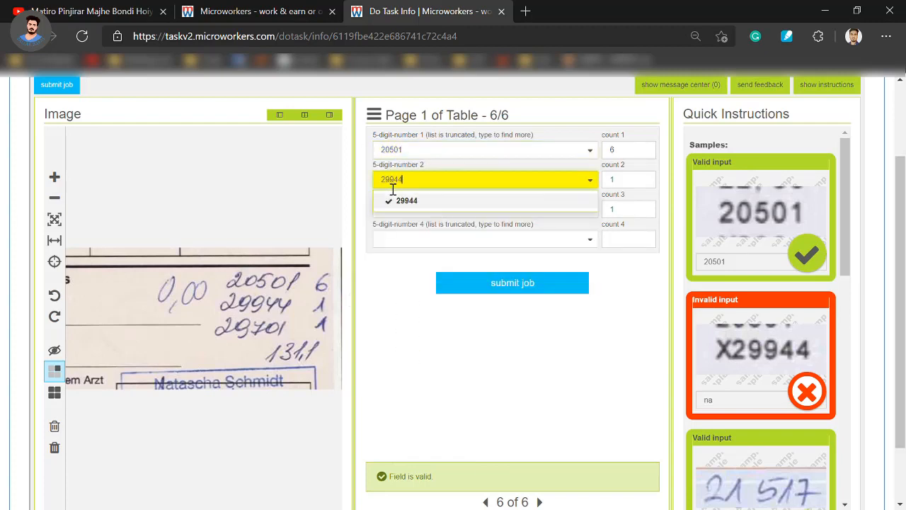
key(Return)
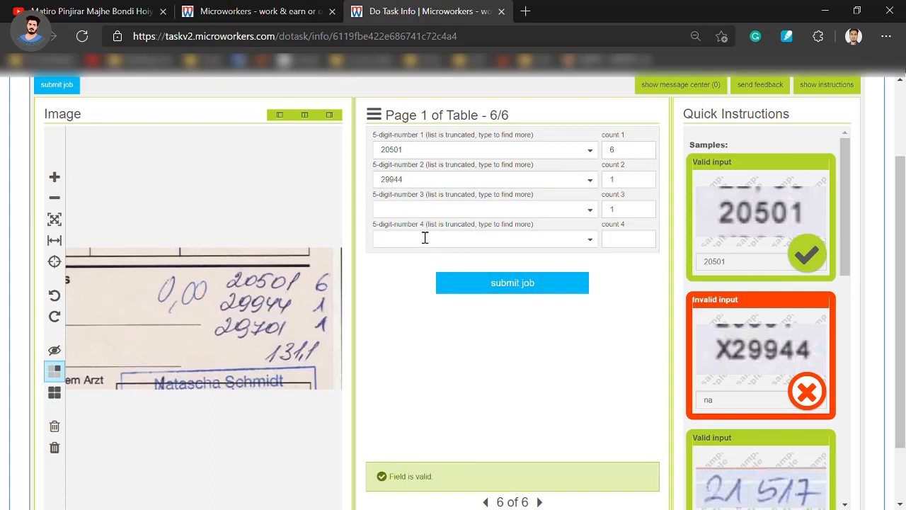
Enter 29701 as the sixth image's third 5-digit number, and submit the job.
click(413, 210)
text(29701)
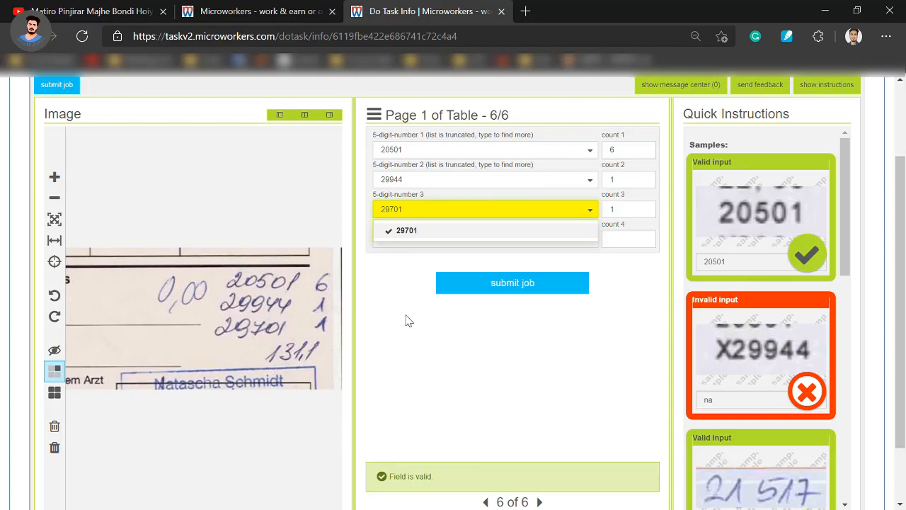
key(Return)
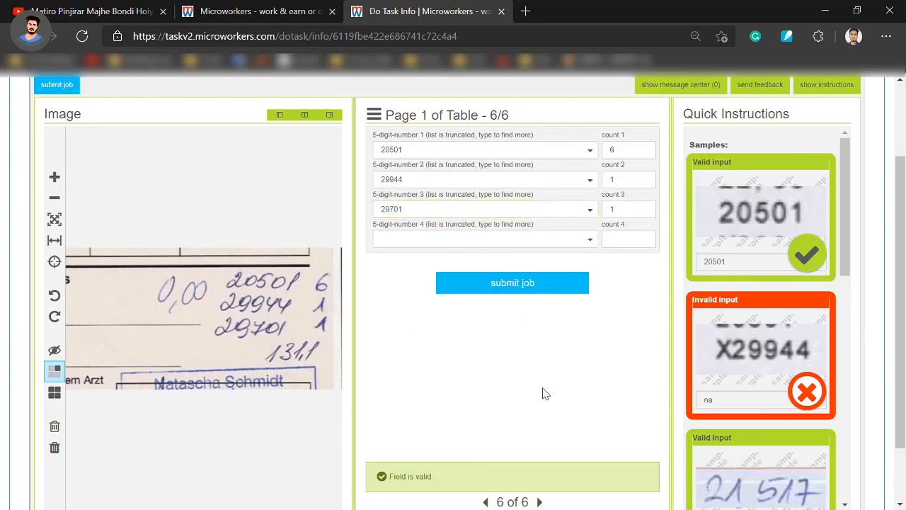
scroll(546, 439, down, 1)
scroll(538, 429, up, 2)
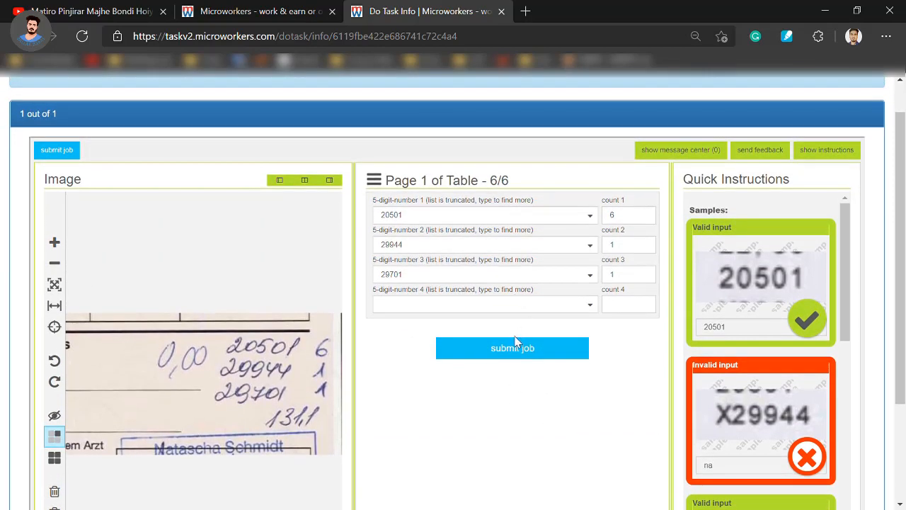
click(520, 349)
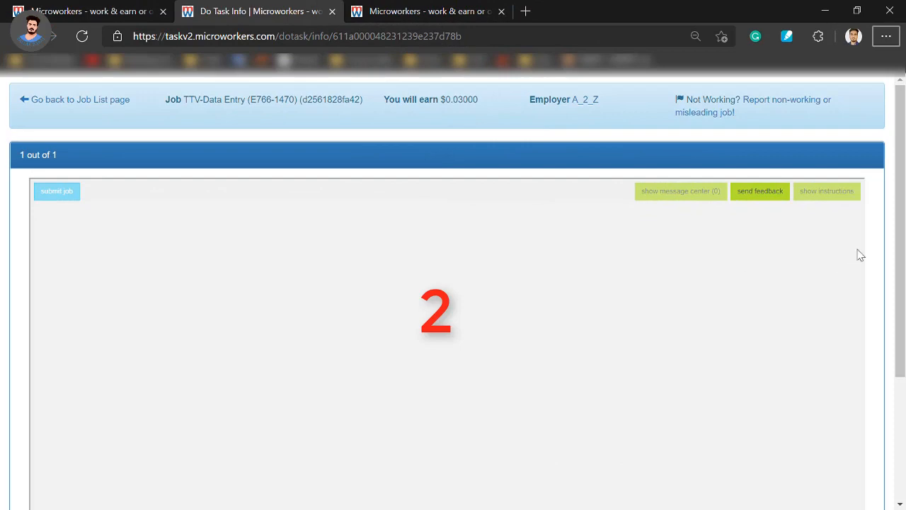
Close the instructions of the TTV-Data Entry (E766-1470) task to reach the first page of its amounts form.
scroll(886, 256, down, 3)
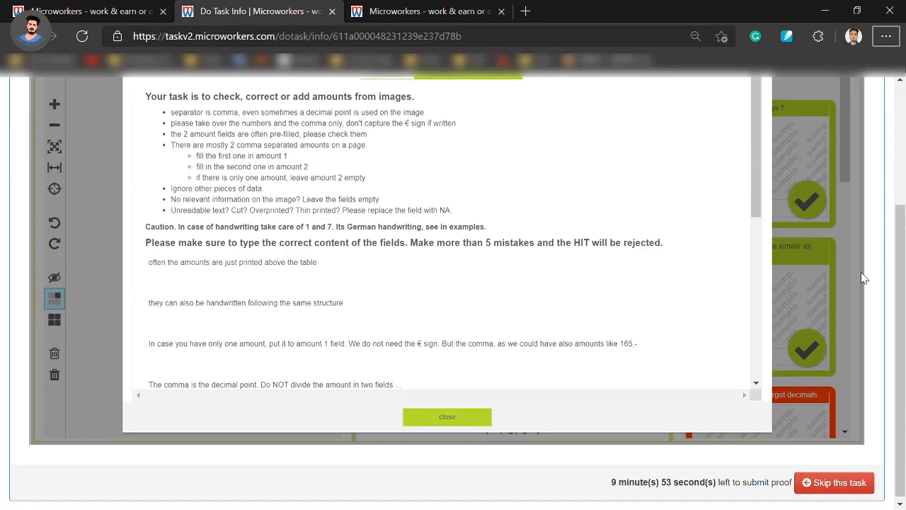
click(471, 416)
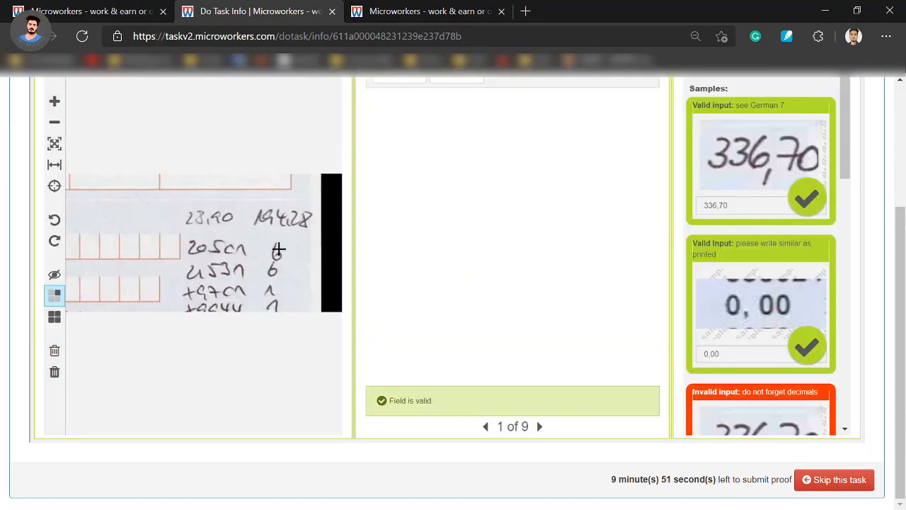
scroll(309, 290, up, 2)
scroll(307, 294, up, 1)
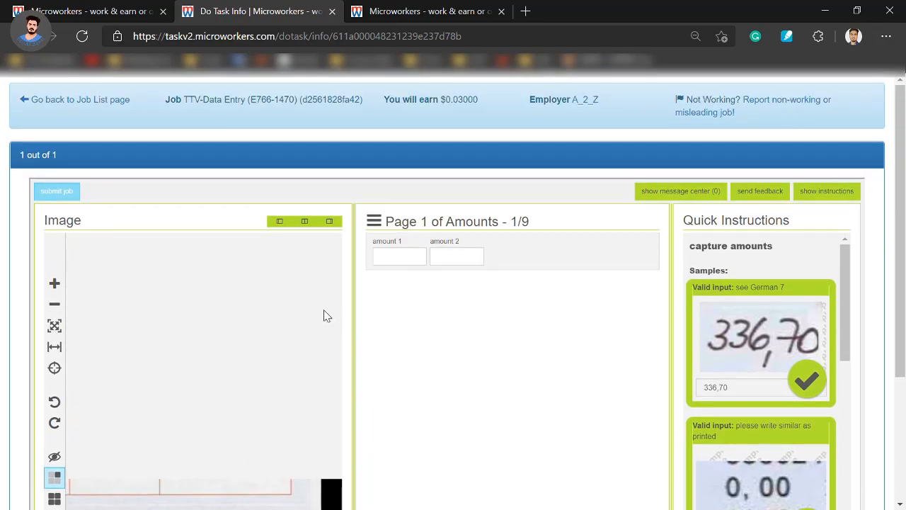
scroll(333, 314, down, 1)
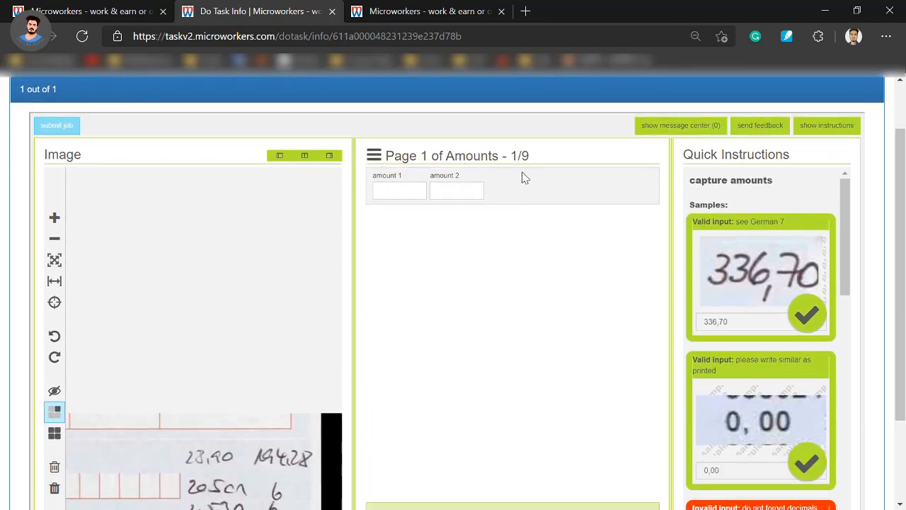
Enter 28,90 as the first image's amount 1.
scroll(382, 275, down, 2)
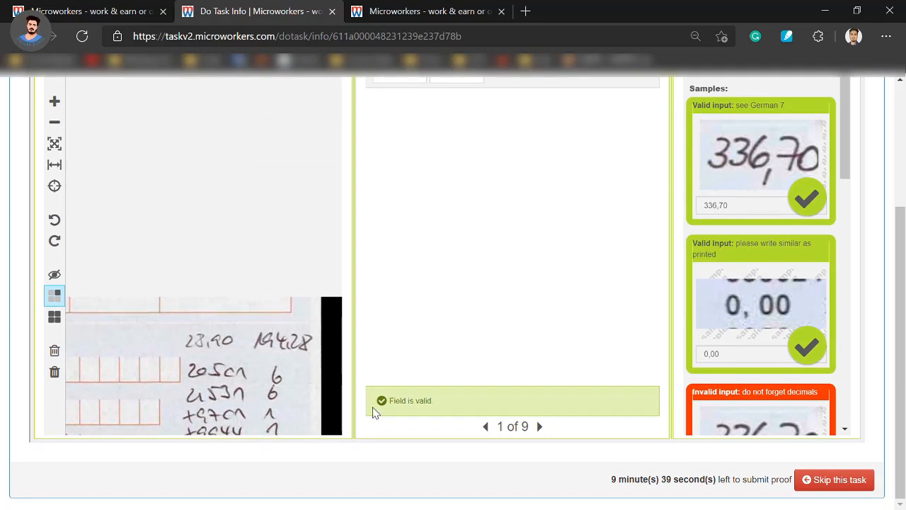
scroll(633, 345, up, 2)
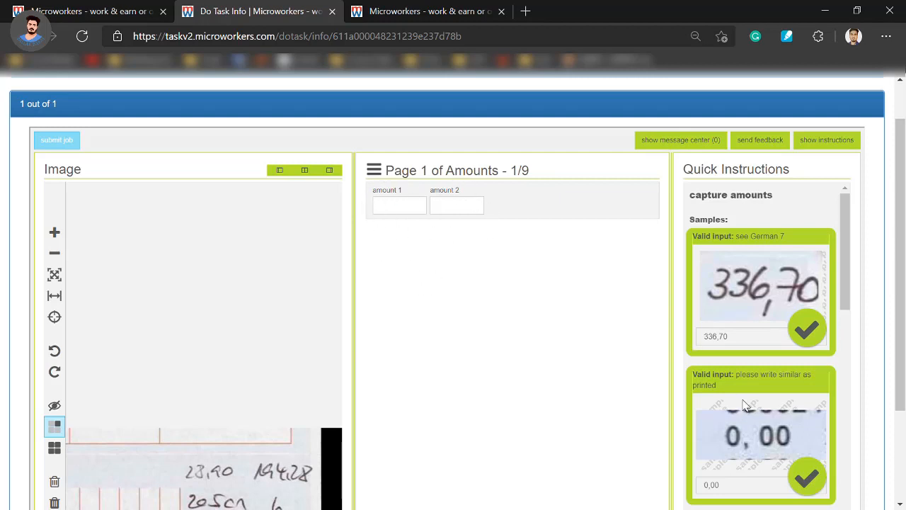
scroll(262, 432, down, 2)
scroll(263, 366, up, 3)
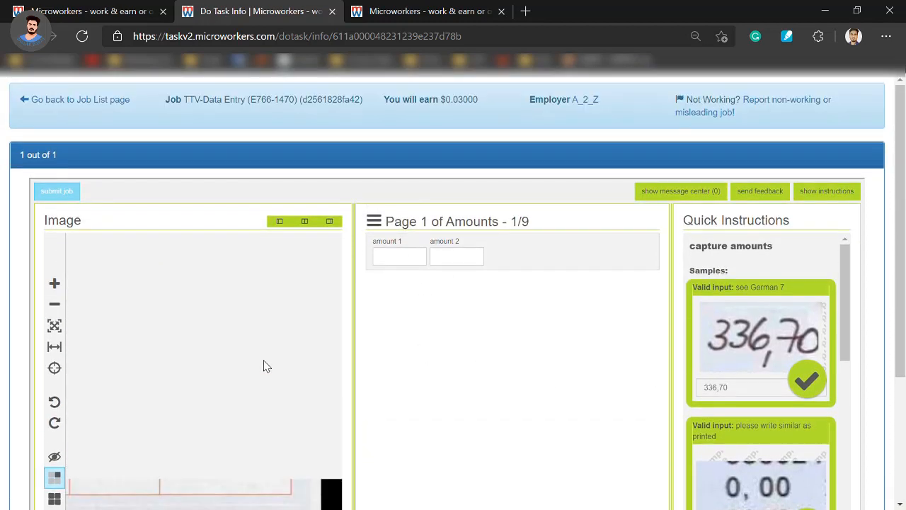
scroll(265, 368, down, 2)
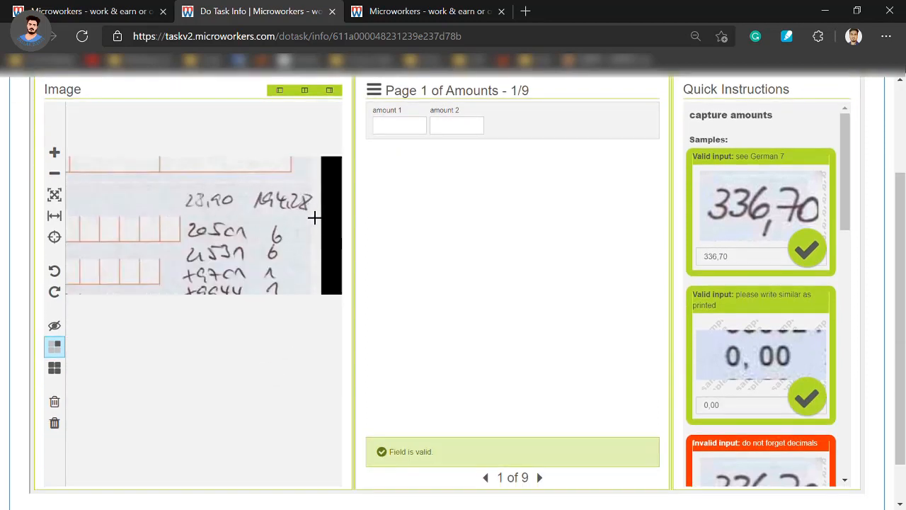
click(401, 135)
text(28)
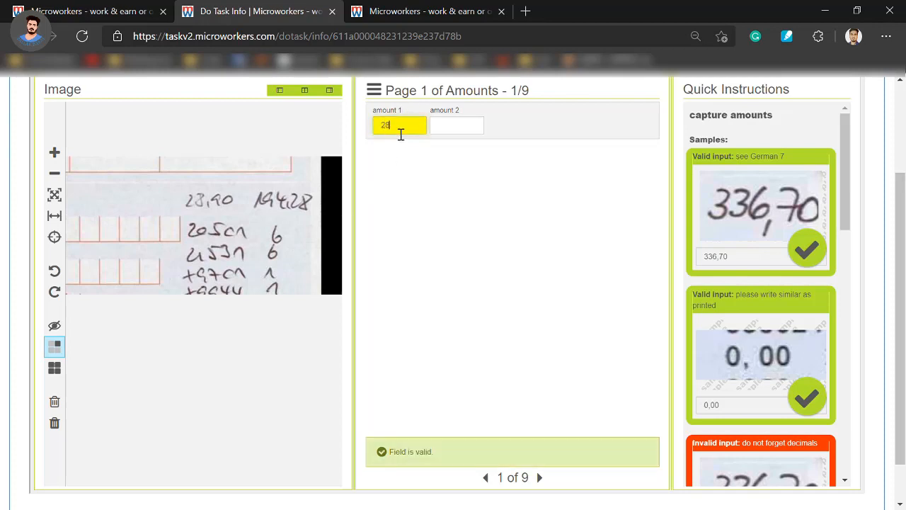
text(,90)
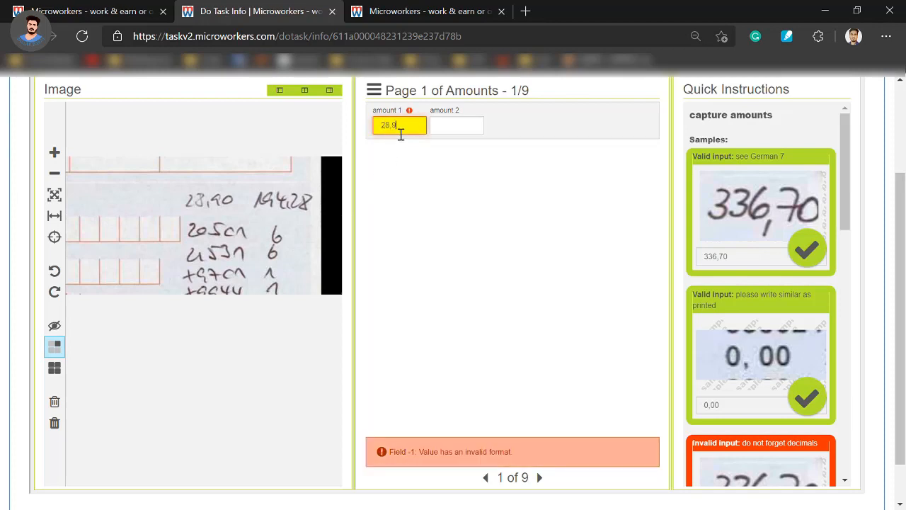
Enter 194,28 as the first image's amount 2 and advance to the second image.
click(467, 133)
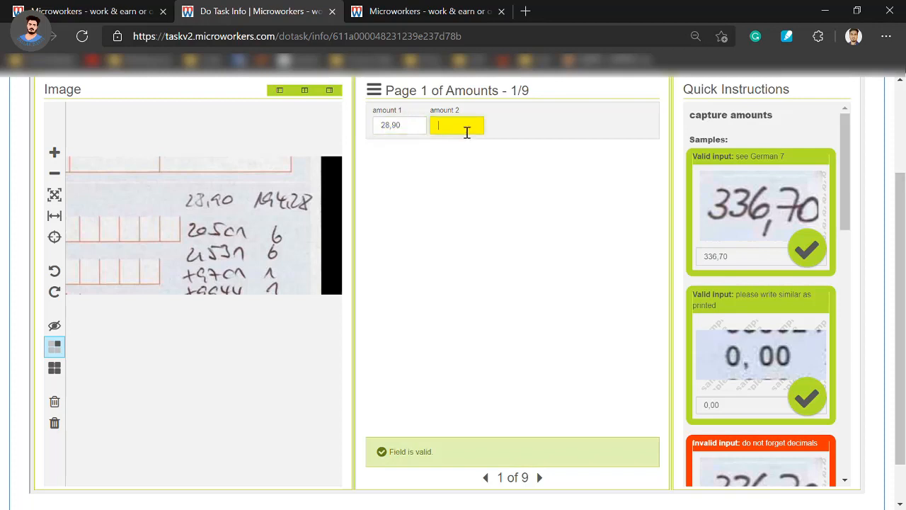
text(1)
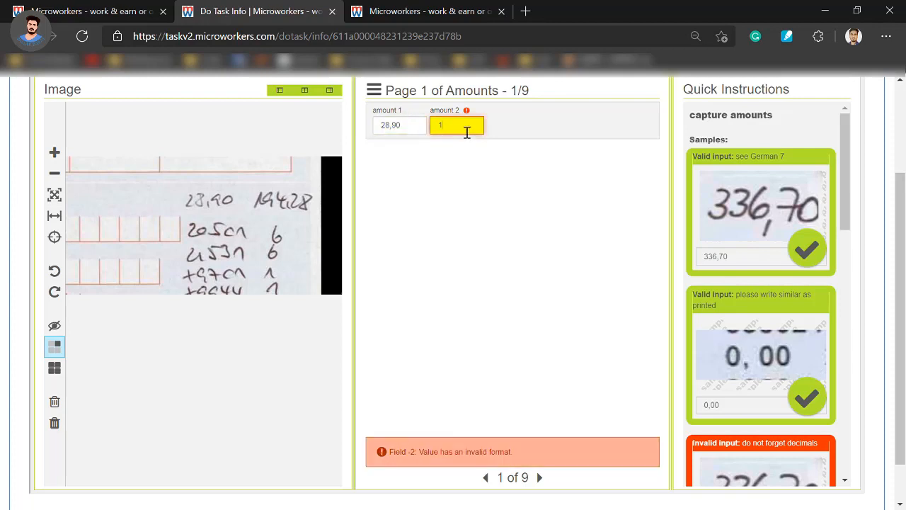
text(94,28)
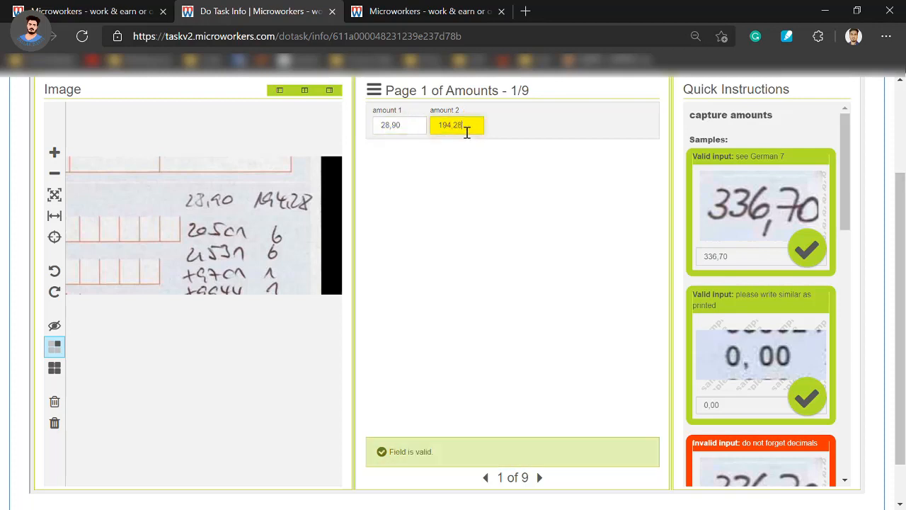
click(471, 197)
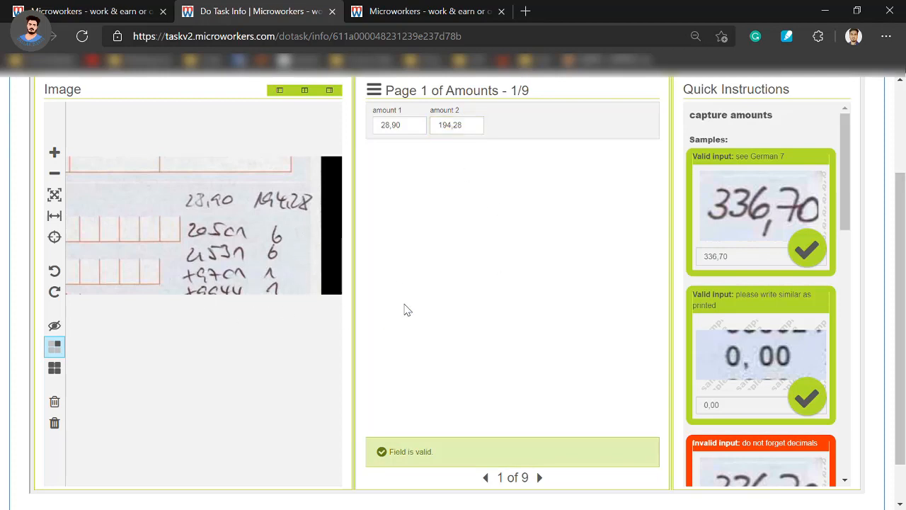
click(541, 477)
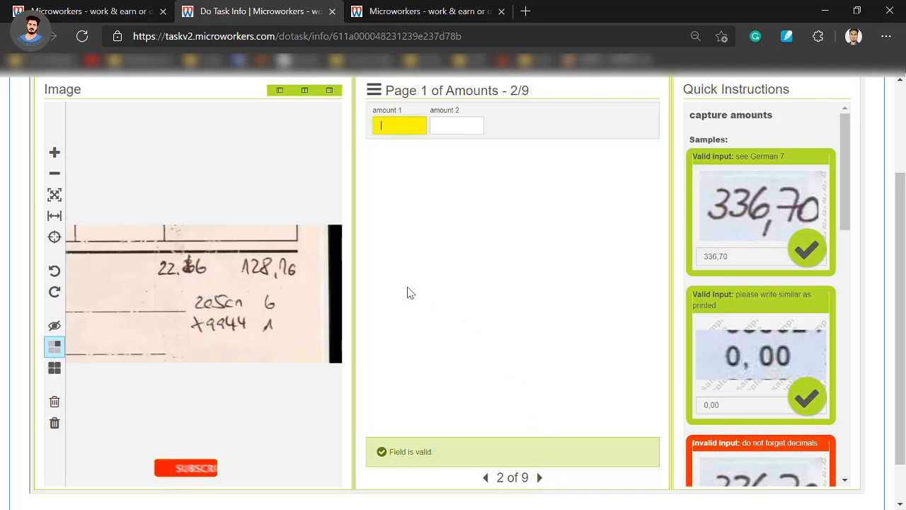
Enter 22,16 and 128,16 as the second image's two amounts, and advance to the third image.
scroll(333, 245, up, 1)
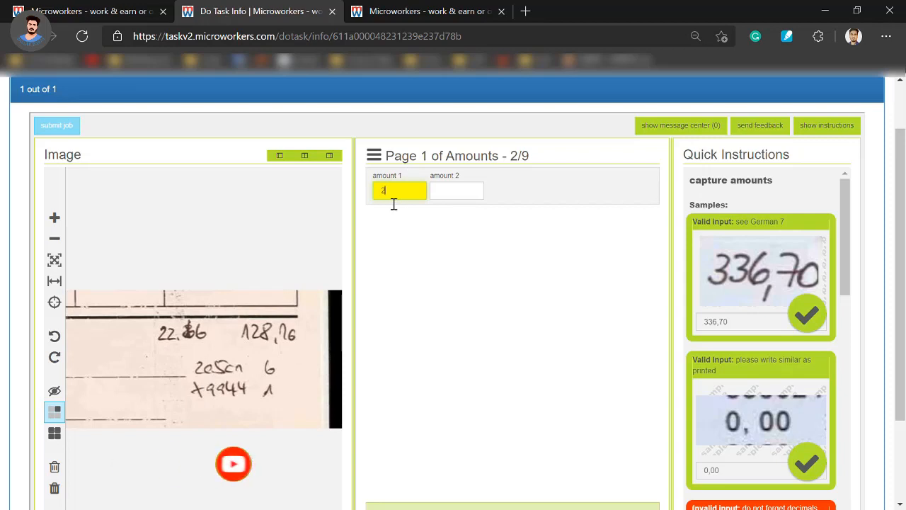
text(22)
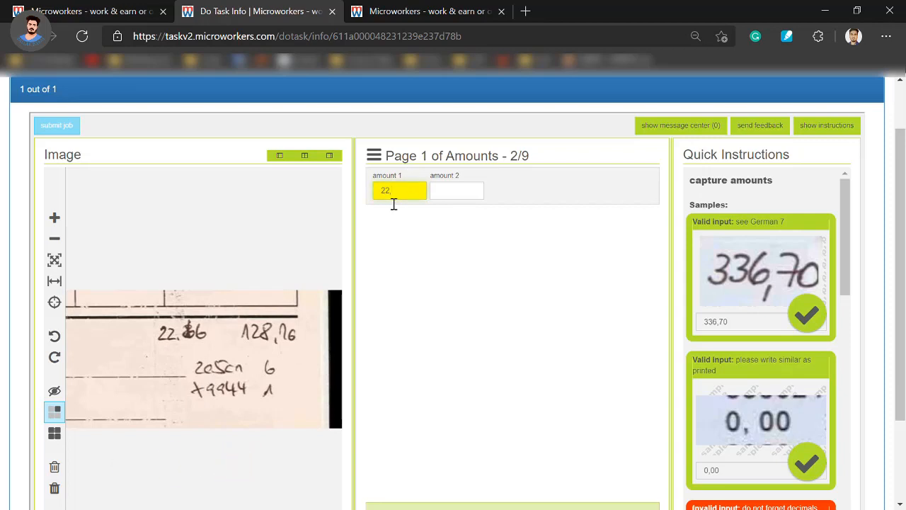
text(,16)
click(448, 190)
text(128)
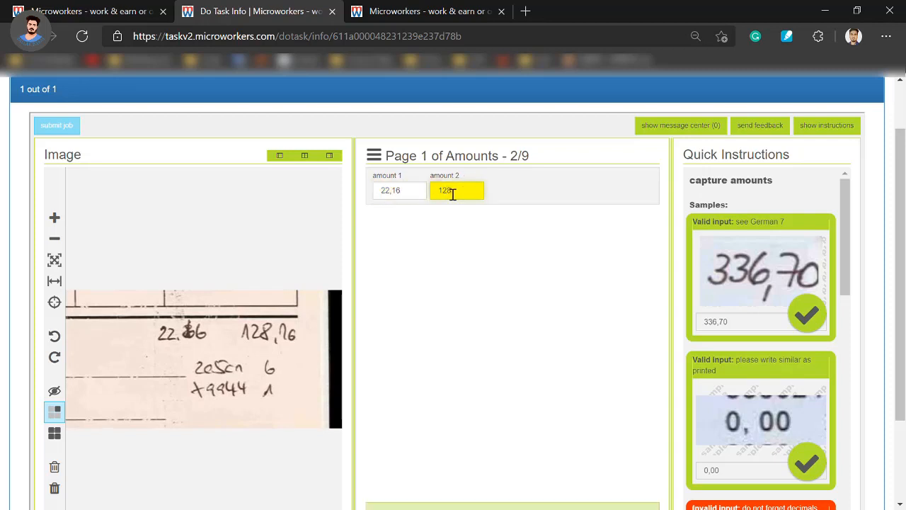
text(,16)
key(Tab)
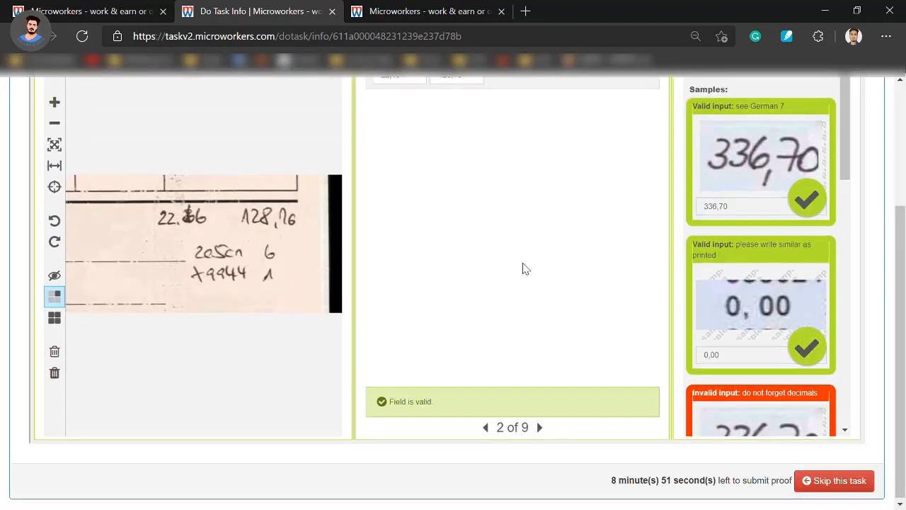
click(540, 427)
Enter 22,84 and 130,08 as the third image's two amounts, and advance to the fourth image.
scroll(526, 346, up, 2)
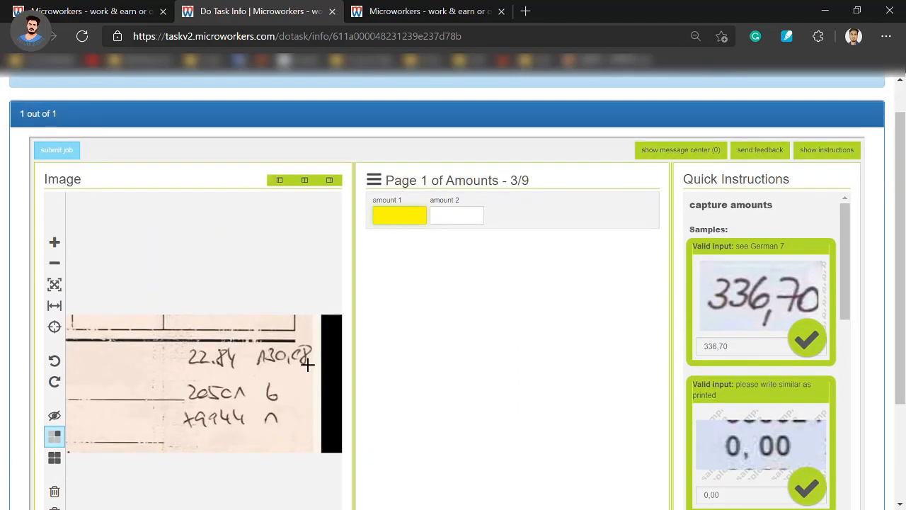
text(22,84)
click(470, 216)
text(130,0)
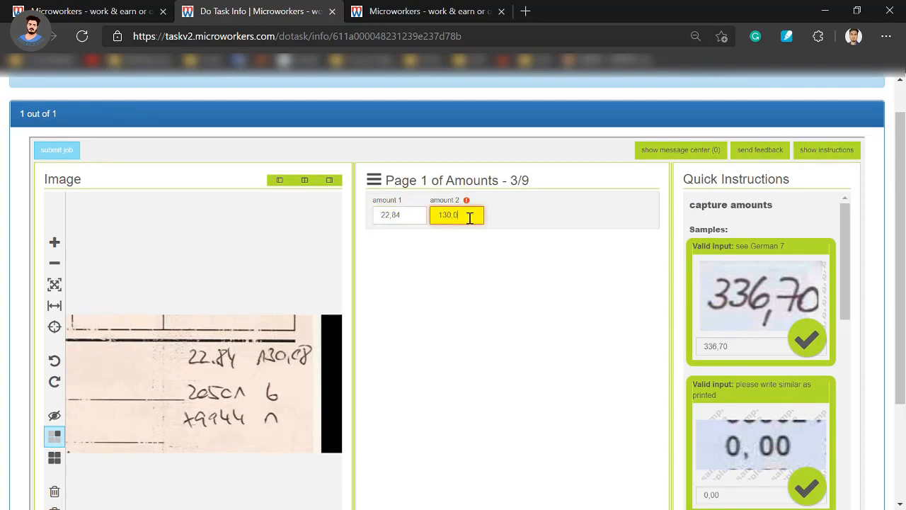
text(8)
scroll(540, 289, down, 3)
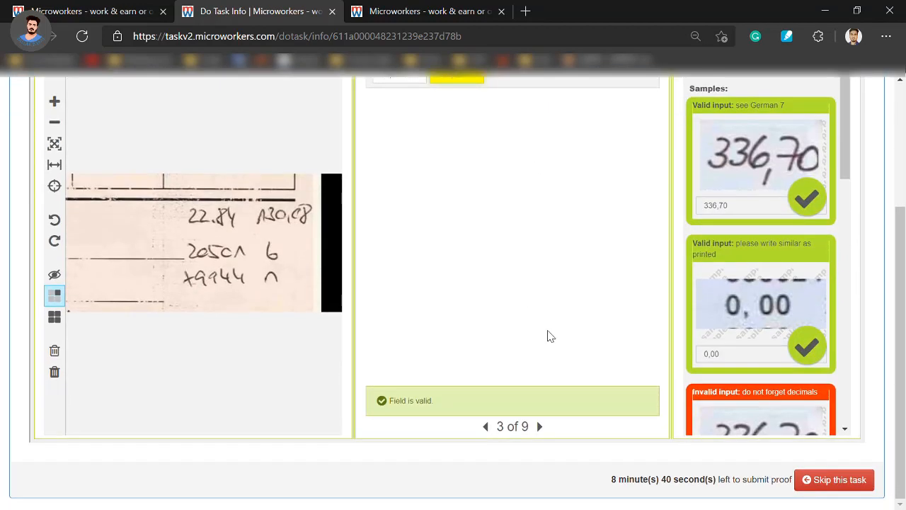
click(542, 425)
Enter 22,84 and 130,08 as the fourth image's two amounts, and advance to the fifth image.
scroll(534, 401, up, 2)
scroll(499, 347, up, 1)
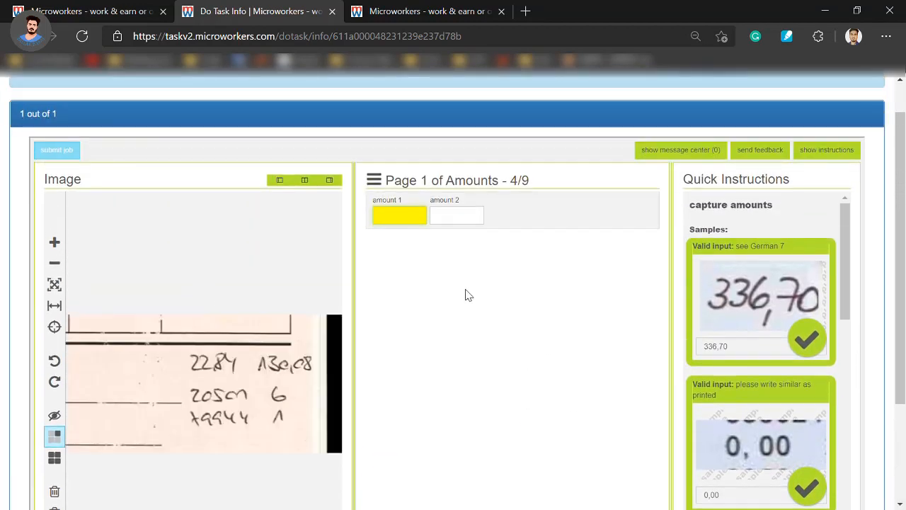
text(22.84)
click(456, 225)
text(130)
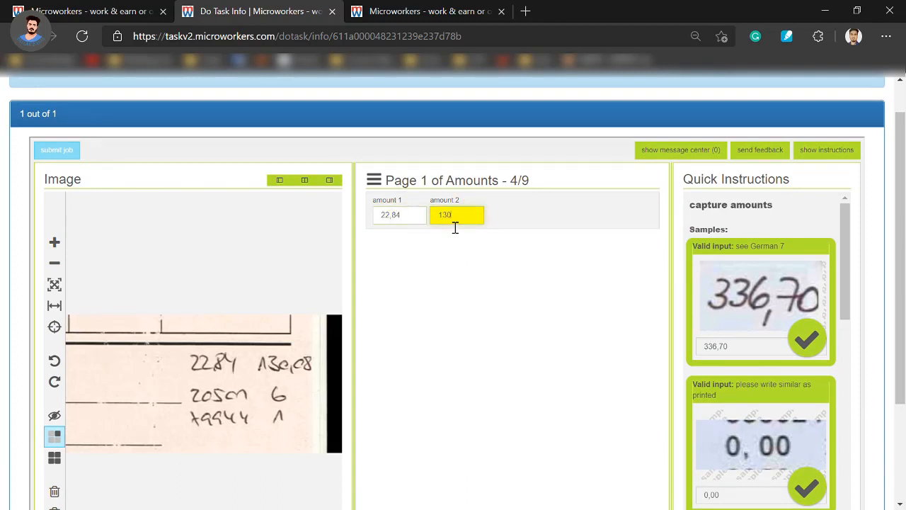
text(,08)
scroll(536, 323, down, 2)
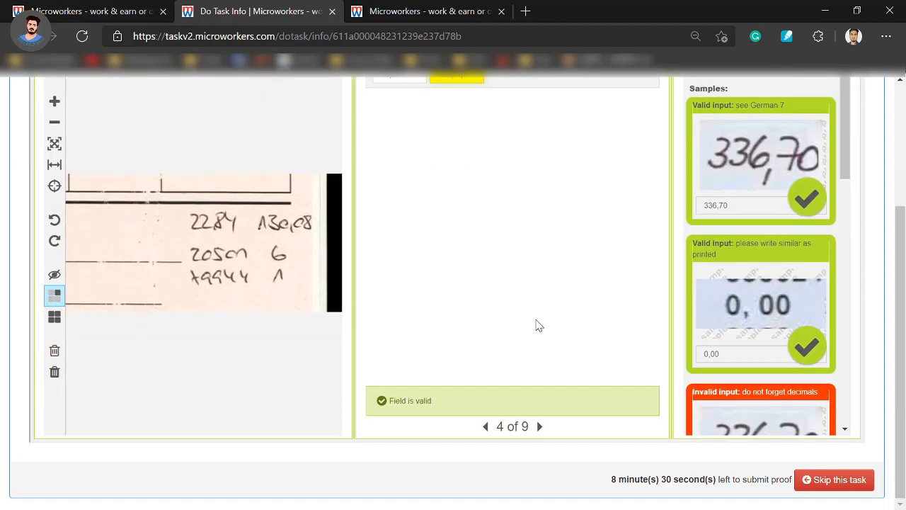
click(538, 425)
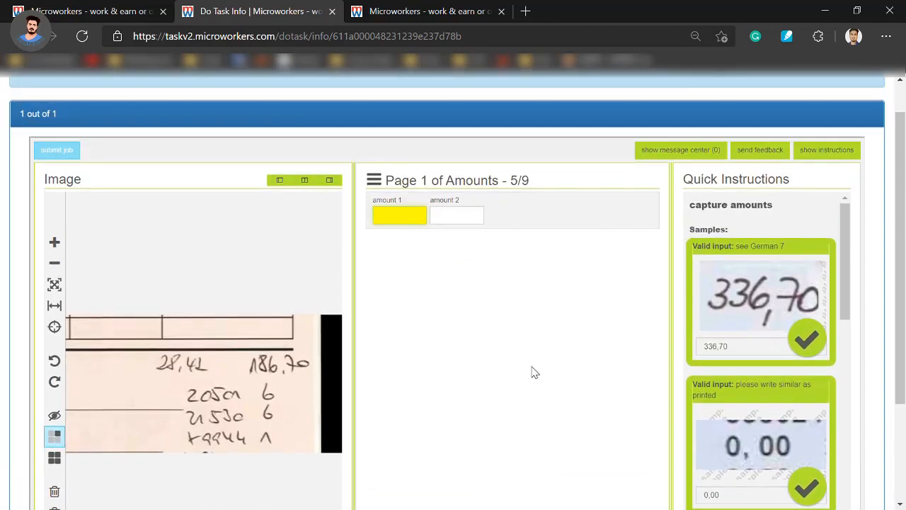
Enter 28,41 and 186,70 as the fifth image's two amounts, and advance to the sixth image.
text(28,41)
click(460, 219)
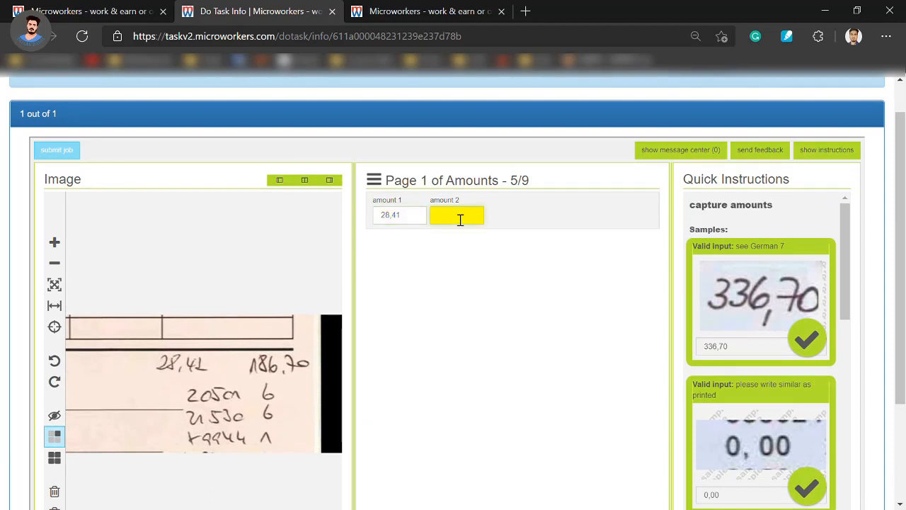
text(186,70)
scroll(427, 260, down, 2)
click(545, 427)
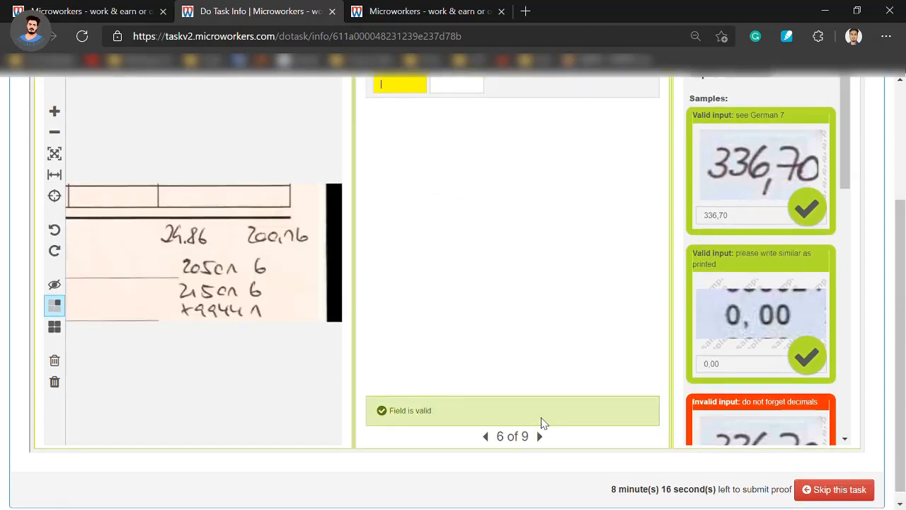
Enter 24,86 and 200,16 as the sixth image's two amounts, and advance to the seventh image.
text(24)
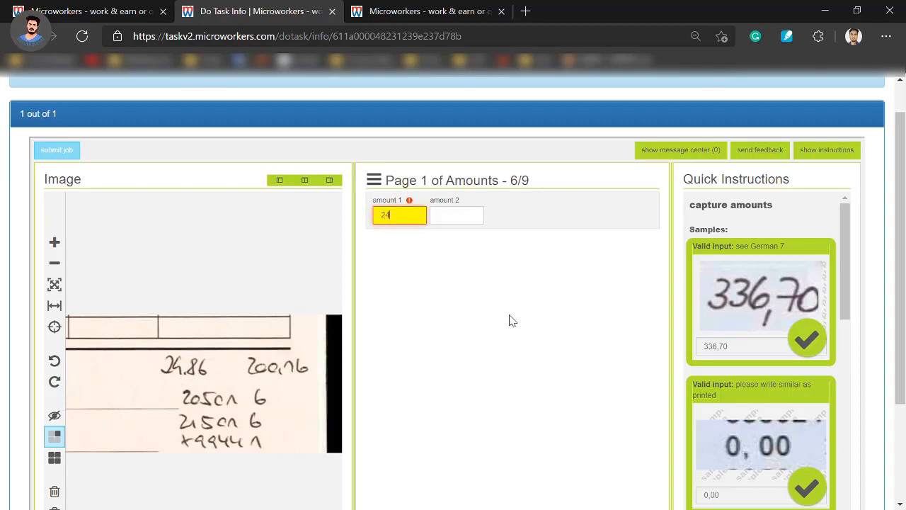
text(.86)
click(456, 222)
text(20)
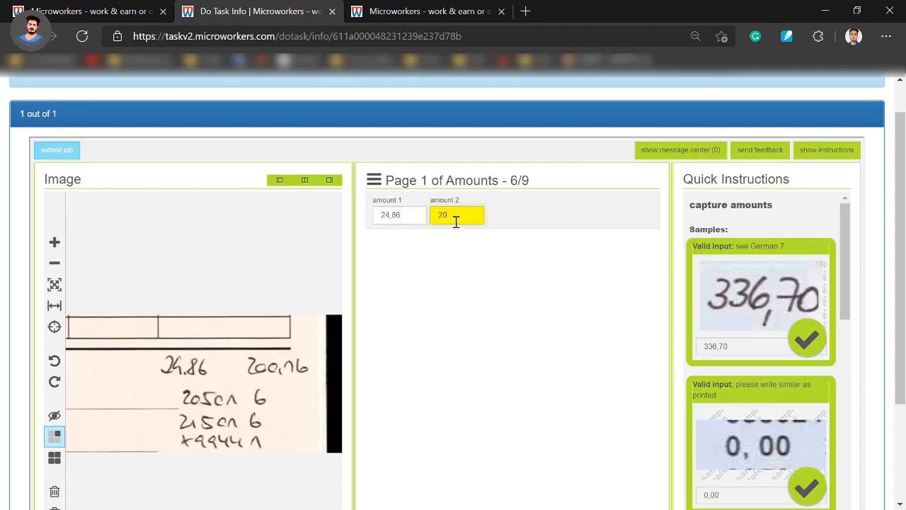
text(0.16)
scroll(587, 354, down, 2)
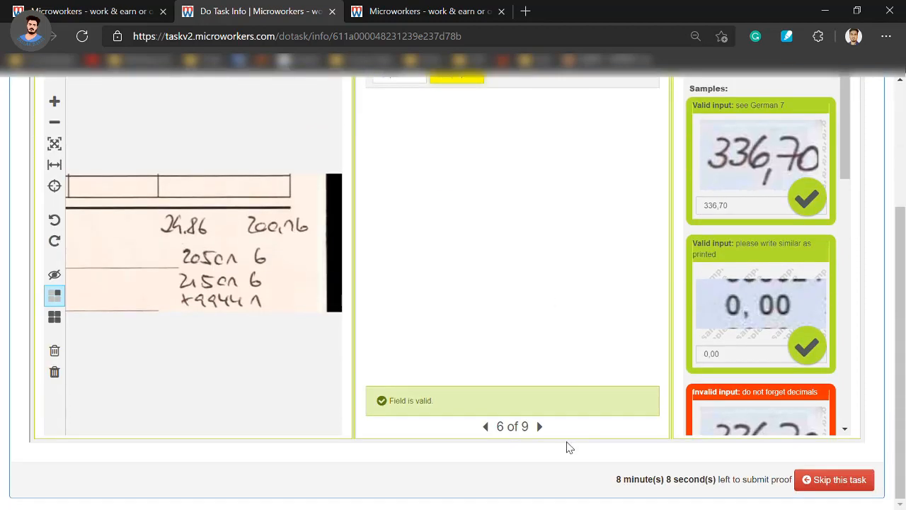
click(540, 425)
Enter 22,84 and 130,08 as the seventh image's two amounts, and advance to the eighth image.
scroll(465, 274, up, 2)
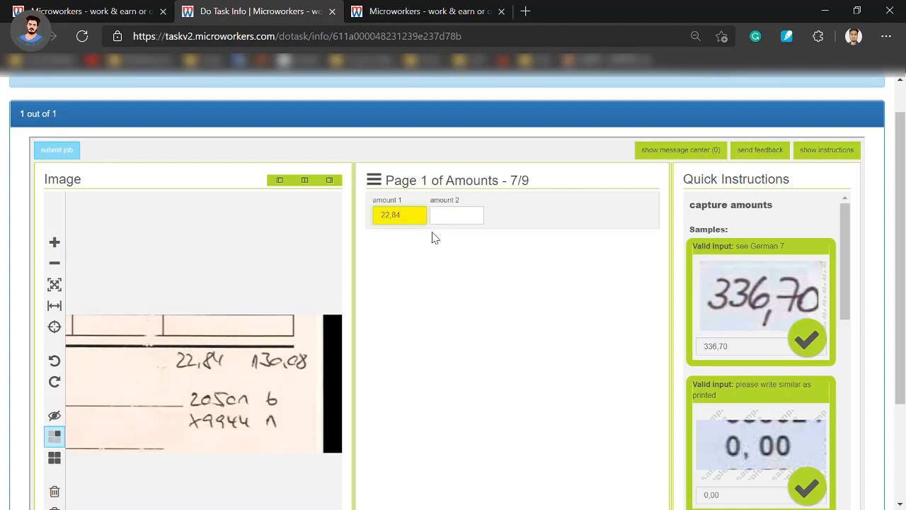
click(451, 217)
text(13)
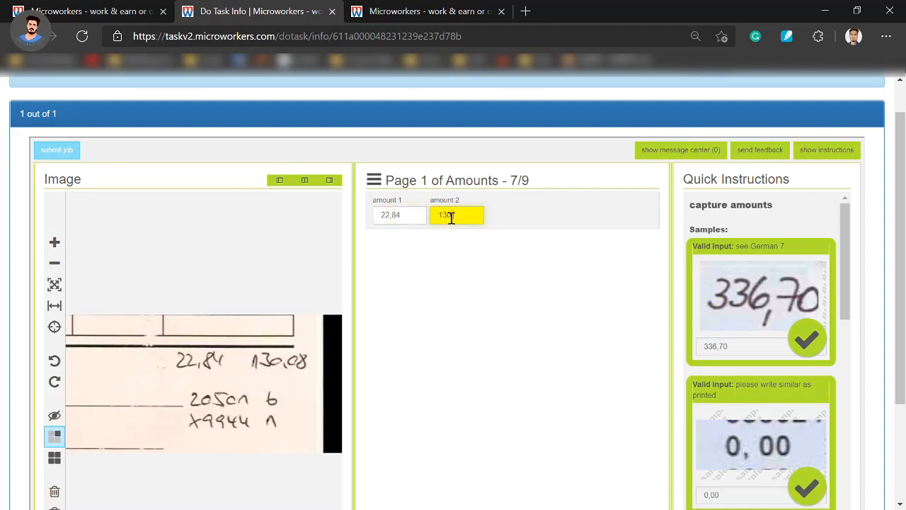
text(0,08)
scroll(583, 413, down, 2)
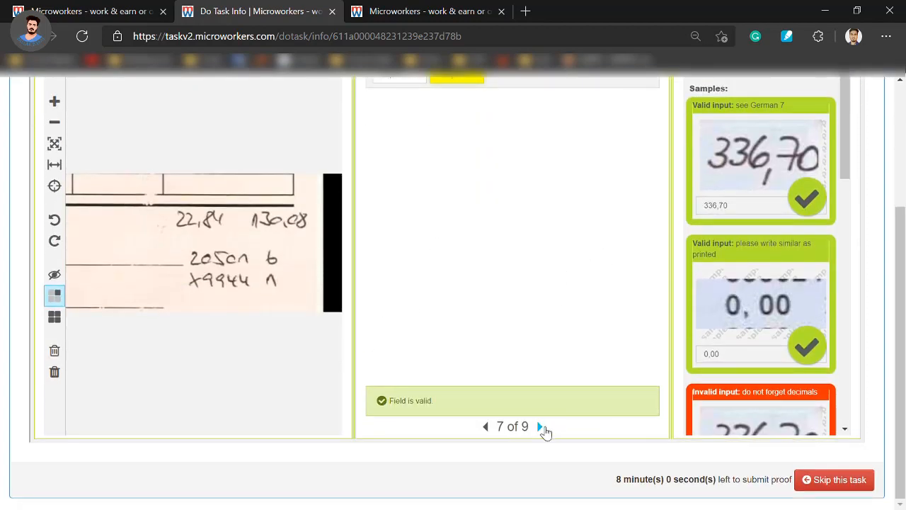
click(542, 429)
Enter 22,66 and 128,16 as the eighth image's two amounts, and advance to the ninth image.
scroll(506, 346, up, 2)
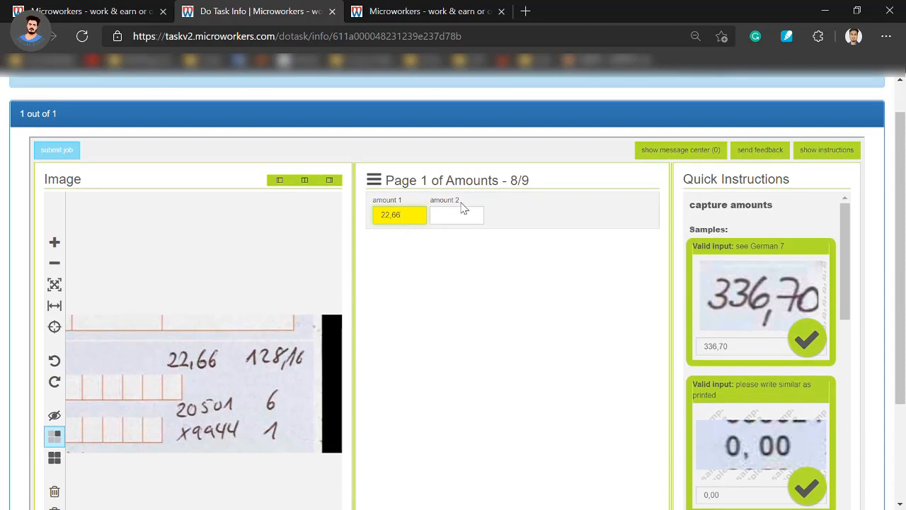
click(458, 223)
text(128)
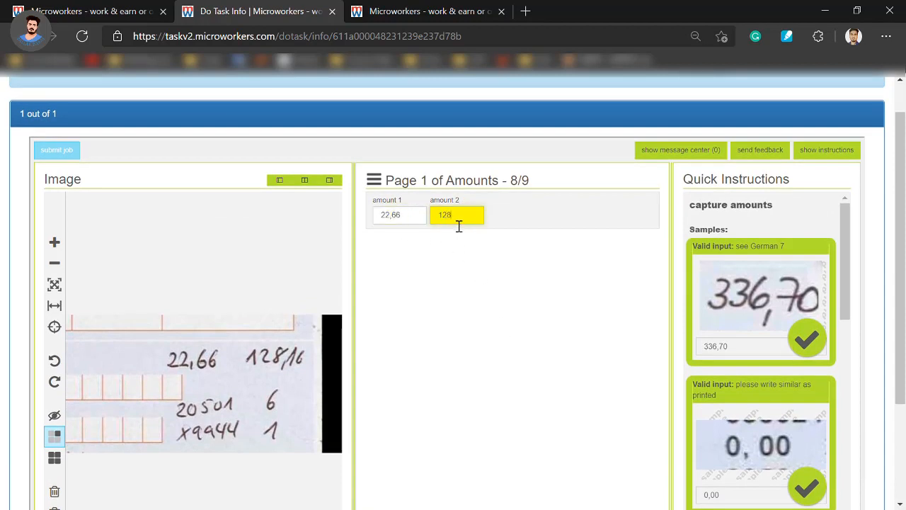
text(.16)
scroll(559, 369, down, 2)
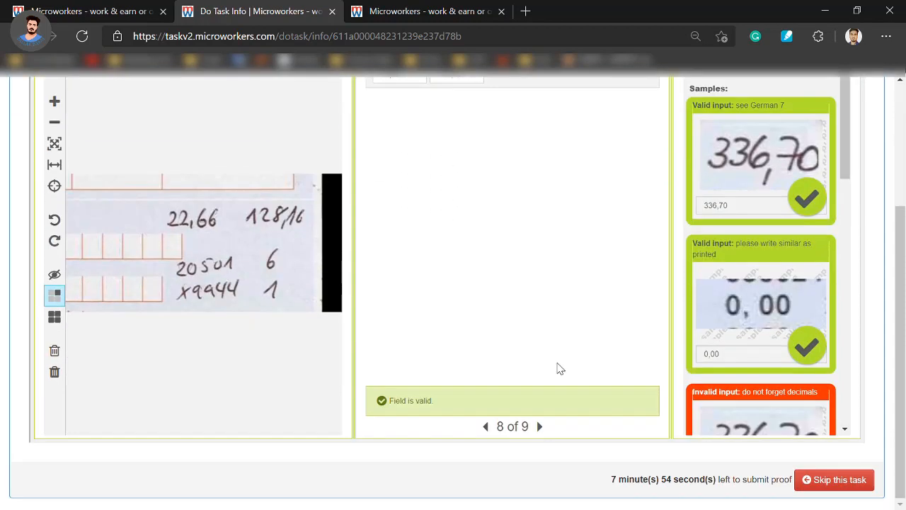
click(542, 427)
Enter 22,84 and 130,08 as the ninth image's two amounts.
scroll(517, 330, up, 2)
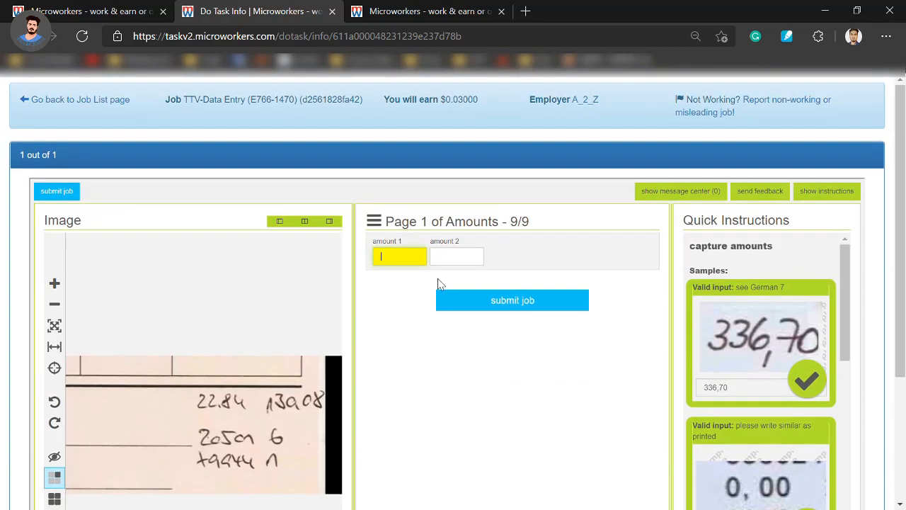
text(22,84)
click(467, 260)
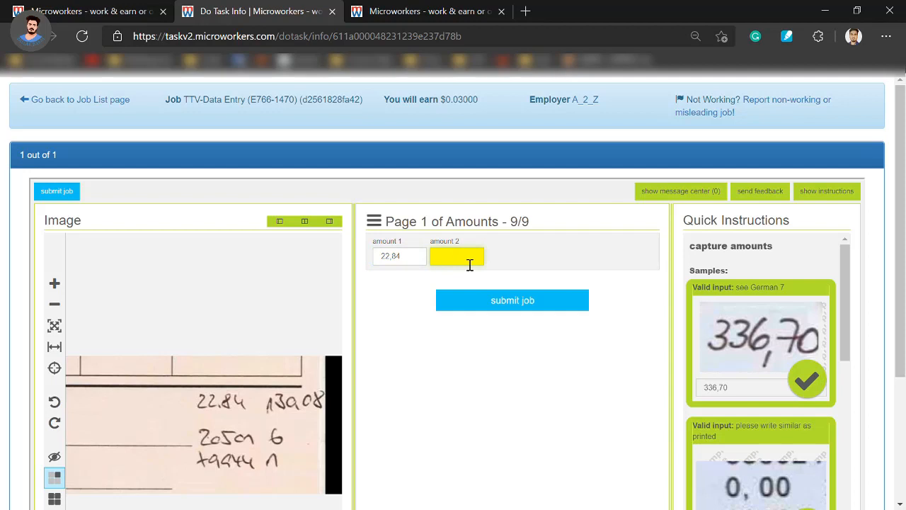
text(130.08)
key(BackSpace)
click(522, 386)
Check the ninth image's entries and submit the completed amounts job.
scroll(522, 386, down, 3)
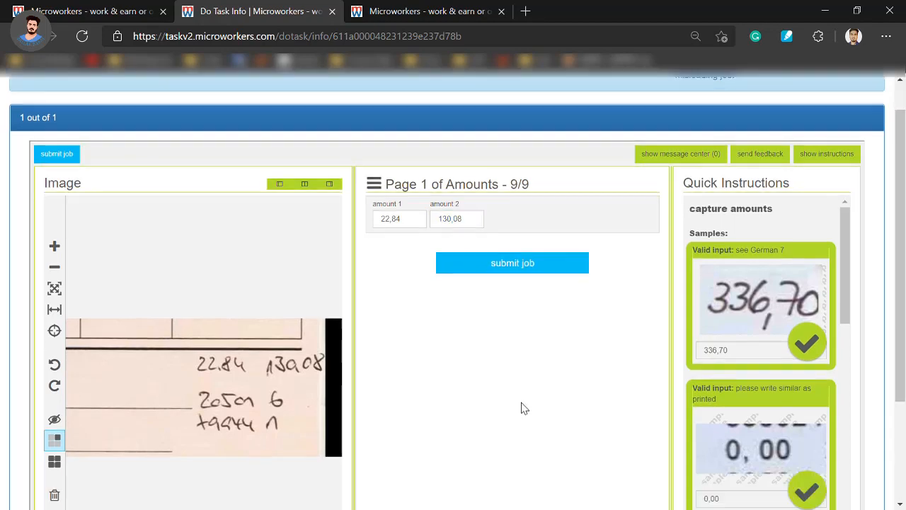
scroll(522, 415, up, 2)
scroll(524, 404, up, 1)
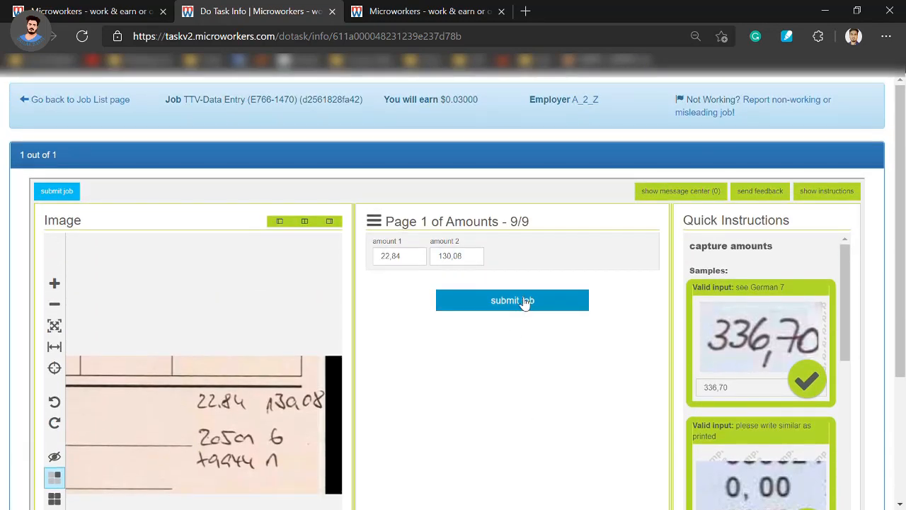
click(512, 310)
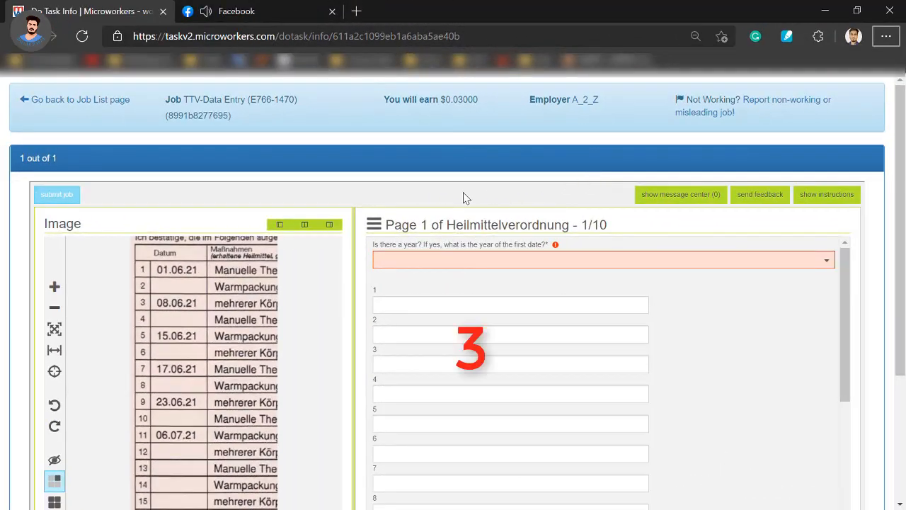
Set the first Heilmittelverordnung form's year to 2021, with 01.06. as the row 1 date and 08.06. as the row 3 date.
click(398, 262)
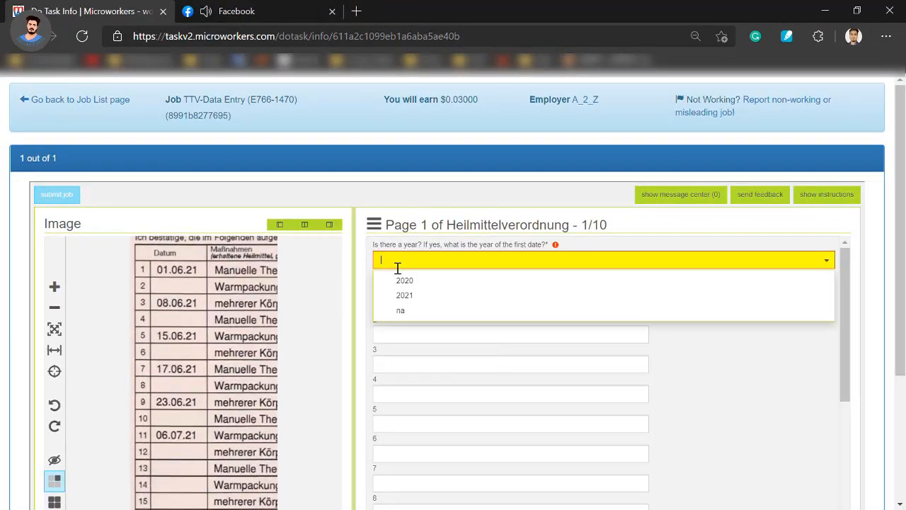
click(405, 296)
click(410, 311)
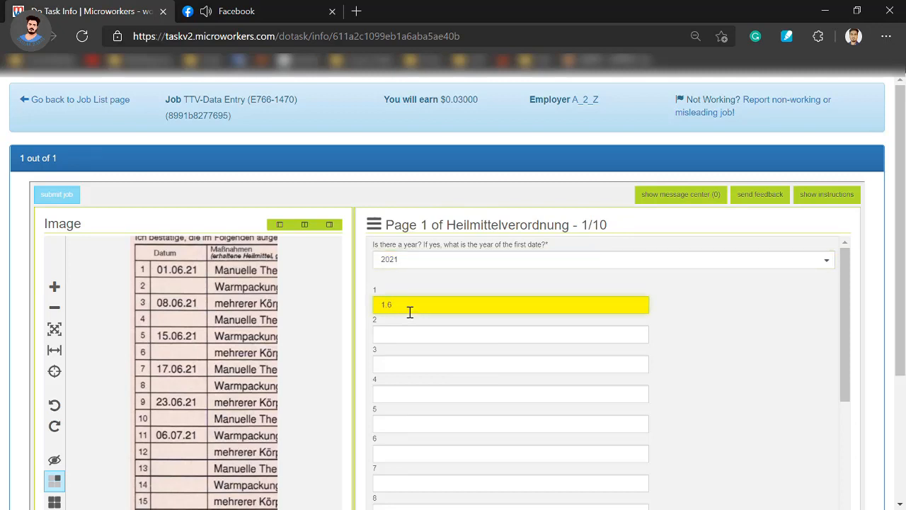
text(1.6)
click(414, 365)
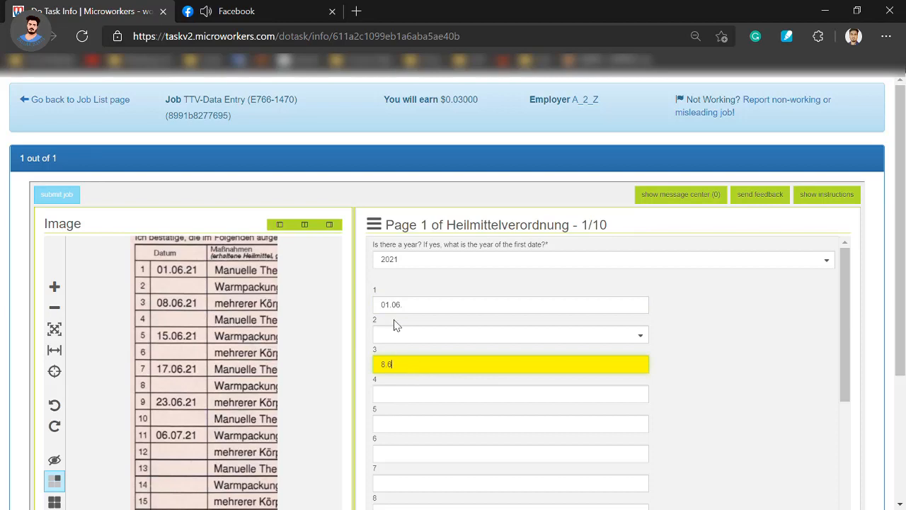
Enter the first form's dates 15.06. in row 5, 17.06. in row 7 and 23.06. in row 9.
scroll(413, 348, down, 1)
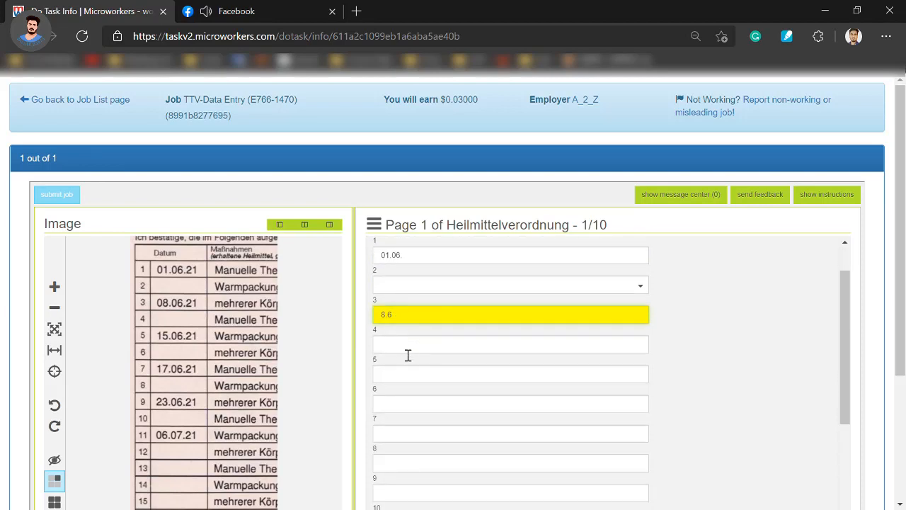
click(398, 380)
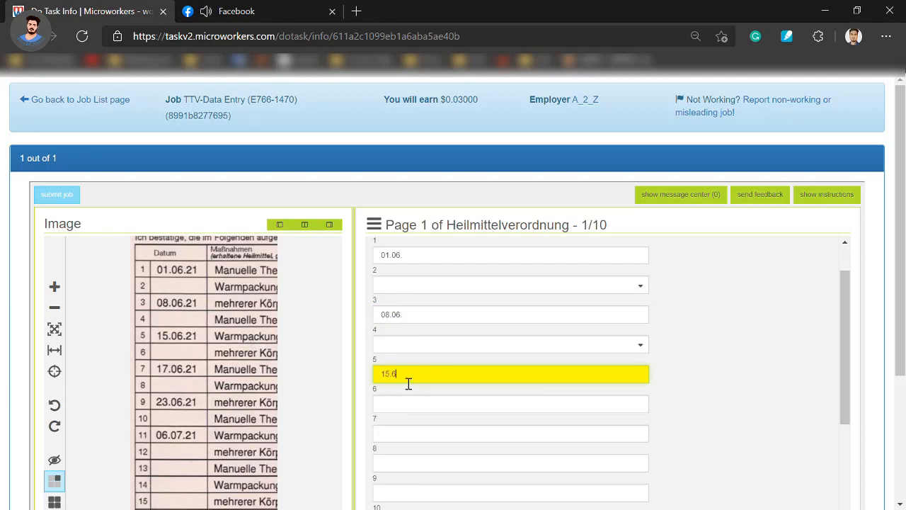
text(15.6)
scroll(408, 379, down, 2)
click(408, 342)
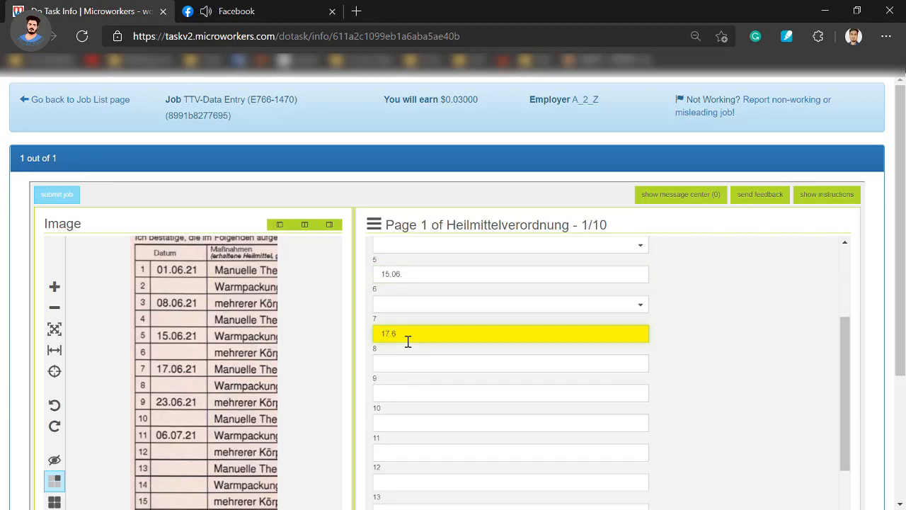
text(17.6)
scroll(408, 341, down, 1)
click(404, 346)
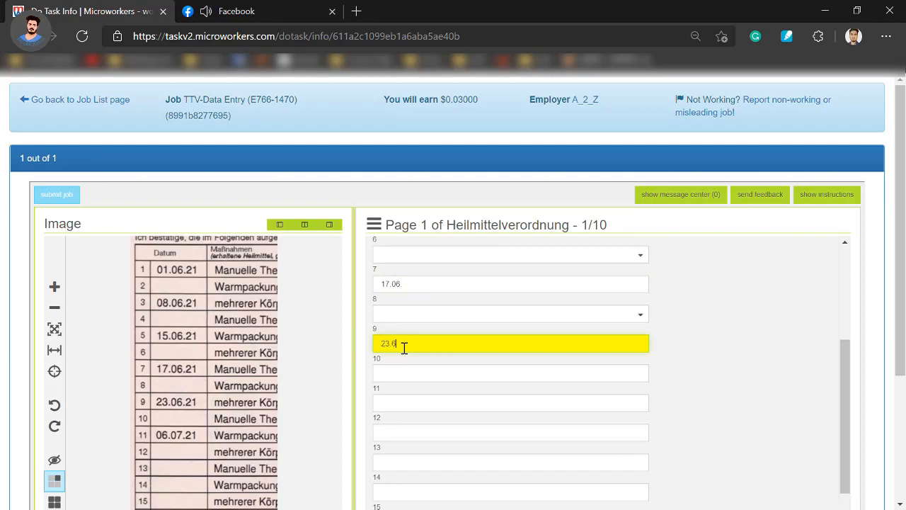
Enter 06.07. as the first form's row 11 date, and advance to the second form.
scroll(417, 360, down, 1)
click(398, 360)
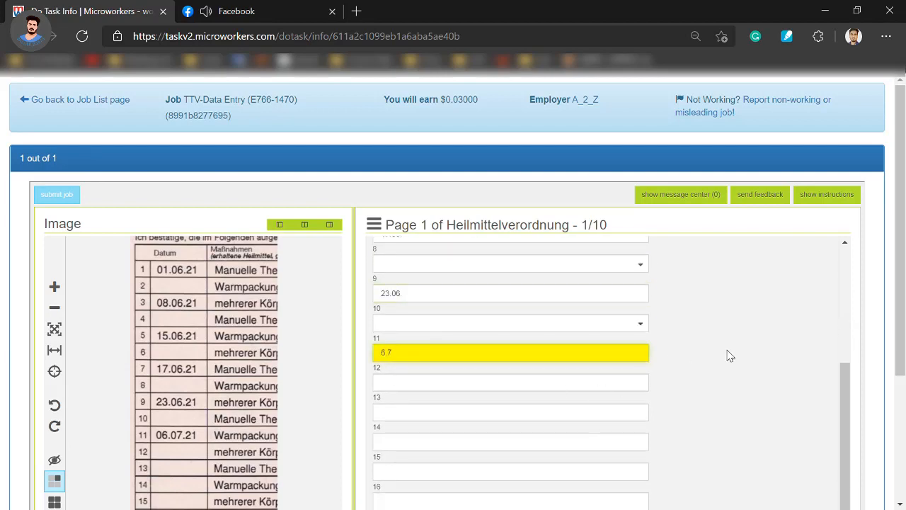
click(685, 353)
scroll(599, 363, down, 2)
scroll(807, 375, down, 3)
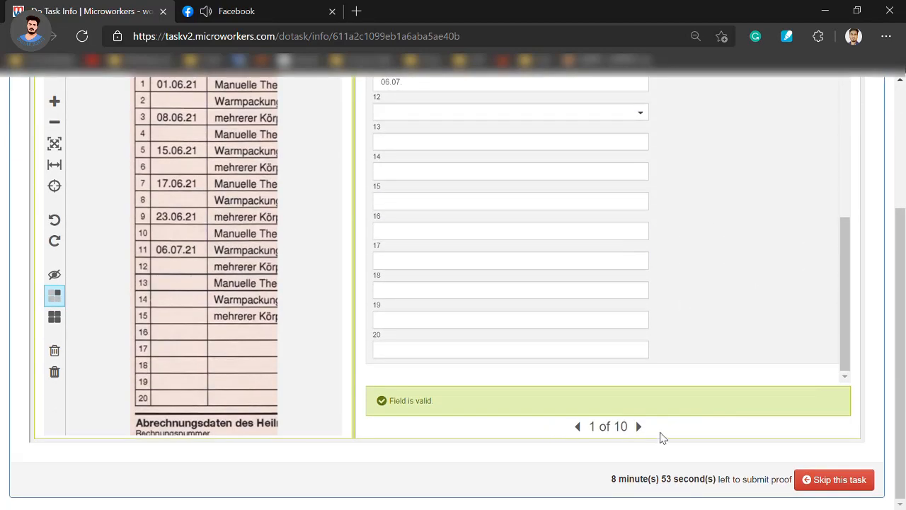
click(642, 427)
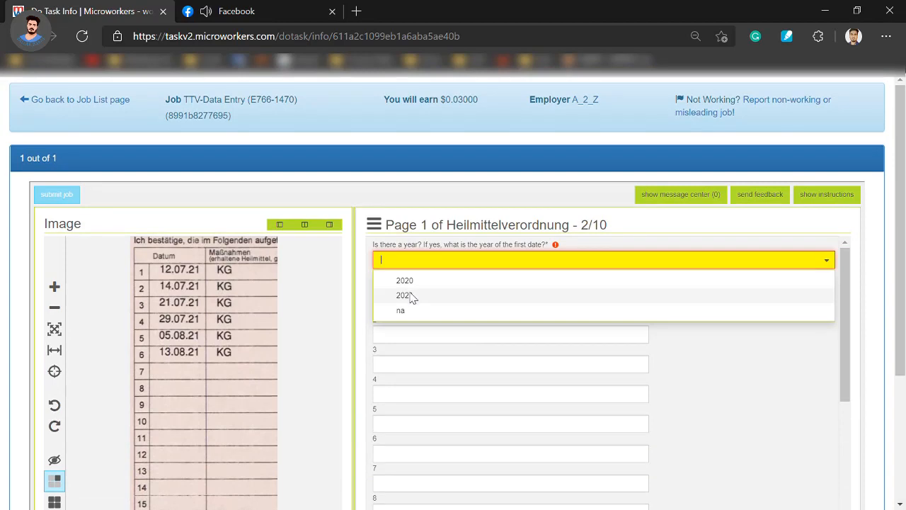
Set the second form's year to 2021, with 12.07. as the row 1 date and 14.07. as the row 2 date.
click(412, 296)
click(411, 311)
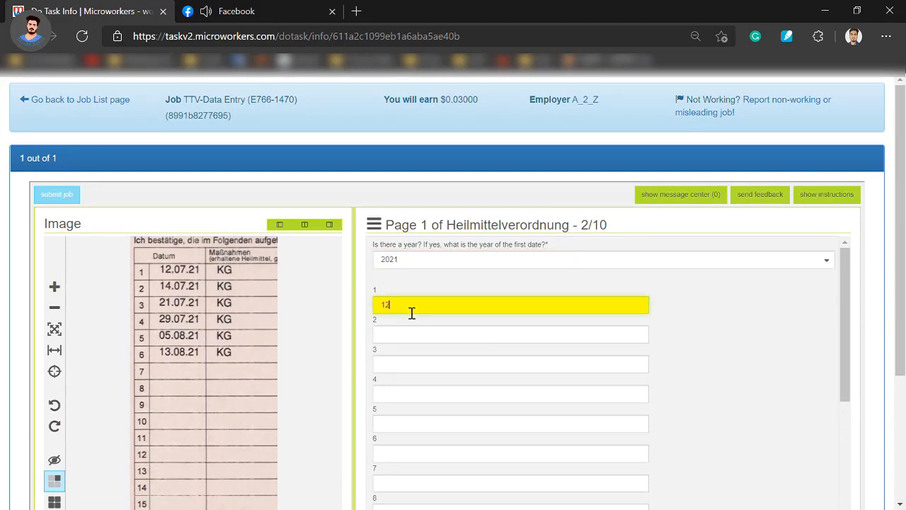
text(12.7)
key(Tab)
text(14)
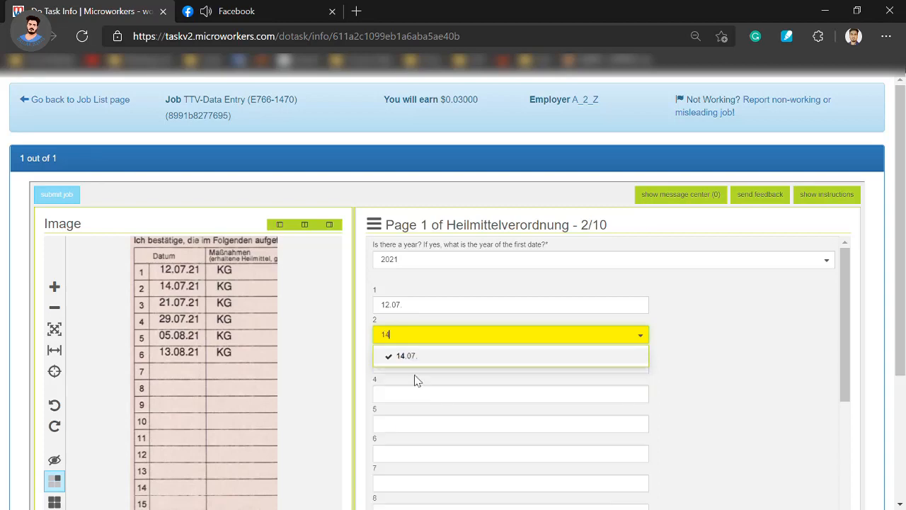
key(Return)
Enter 21.07. and 29.07. as the second form's dates in rows 3 and 4.
key(Tab)
text(21)
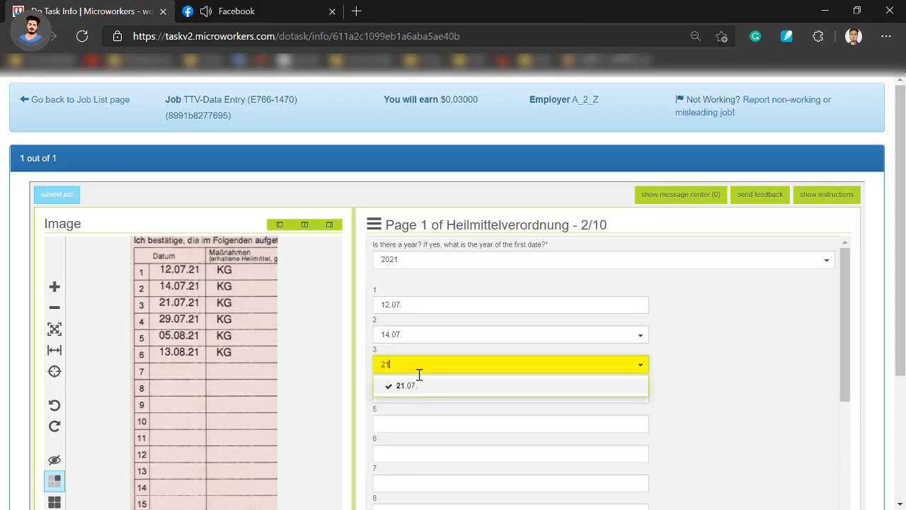
key(Tab)
text(29)
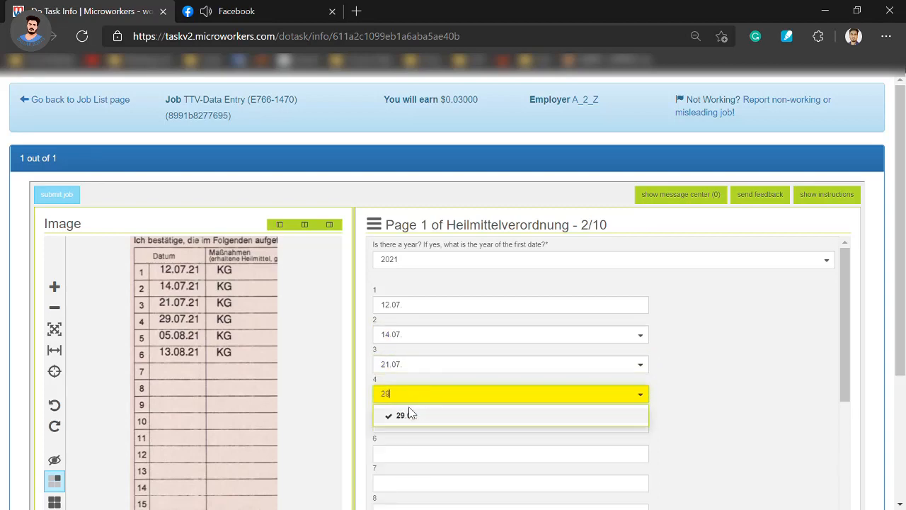
key(Return)
Enter 05.08. and 13.08. as the second form's dates in rows 5 and 6, and advance to the third form.
key(Tab)
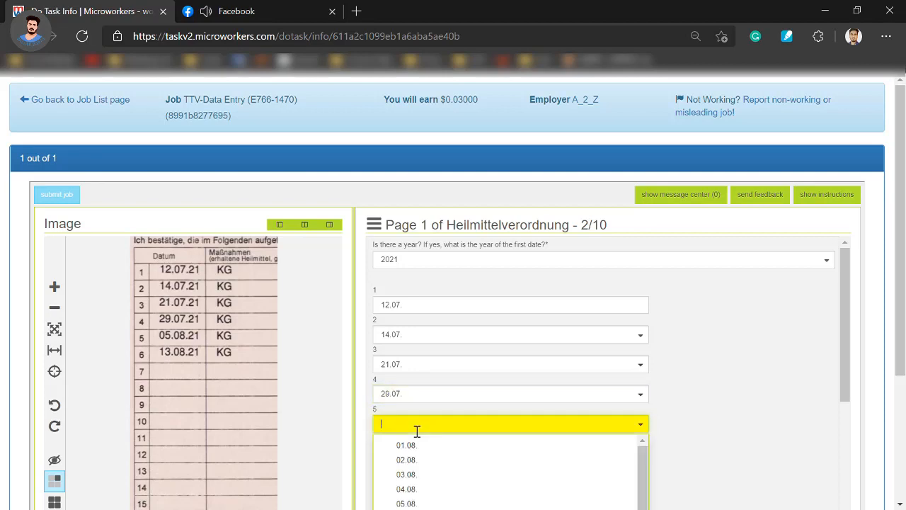
text(5)
key(Return)
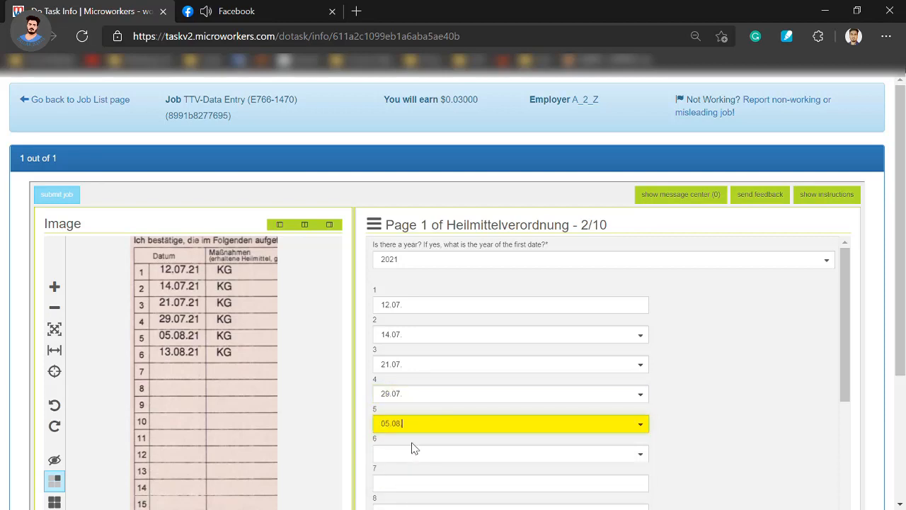
key(Tab)
text(13)
click(411, 473)
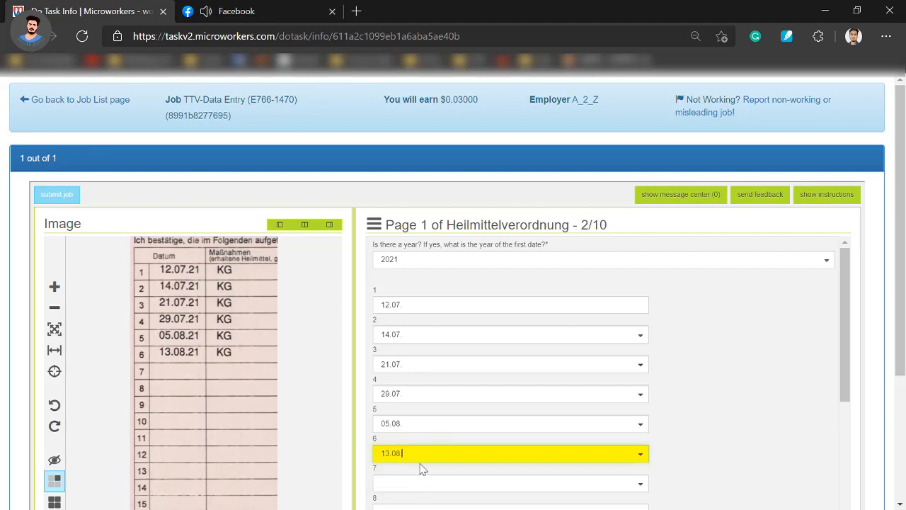
scroll(789, 407, down, 3)
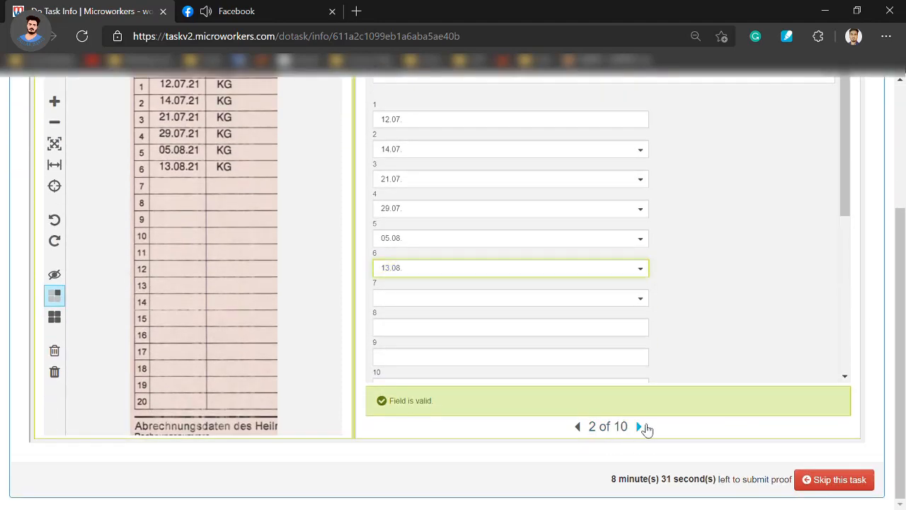
click(638, 426)
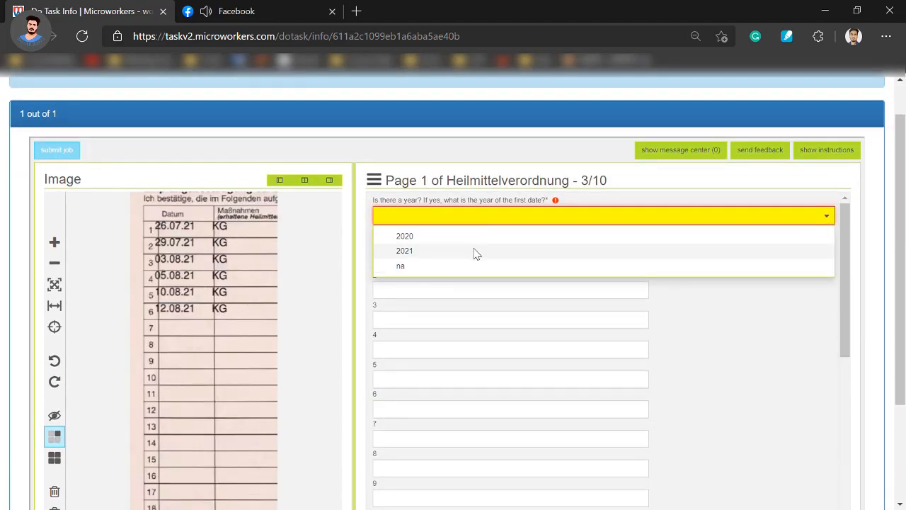
Set the third form's year to 2021, with 26.07 as the row 1 date and 29.07 as the row 2 date.
click(410, 251)
click(417, 262)
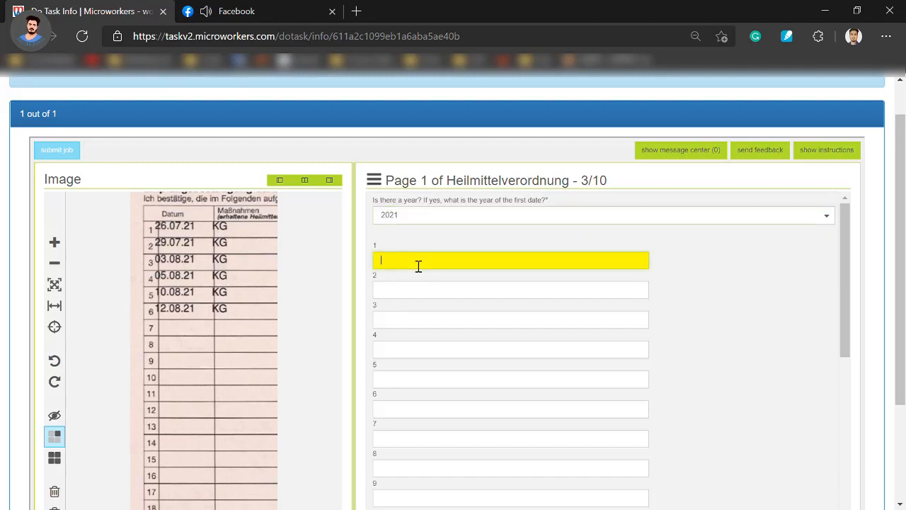
text(26.7)
click(409, 290)
text(29.07)
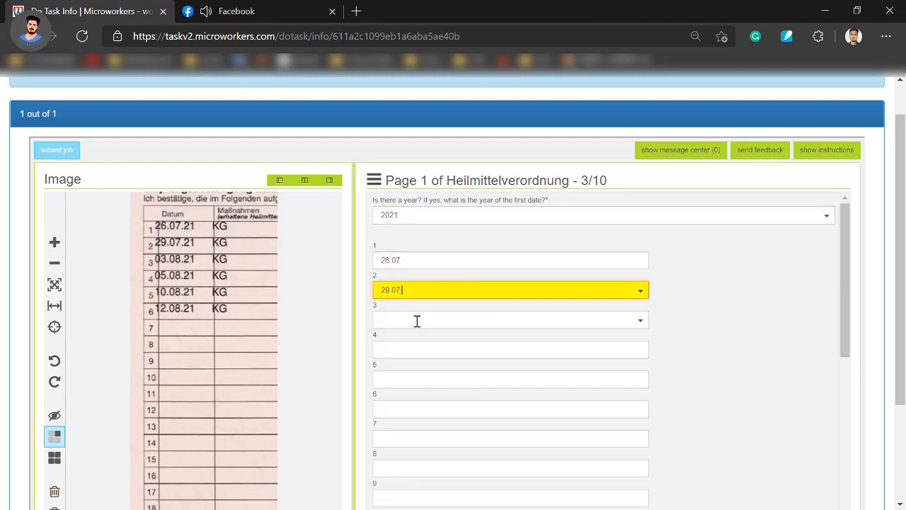
Enter 03.08. and 05.08. as the third form's dates in rows 3 and 4.
click(414, 323)
text(3)
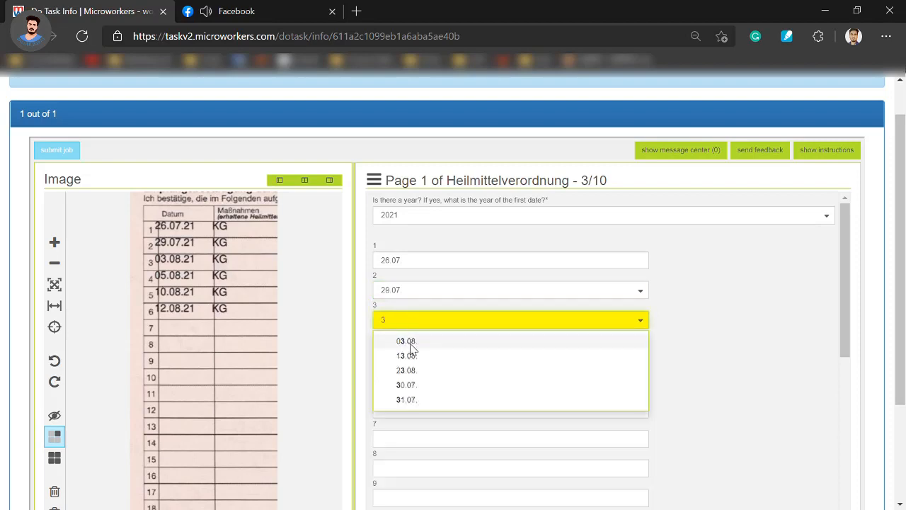
click(411, 343)
click(419, 351)
text(5)
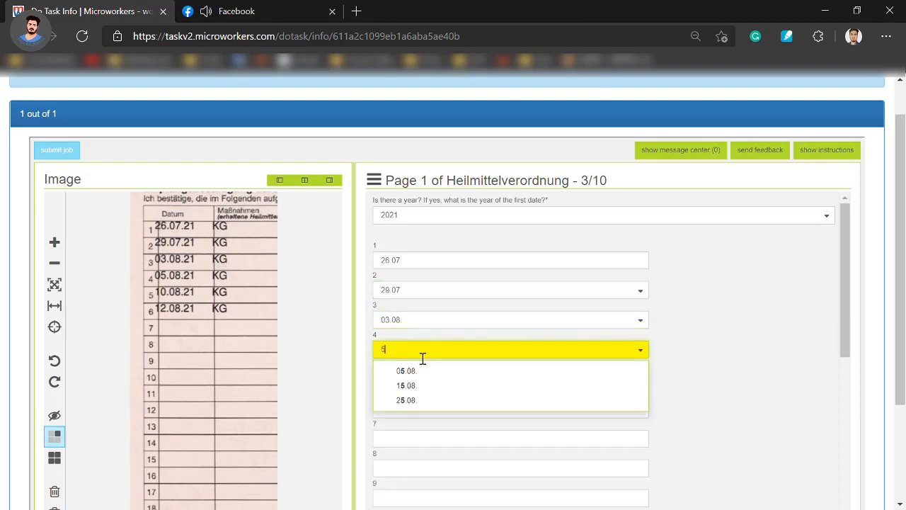
click(420, 370)
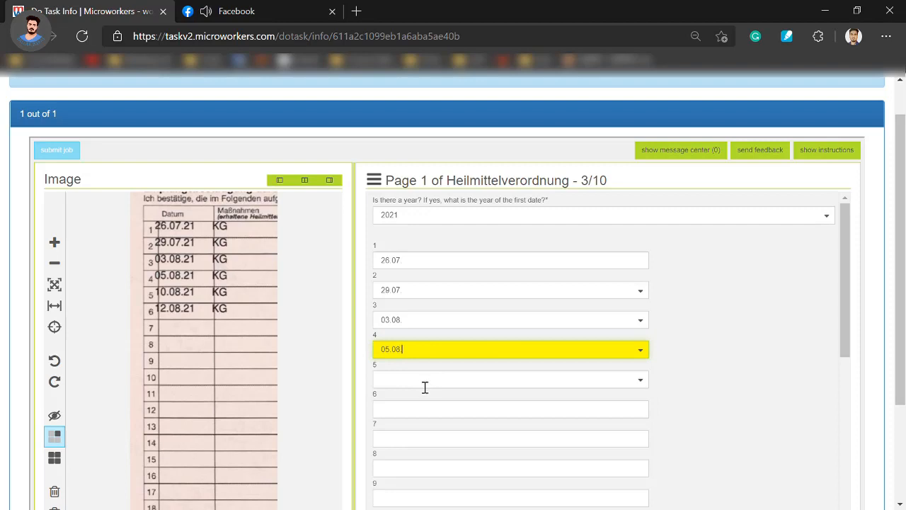
Enter 10.08. and 12.08. as the third form's dates in rows 5 and 6, and advance to the fourth form.
click(425, 388)
text(10)
click(421, 398)
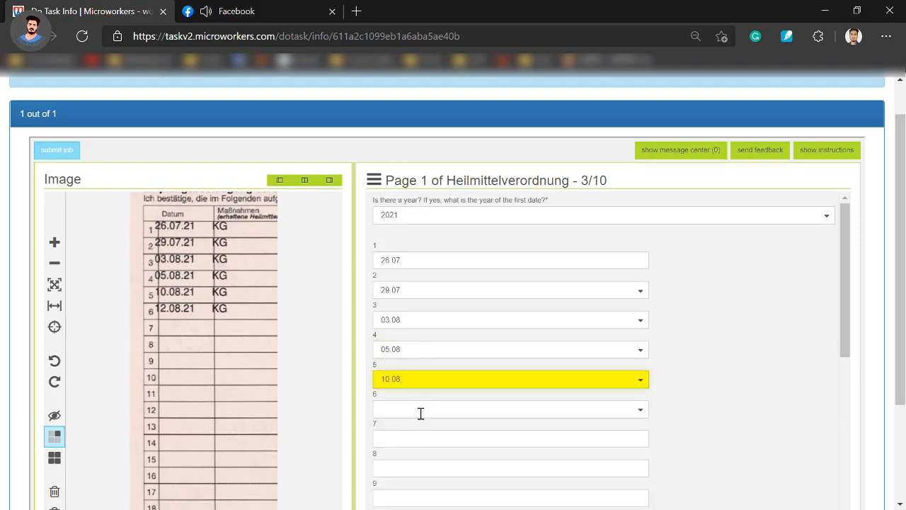
click(421, 413)
text(12)
click(419, 427)
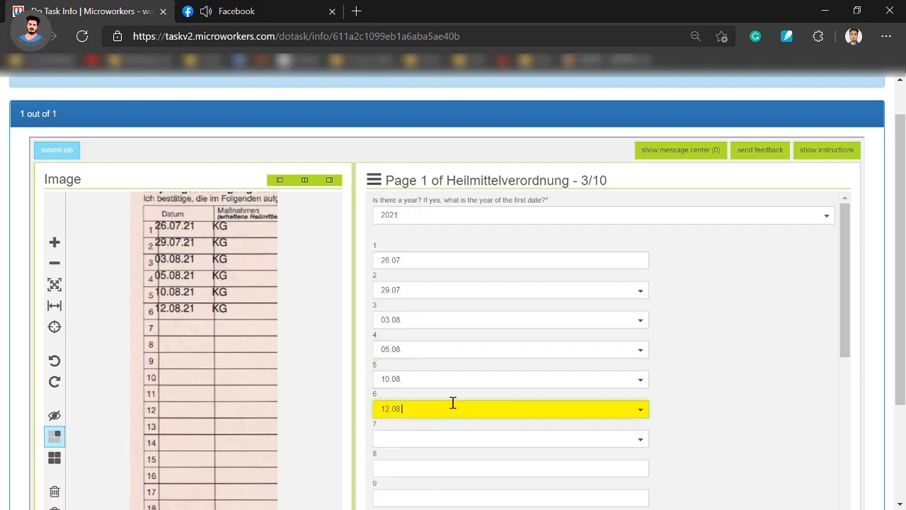
scroll(577, 354, down, 10)
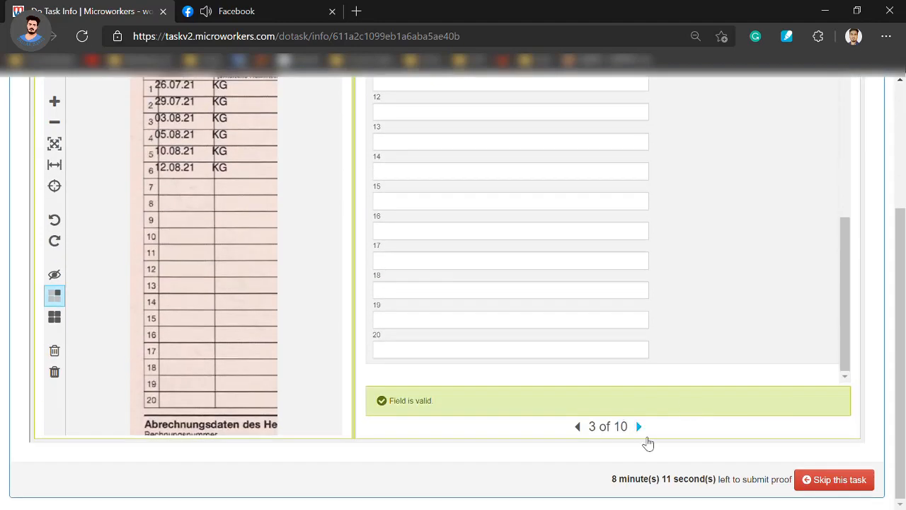
click(639, 426)
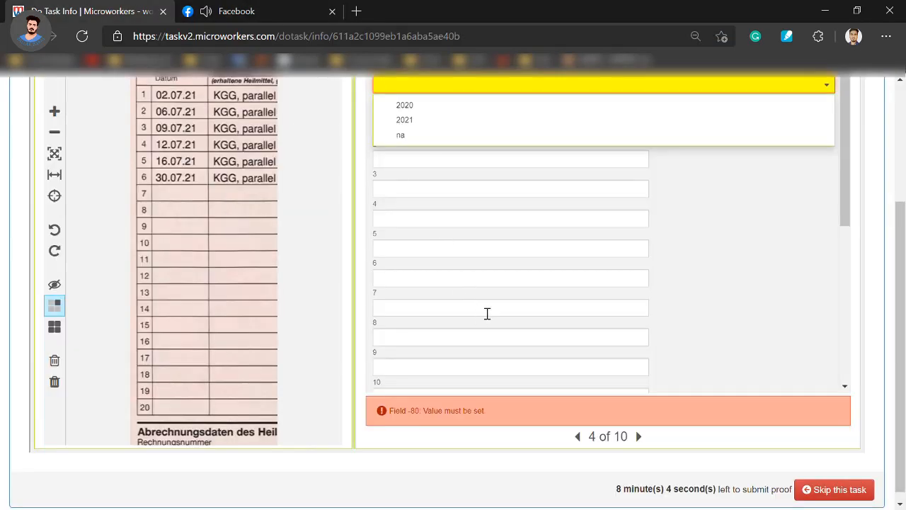
Set the fourth form's year to 2021, with 02.07 as the row 1 date and 06.07 as the row 2 date.
scroll(666, 432, up, 2)
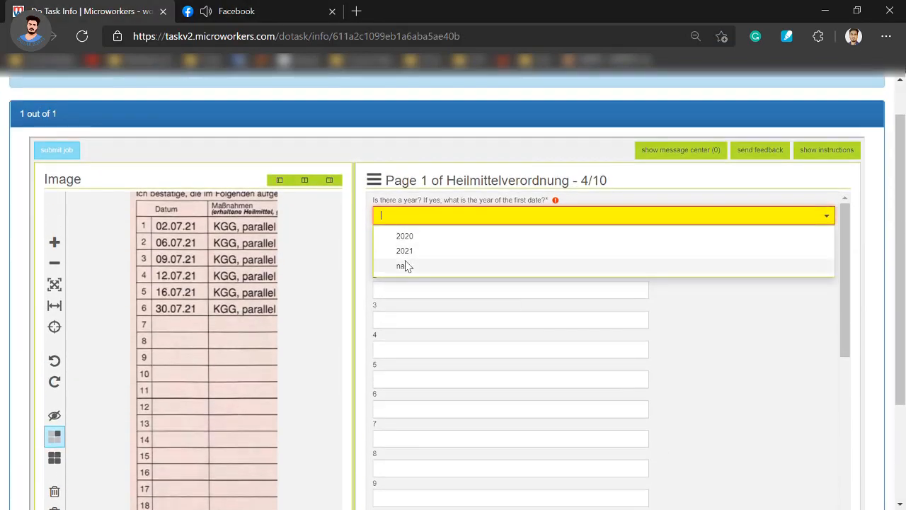
click(413, 252)
click(418, 267)
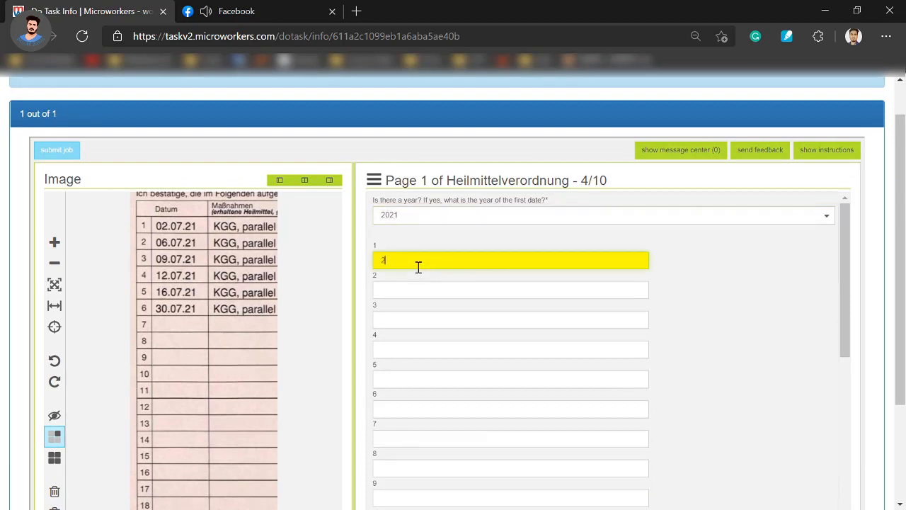
text(2.7)
click(411, 290)
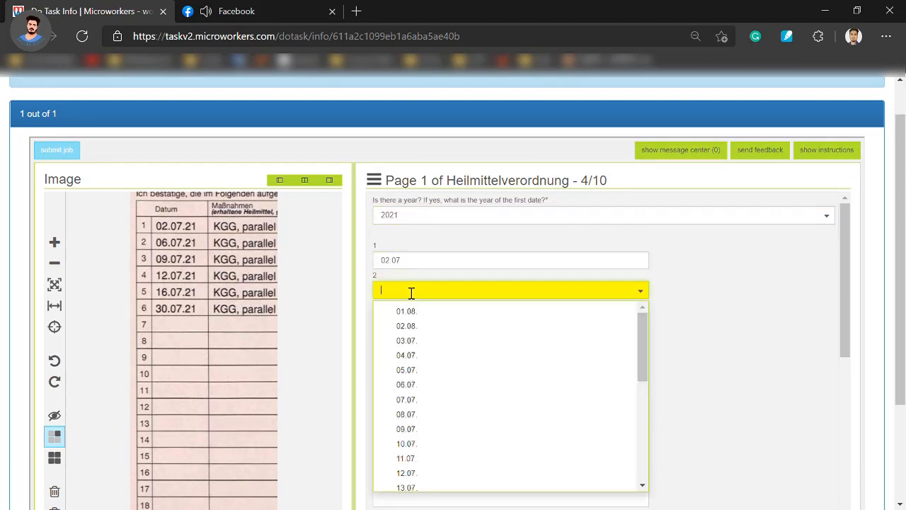
text(6.07)
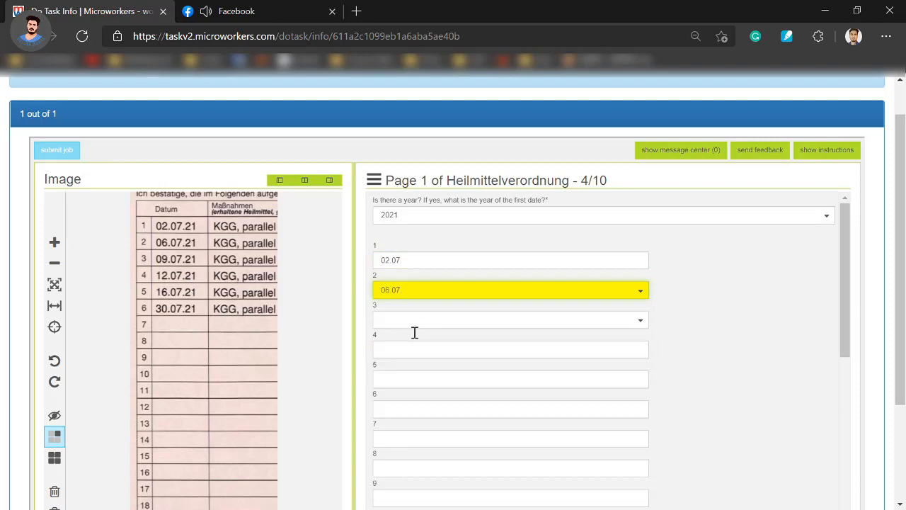
Enter 09.07 and 12.07. as the fourth form's dates in rows 3 and 4.
click(415, 326)
text(9)
click(411, 346)
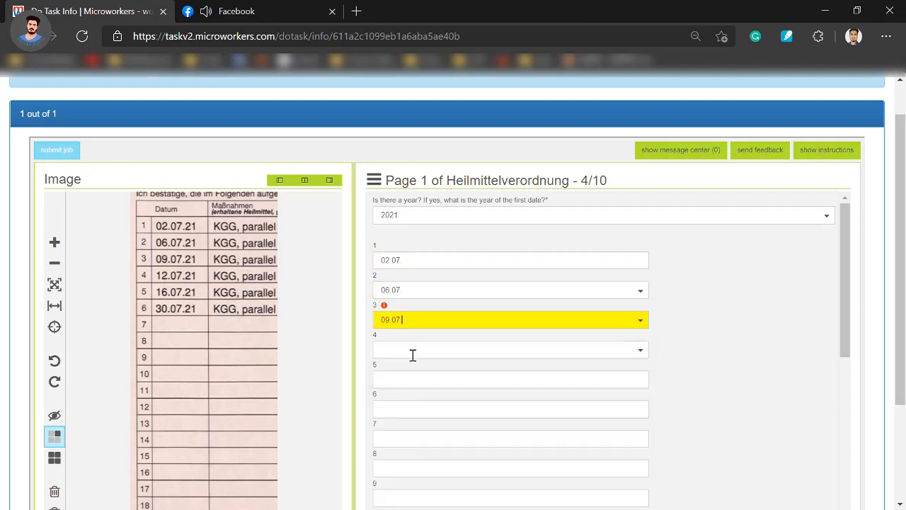
click(413, 351)
text(12)
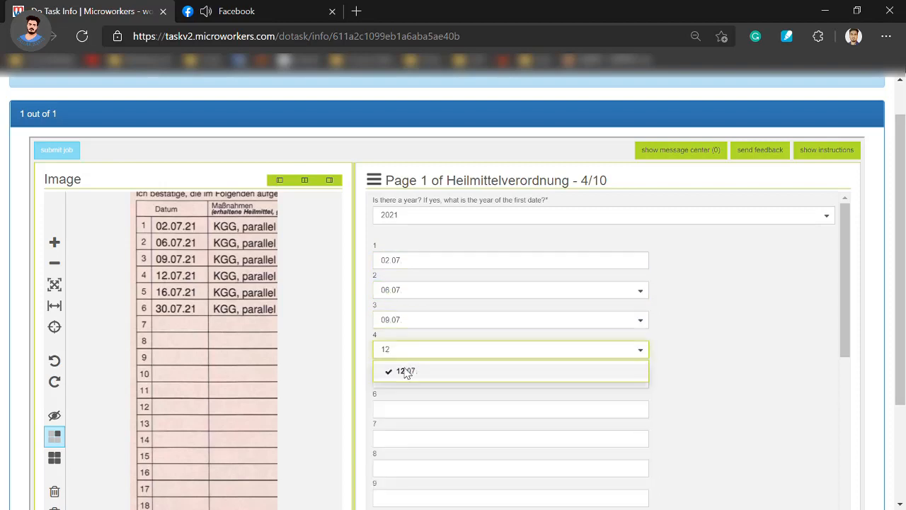
click(406, 371)
Enter 16.07. and 30.07. as the fourth form's dates in rows 5 and 6, and advance to the fifth form.
click(410, 381)
text(1)
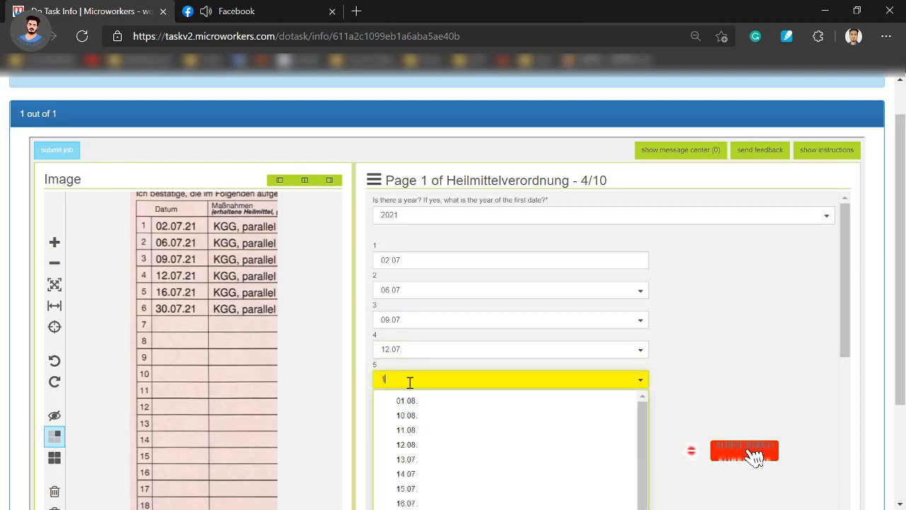
text(6)
click(400, 400)
click(412, 412)
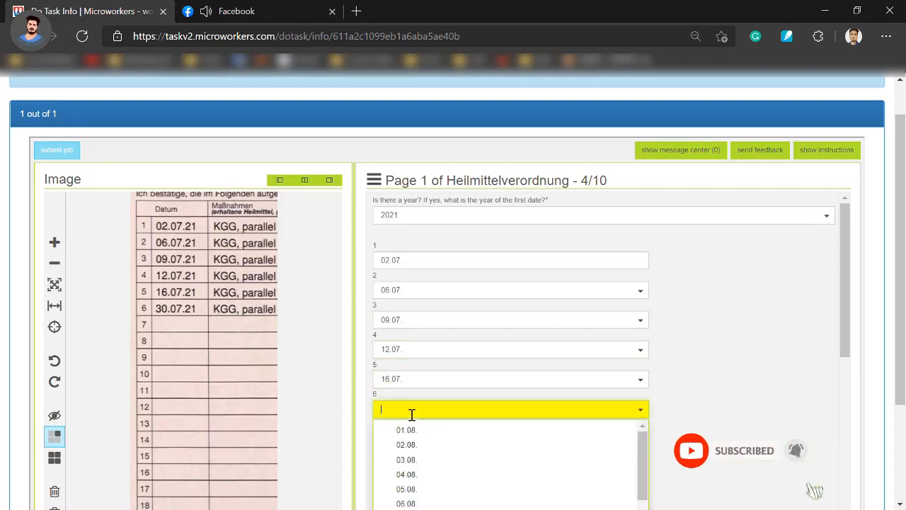
text(30)
click(410, 430)
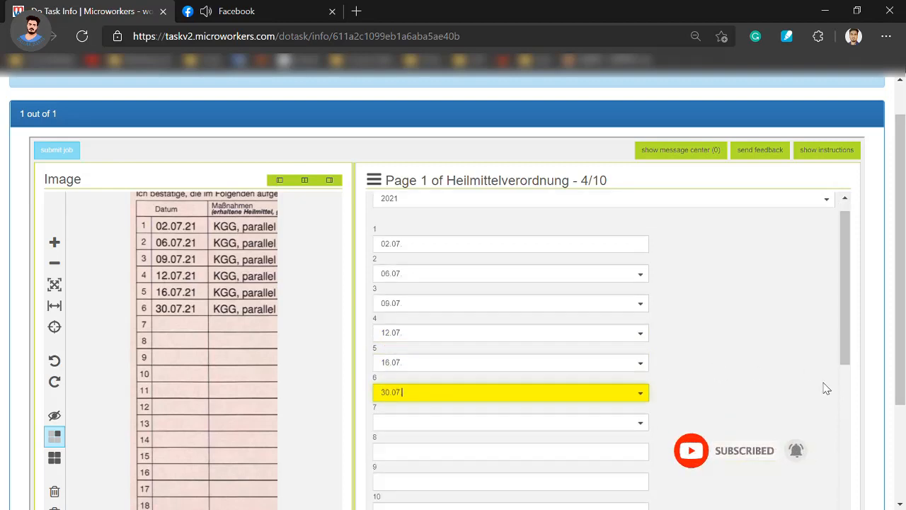
scroll(825, 388, down, 5)
scroll(871, 367, down, 3)
click(643, 432)
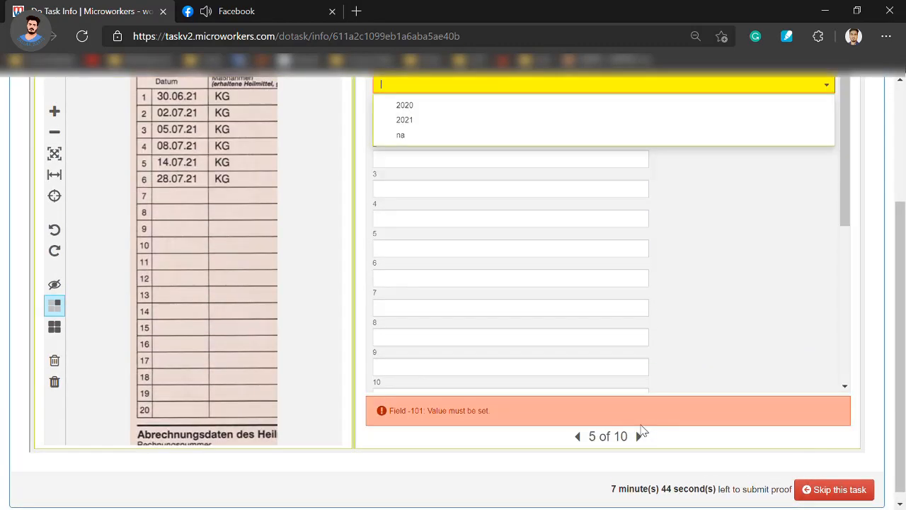
scroll(673, 326, up, 2)
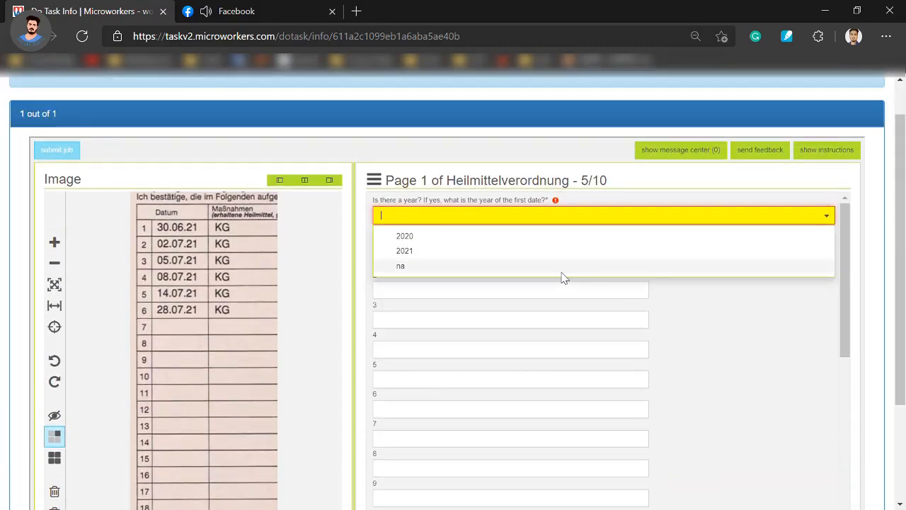
text(30.6)
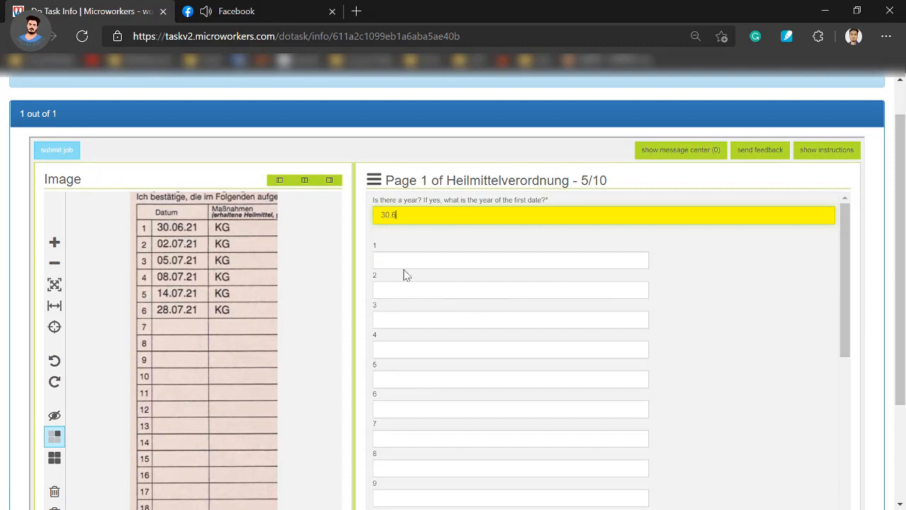
click(411, 261)
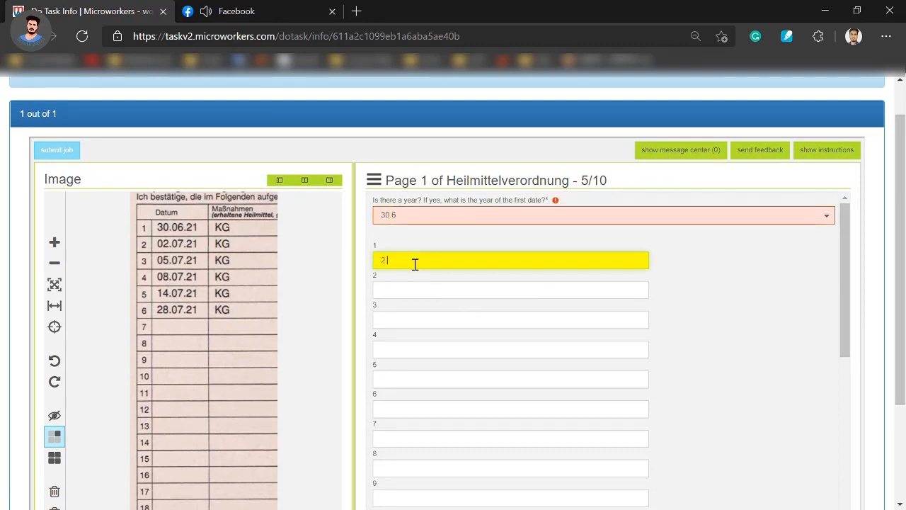
Set the fifth form's year to 2021, with 30.06 as the row 1 date and 02.07 as the row 2 date.
click(395, 216)
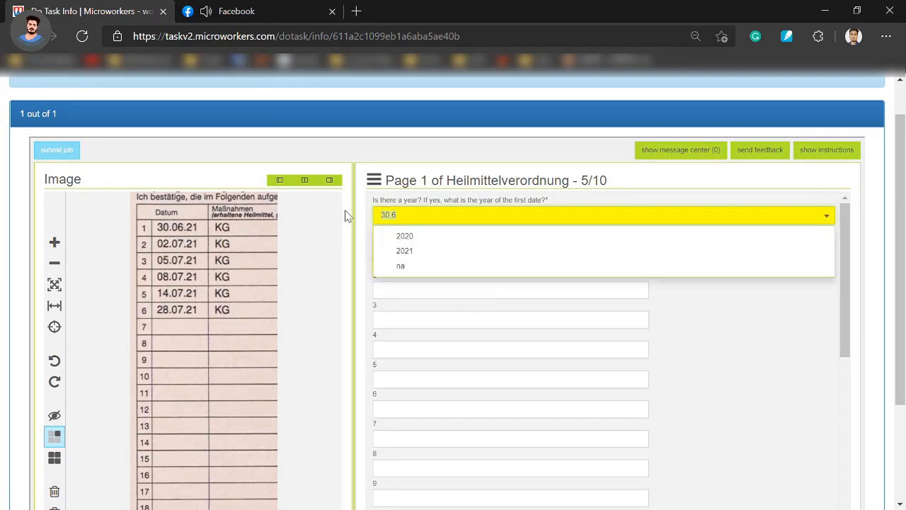
text(21)
click(424, 236)
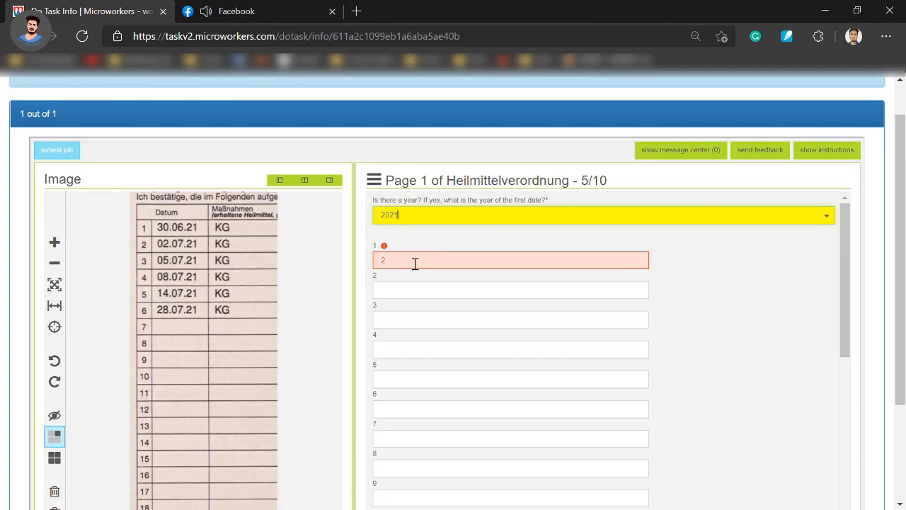
click(415, 262)
text(30.6)
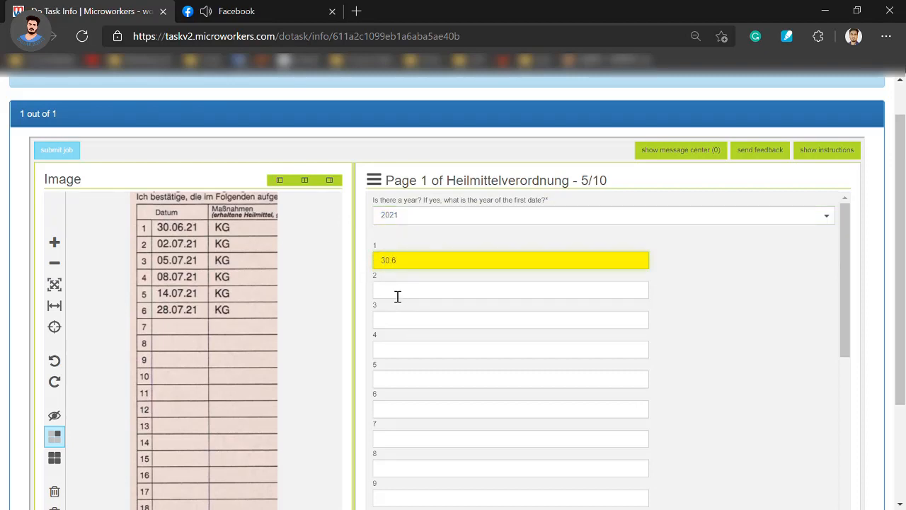
click(398, 297)
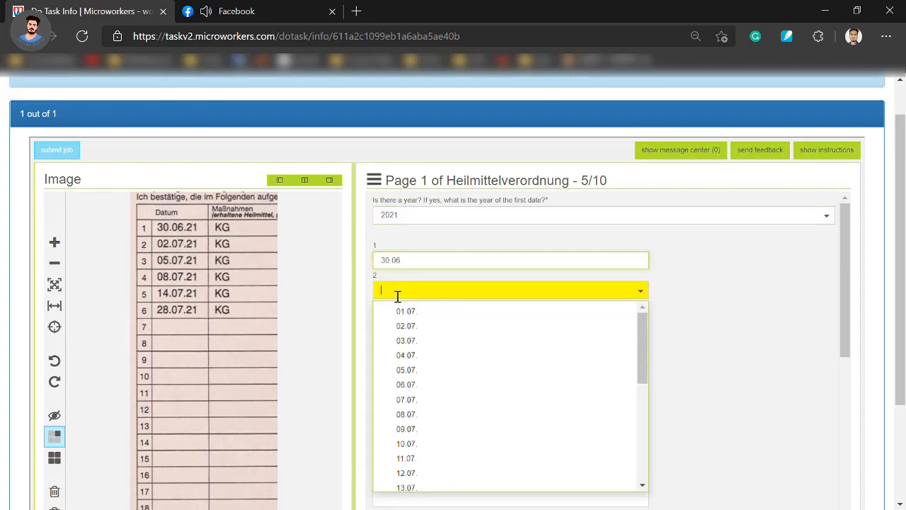
text(2)
click(407, 312)
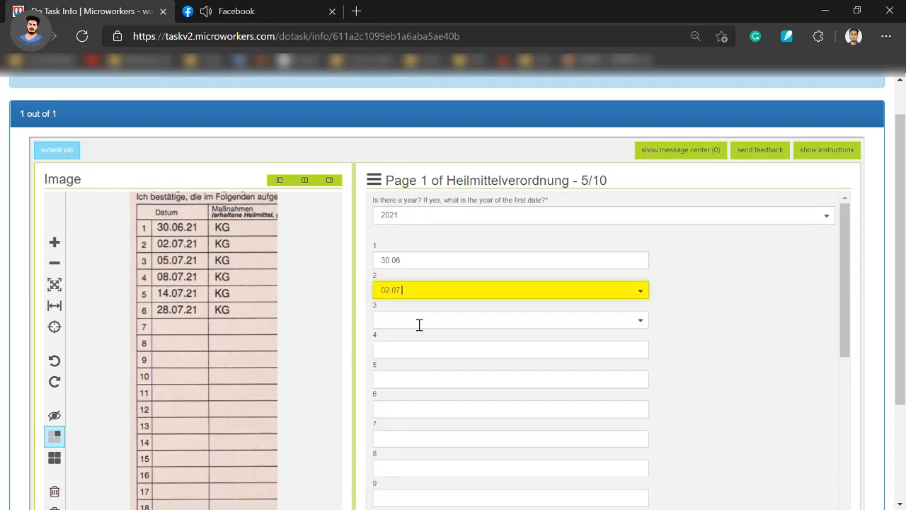
Enter 05.07. and 08.07. as the fifth form's dates in rows 3 and 4.
click(419, 325)
text(5)
click(418, 341)
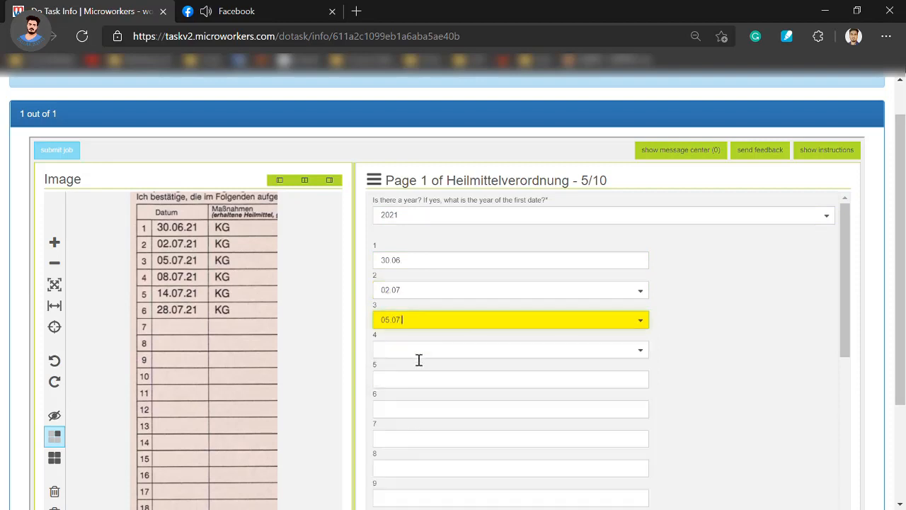
click(418, 350)
text(8)
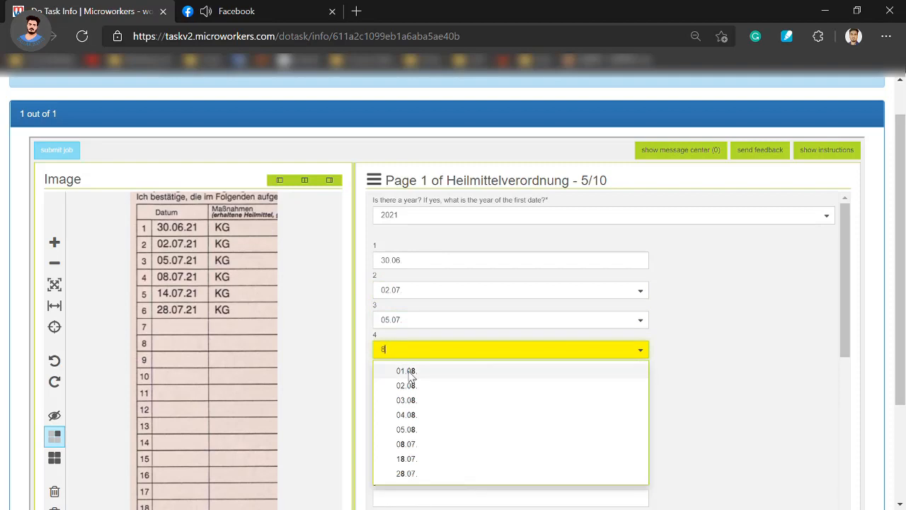
text(.7)
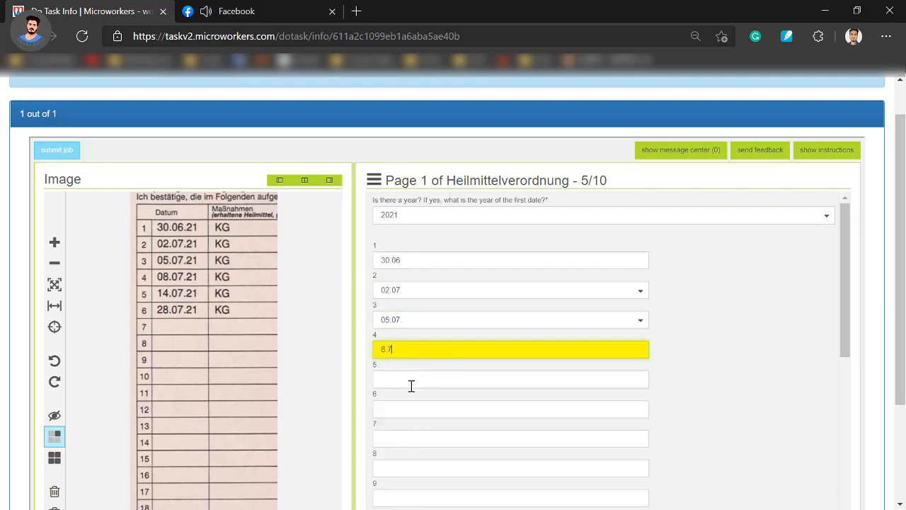
Enter 14.07. and 28.07. as the fifth form's dates in rows 5 and 6, and advance to the sixth form.
click(411, 386)
text(14)
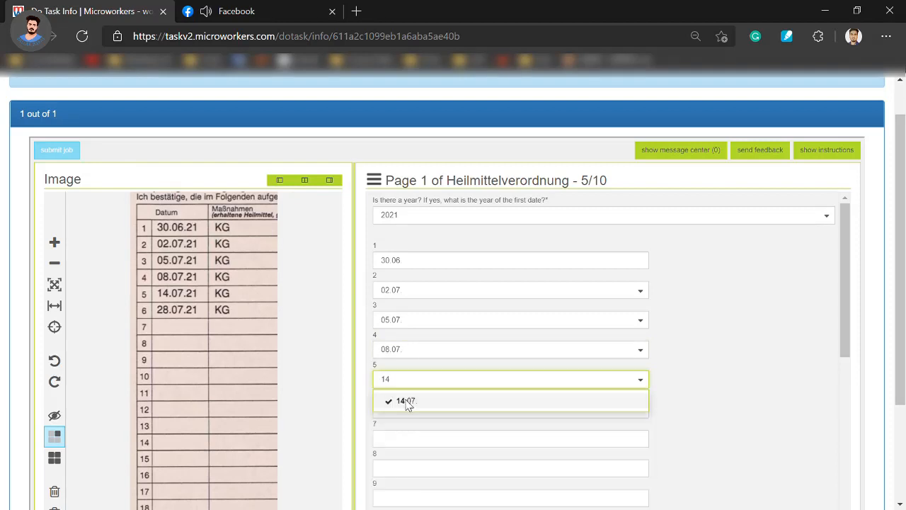
click(409, 403)
click(413, 421)
text(28)
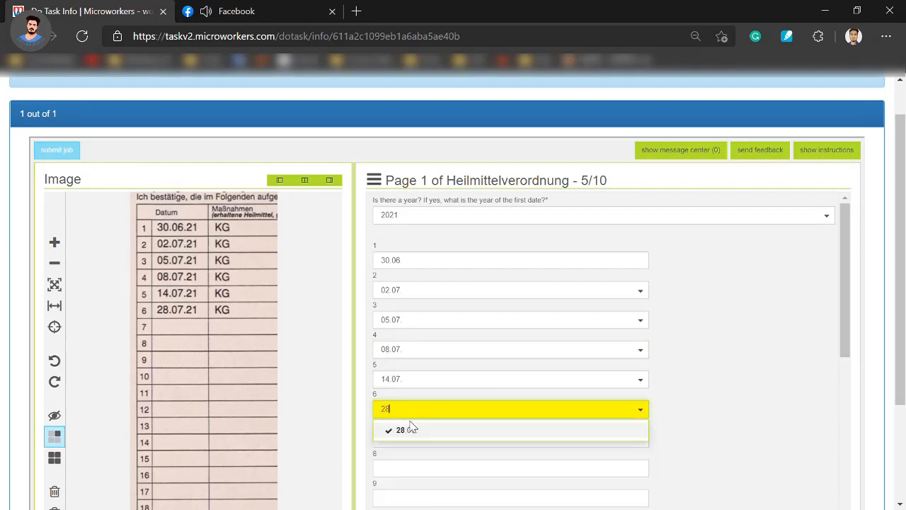
click(415, 430)
scroll(534, 356, down, 3)
scroll(878, 357, down, 2)
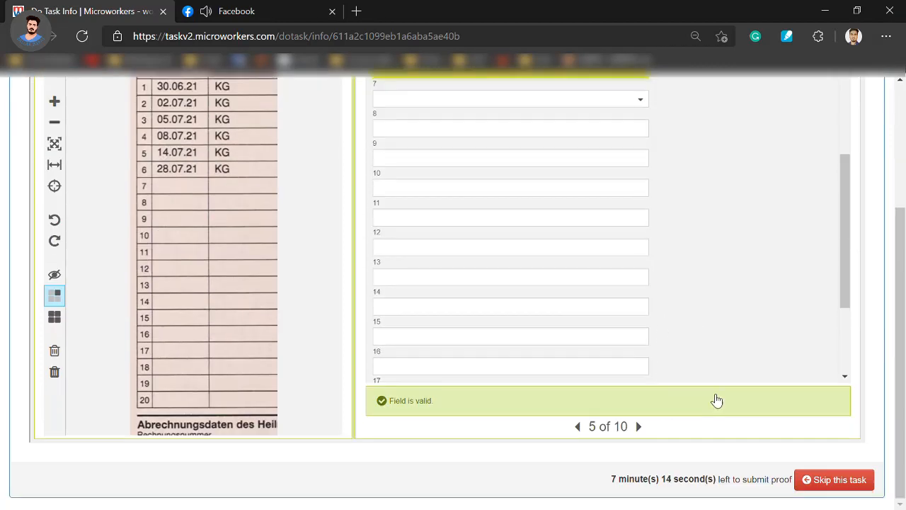
click(637, 428)
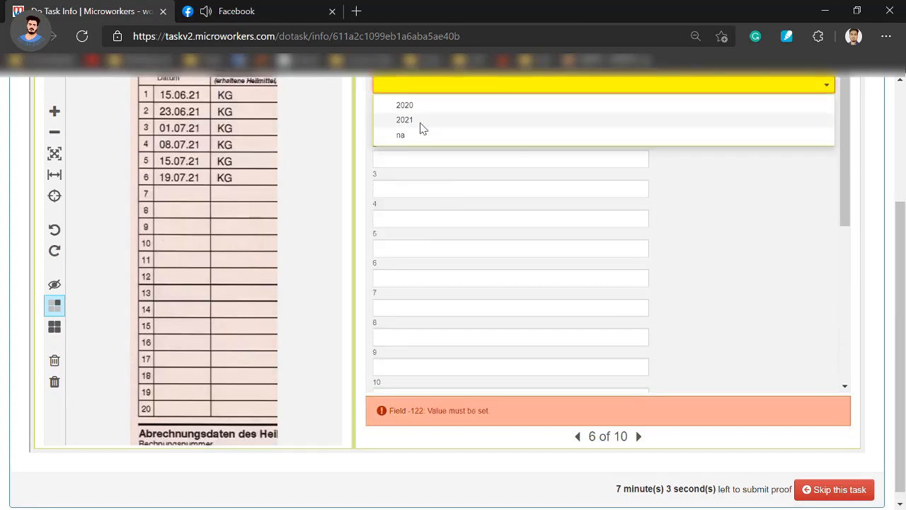
Set the sixth form's year to 2021, with 15.06. as the row 1 date and 23.06. as the row 2 date.
click(421, 126)
click(423, 137)
text(15)
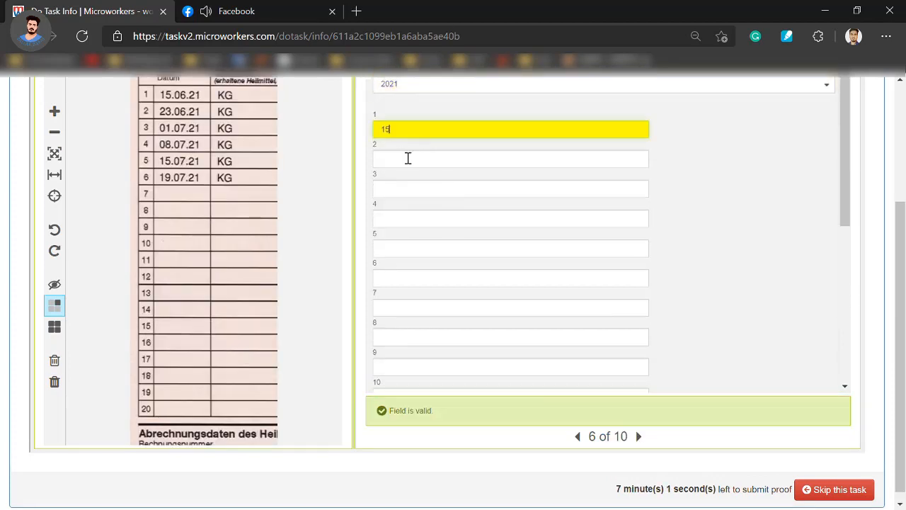
text(.6)
click(390, 167)
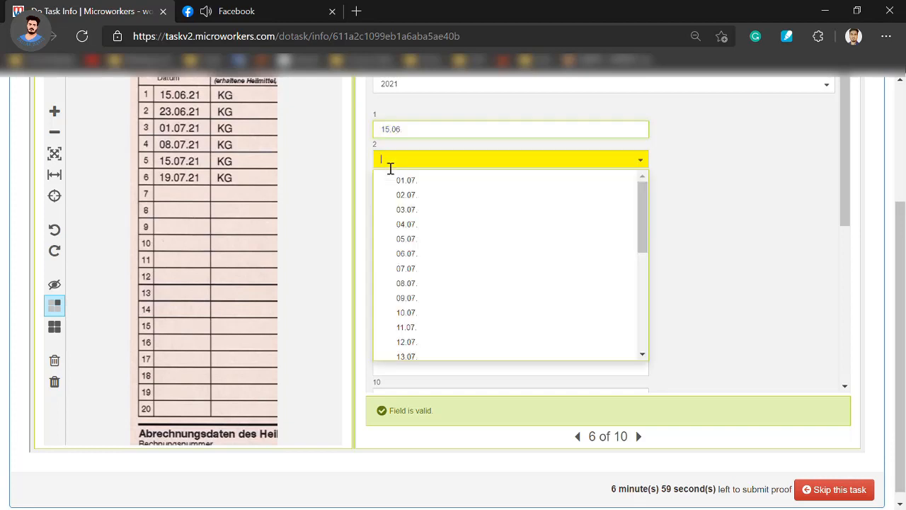
text(23)
click(404, 186)
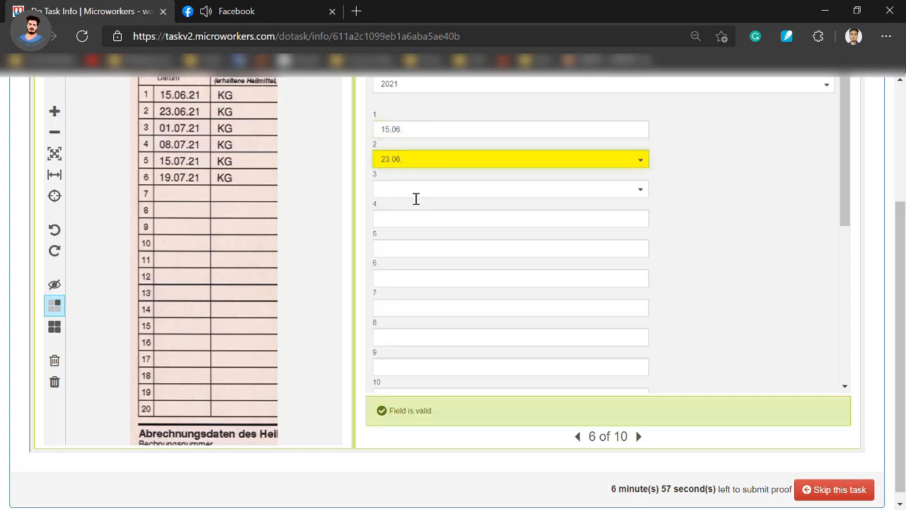
Enter 01.07. and 08.07. as the sixth form's dates in rows 3 and 4.
click(415, 190)
text(1)
click(416, 209)
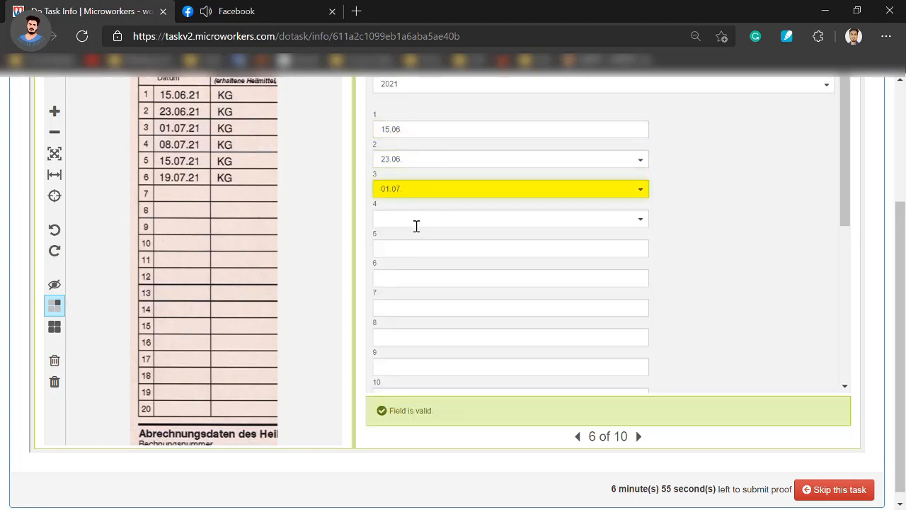
click(416, 225)
text(8)
click(417, 252)
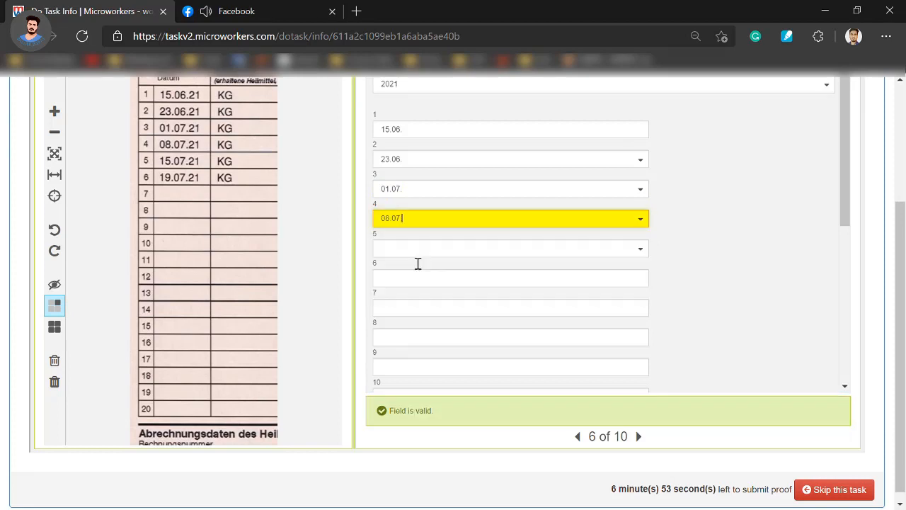
Enter 15.07. and 19.07. as the sixth form's dates in rows 5 and 6, and advance to the seventh form.
click(414, 250)
text(15)
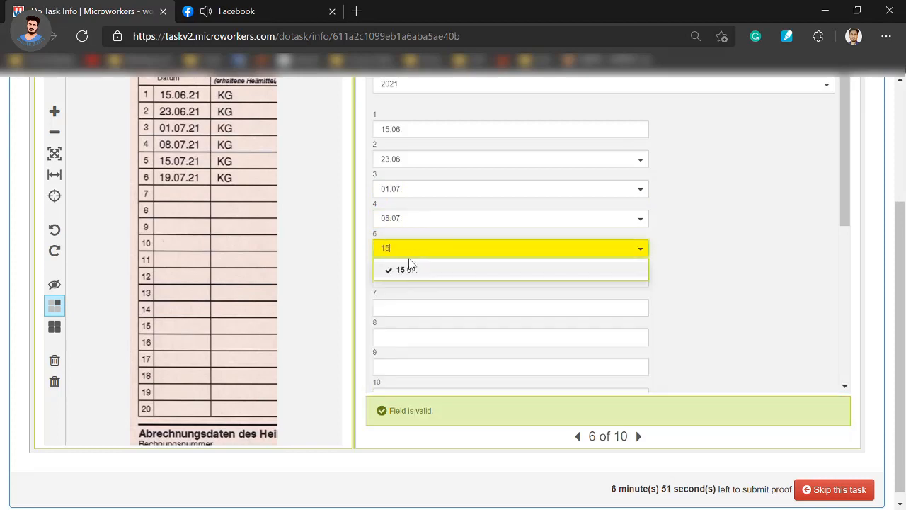
click(416, 269)
click(416, 280)
text(19)
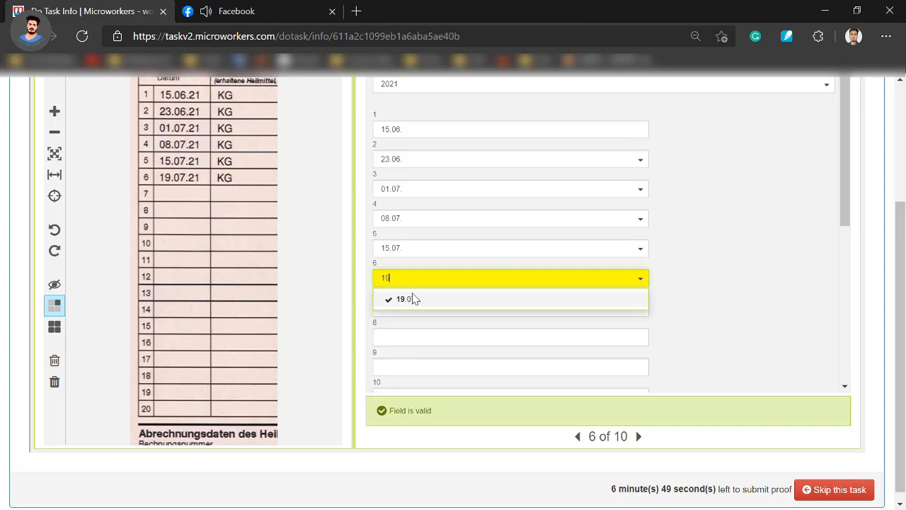
click(413, 298)
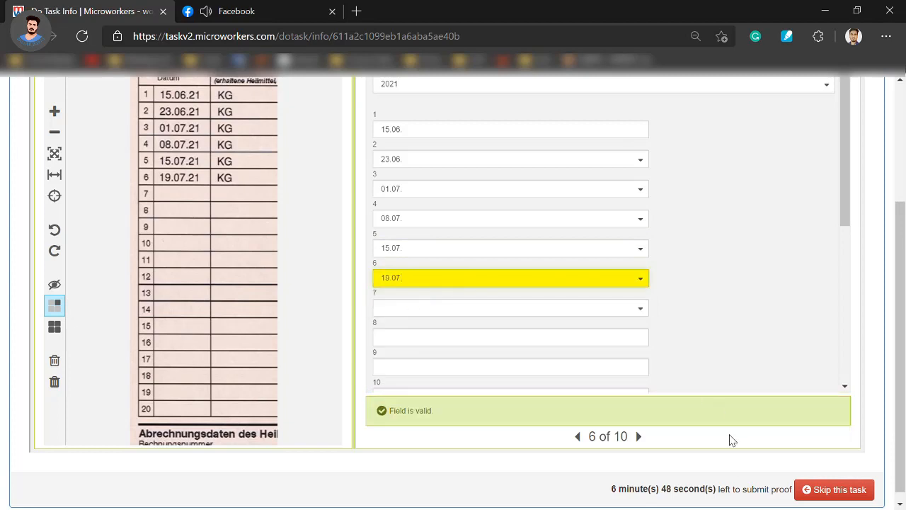
click(639, 436)
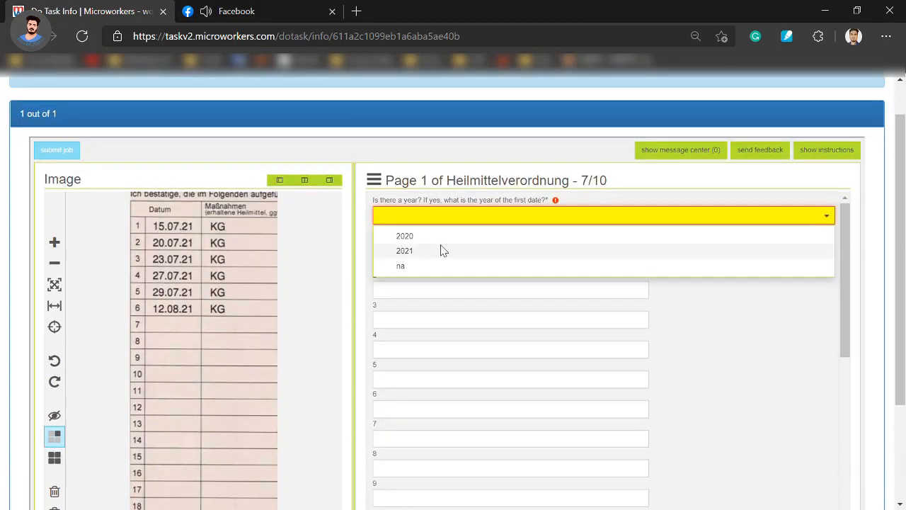
Set the seventh form's year to 2021, with 15.07. as the row 1 date and 20.07. as the row 2 date.
click(430, 252)
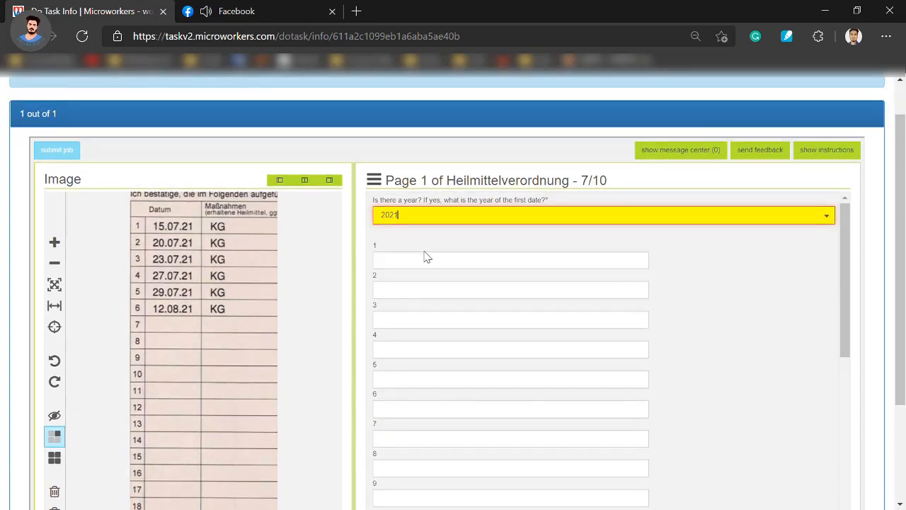
click(421, 264)
text(15)
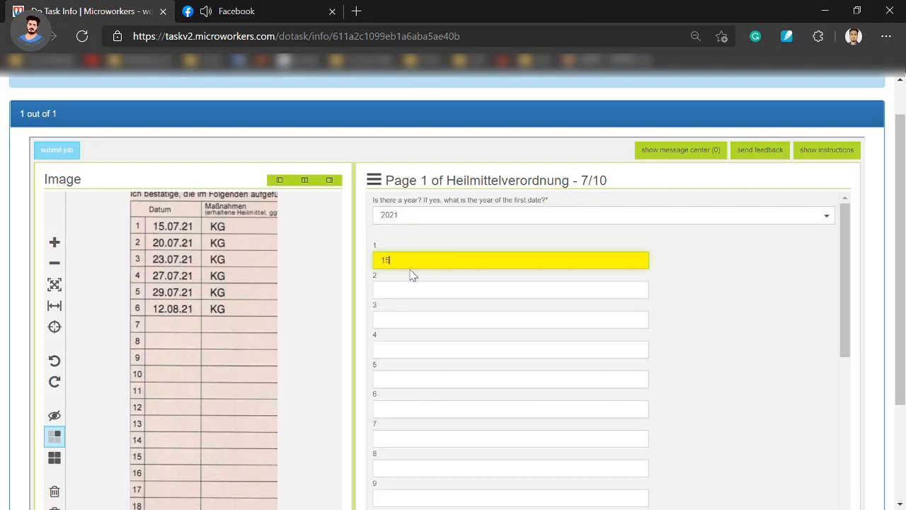
text(.07)
click(413, 292)
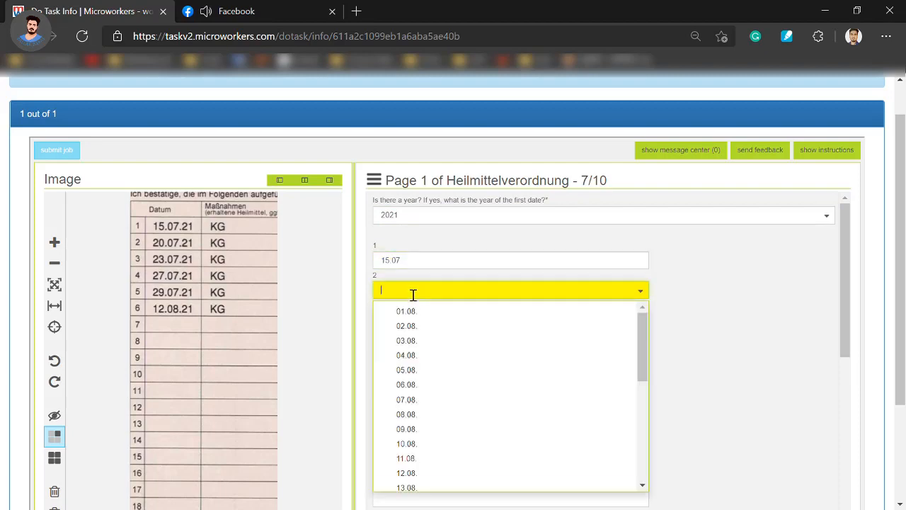
text(20)
click(412, 318)
Enter 23.07. and 27.07. as the seventh form's dates in rows 3 and 4.
click(414, 320)
text(23)
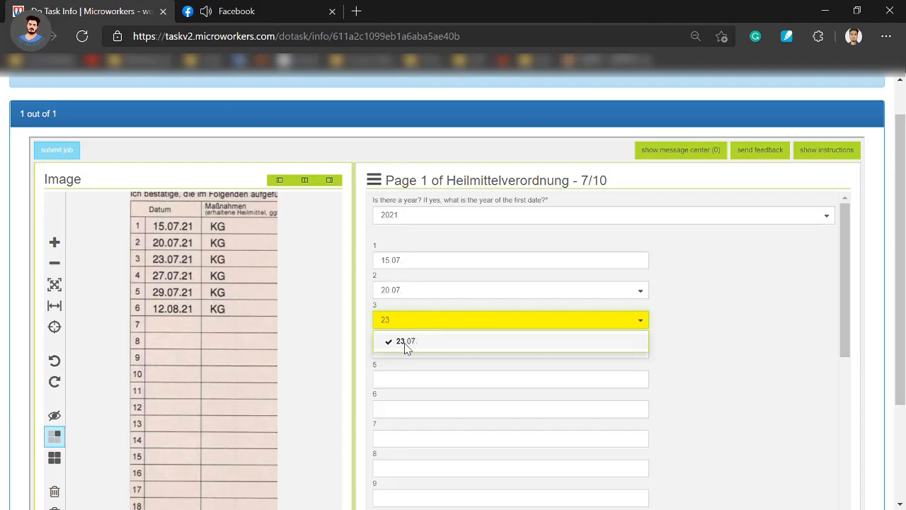
click(406, 346)
click(411, 350)
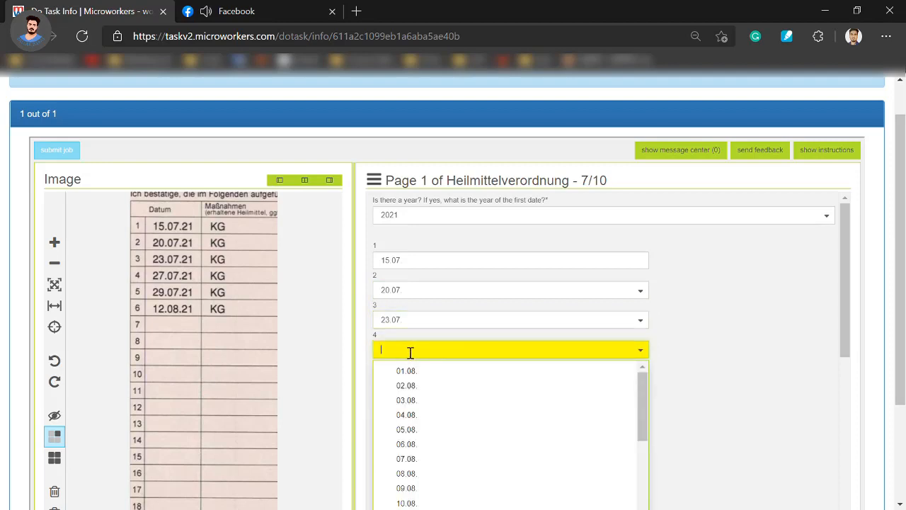
text(27)
click(409, 371)
Enter 29.07. and 12.08. as the seventh form's dates in rows 5 and 6, and advance to the eighth form.
scroll(400, 305, down, 1)
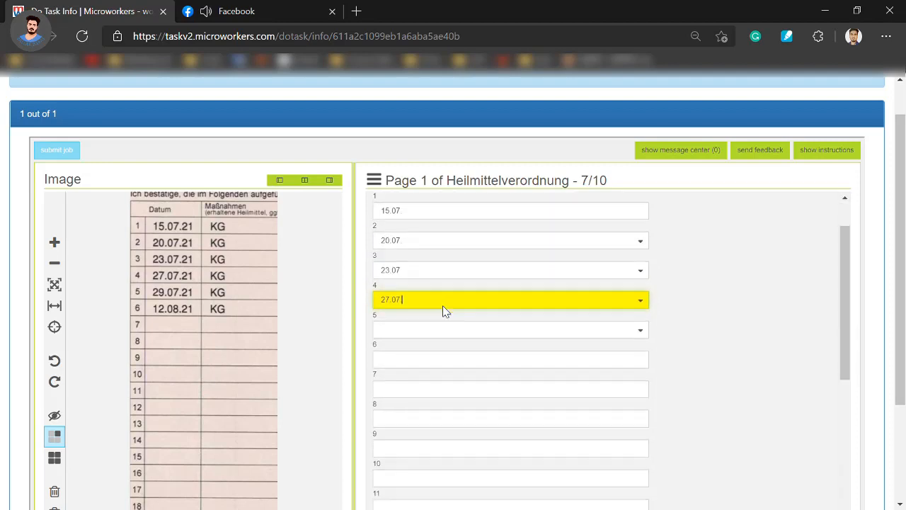
click(418, 331)
text(29)
click(414, 351)
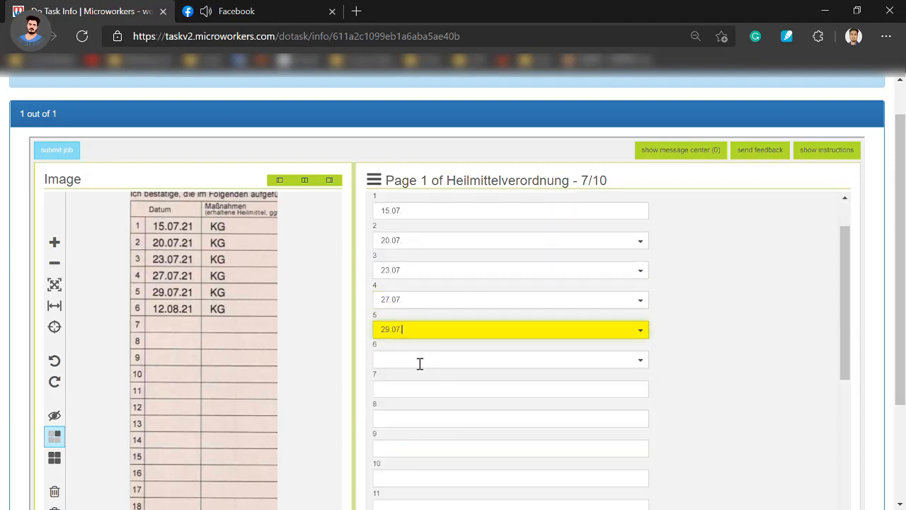
click(418, 361)
text(12)
click(415, 380)
scroll(684, 356, down, 5)
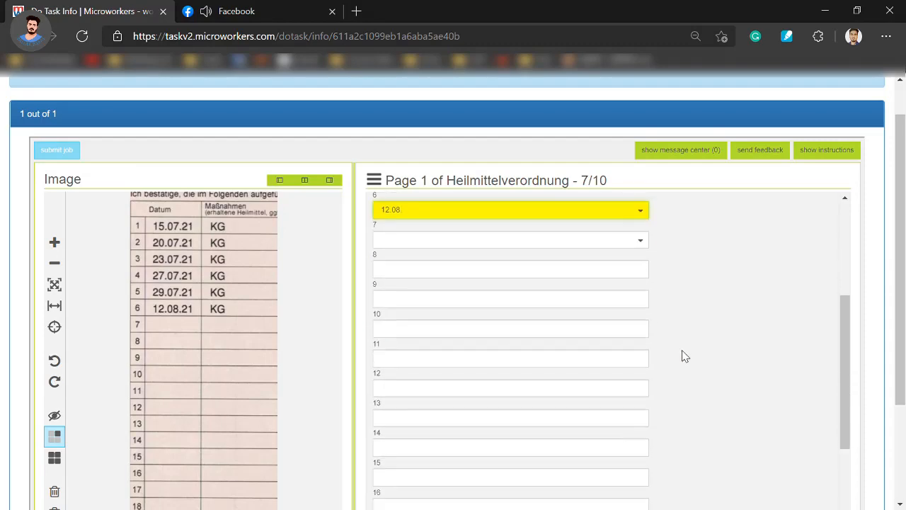
scroll(718, 399, down, 5)
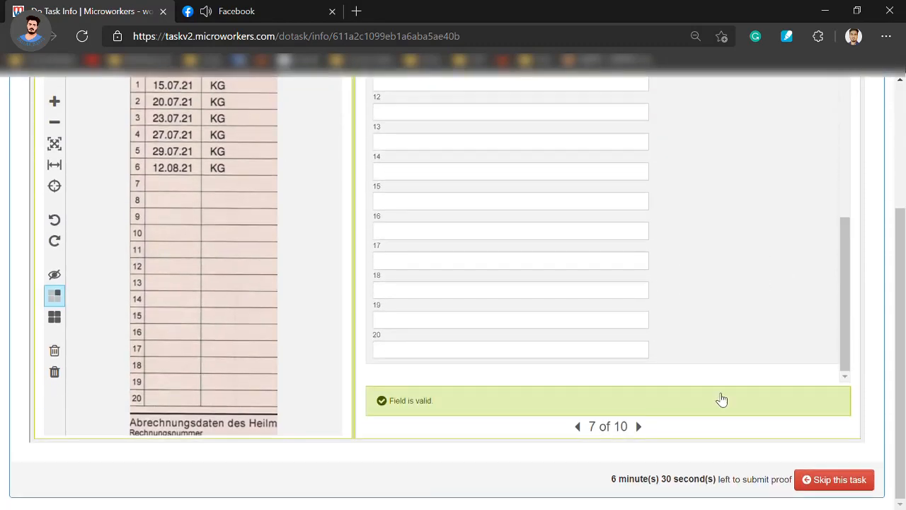
click(637, 426)
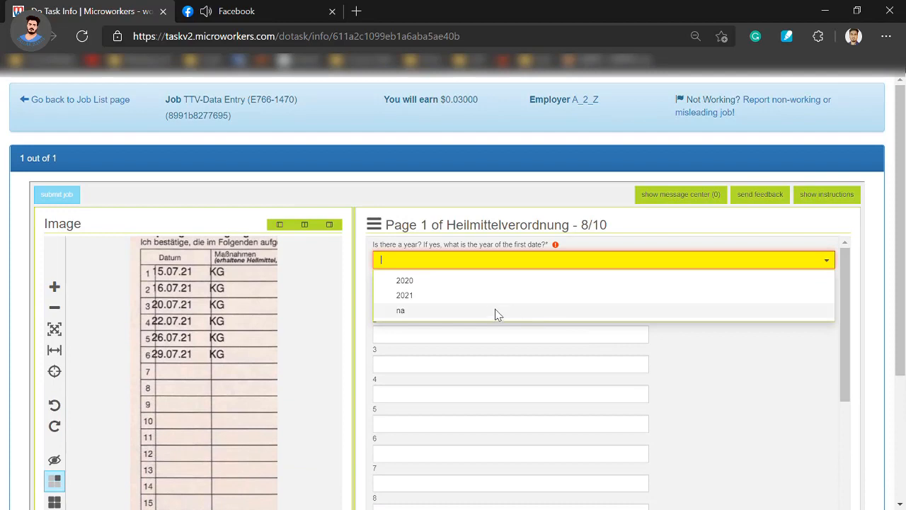
text(15.7)
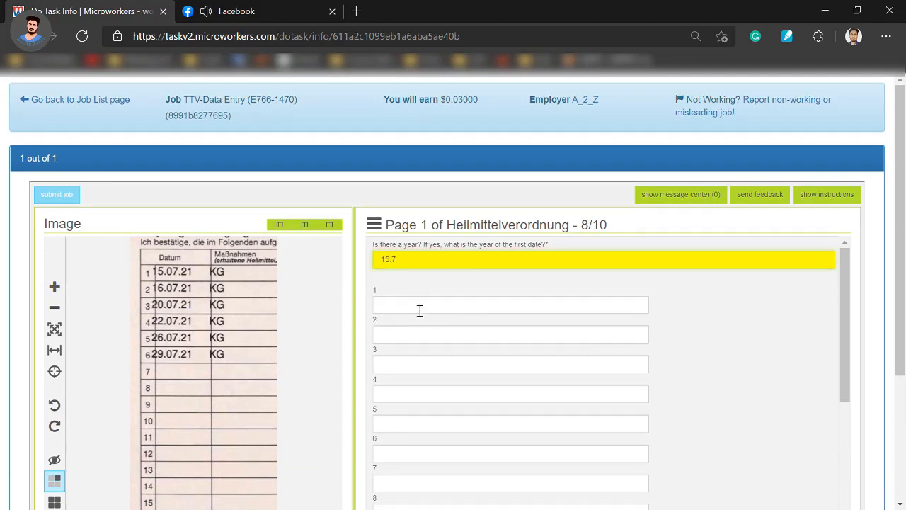
click(420, 306)
text(16)
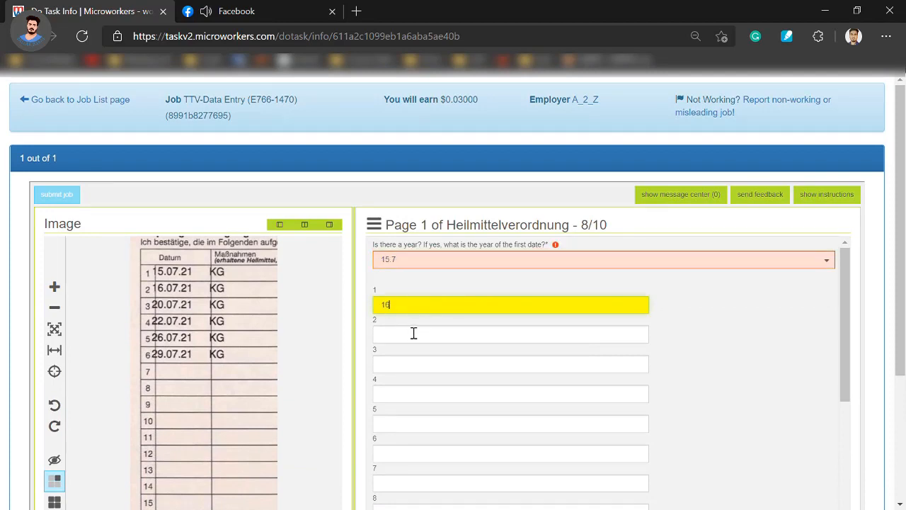
Set the eighth form's year to 2021, with 15.07. as the row 1 date and 16.07. as the row 2 date.
click(424, 265)
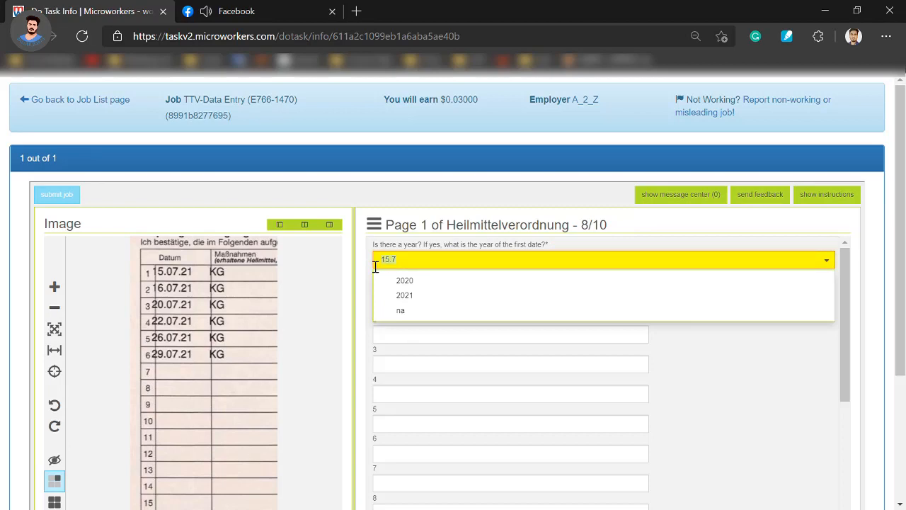
click(404, 296)
click(418, 308)
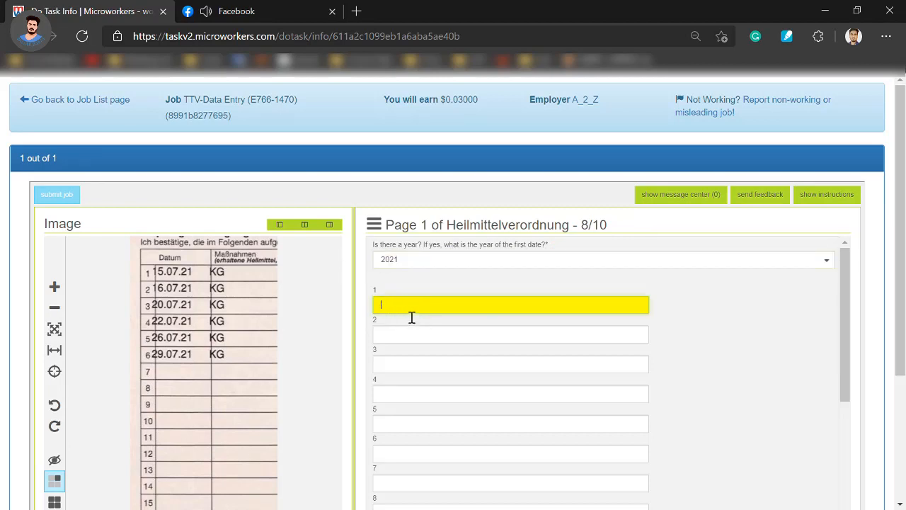
text(5.07)
click(411, 337)
text(16)
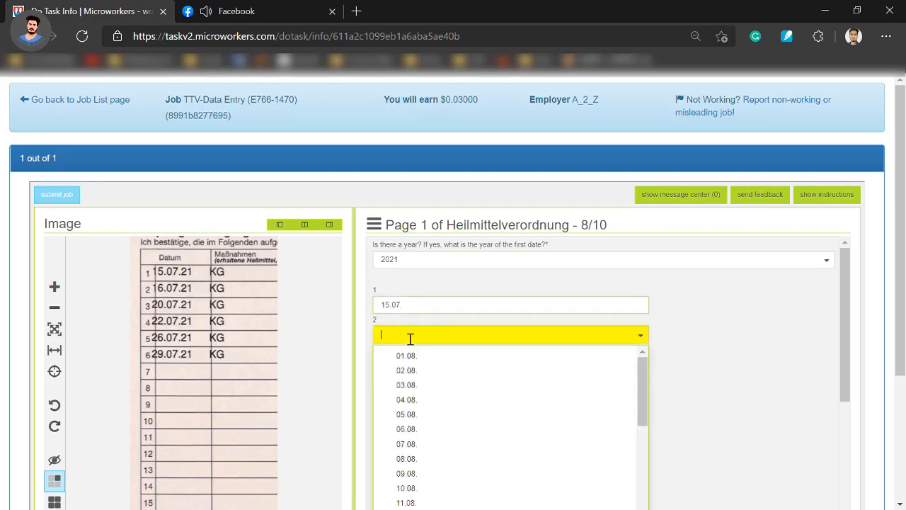
click(411, 357)
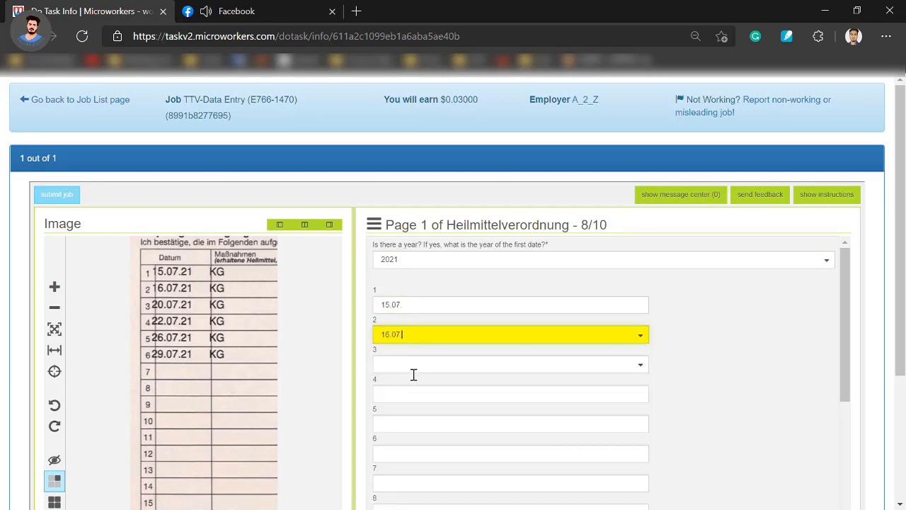
Enter 20.07. and 22.07. as the eighth form's dates in rows 3 and 4.
click(413, 367)
text(20)
click(409, 390)
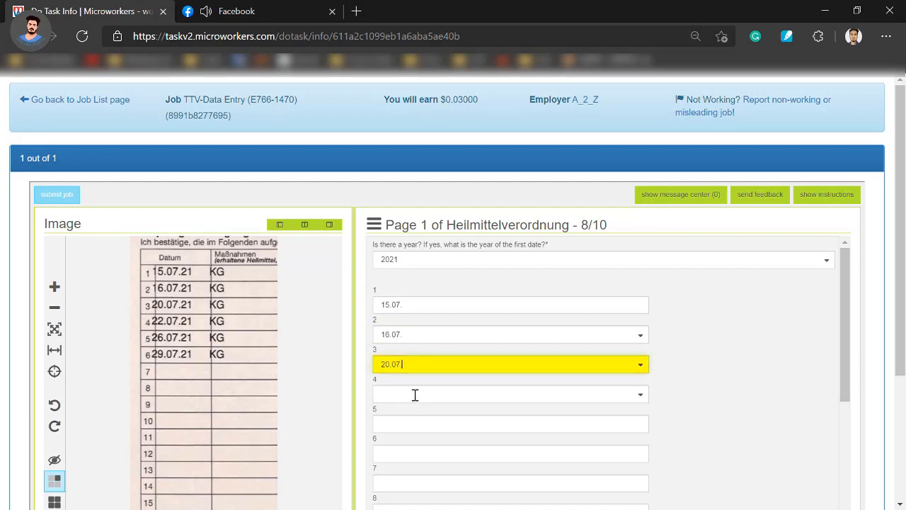
click(415, 395)
text(22)
click(411, 416)
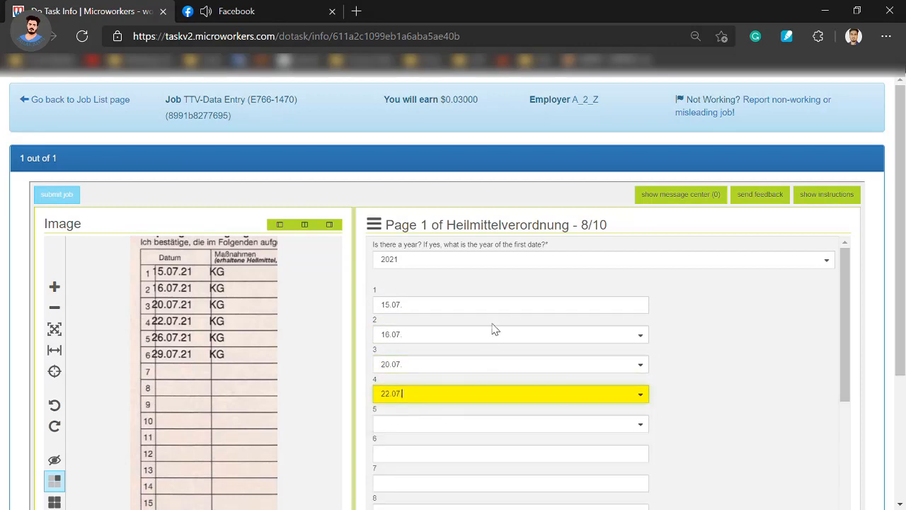
Enter 26.07. and 29.07. as the eighth form's dates in rows 5 and 6, and advance to the ninth form.
scroll(492, 328, down, 1)
click(429, 381)
text(2)
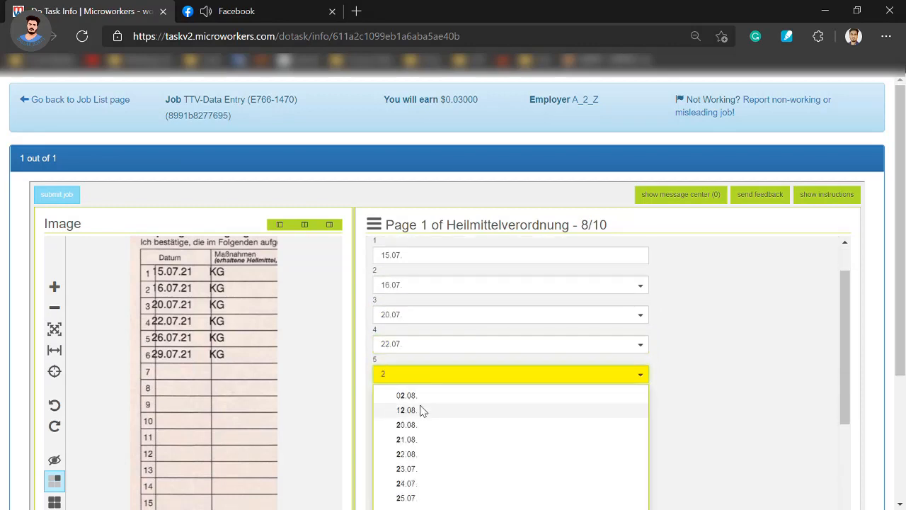
text(6)
click(419, 395)
click(418, 407)
text(29)
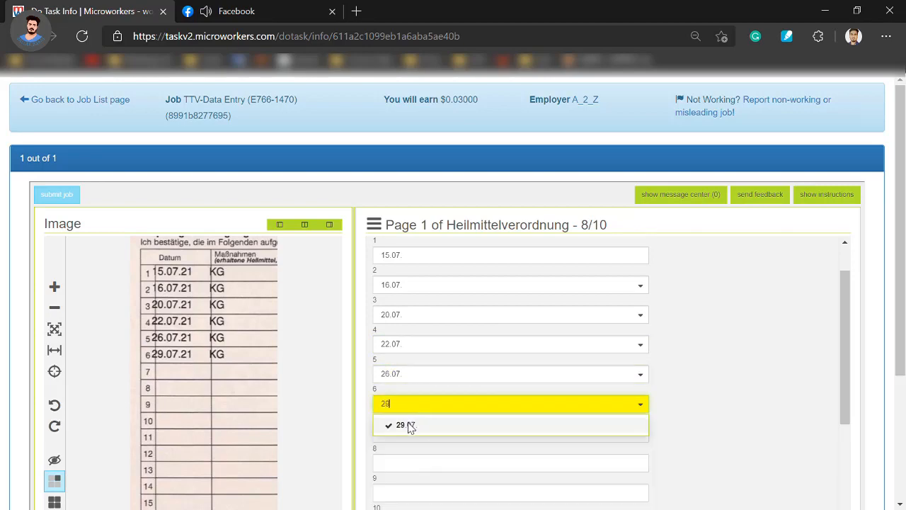
click(411, 426)
scroll(765, 376, down, 3)
scroll(795, 372, down, 1)
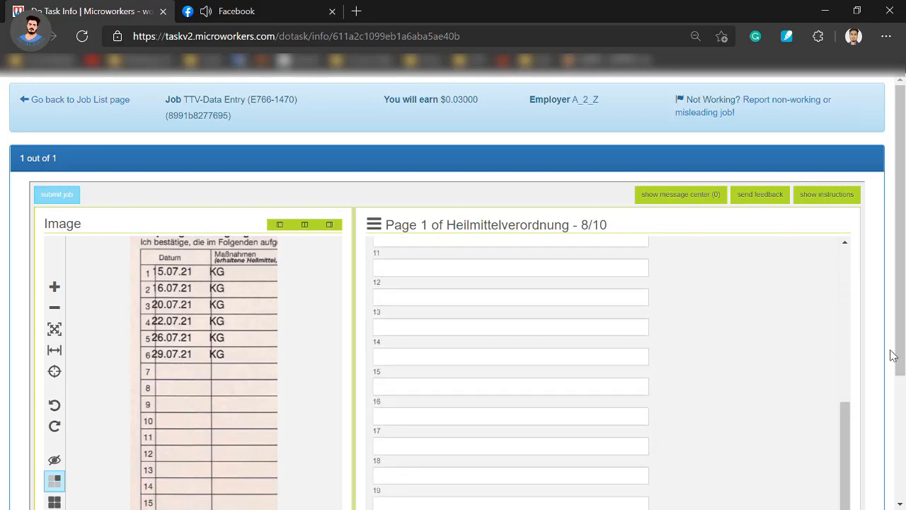
scroll(892, 357, down, 3)
click(640, 435)
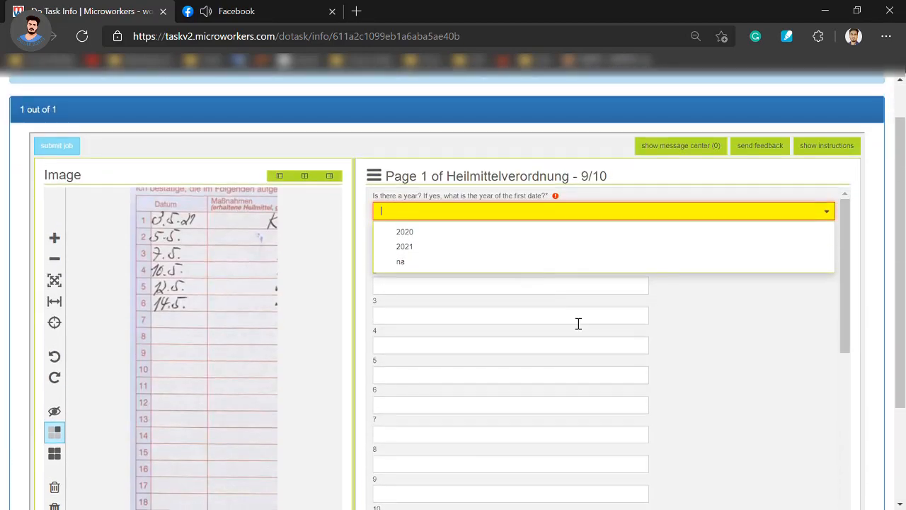
Set the ninth form's year to 2021, with 03.05. as the row 1 date and 05.05. as the row 2 date.
text(21)
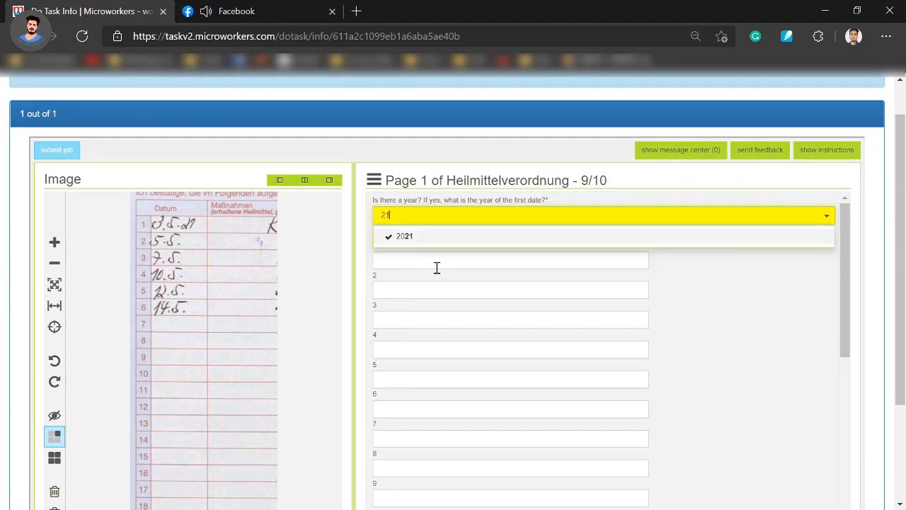
click(437, 268)
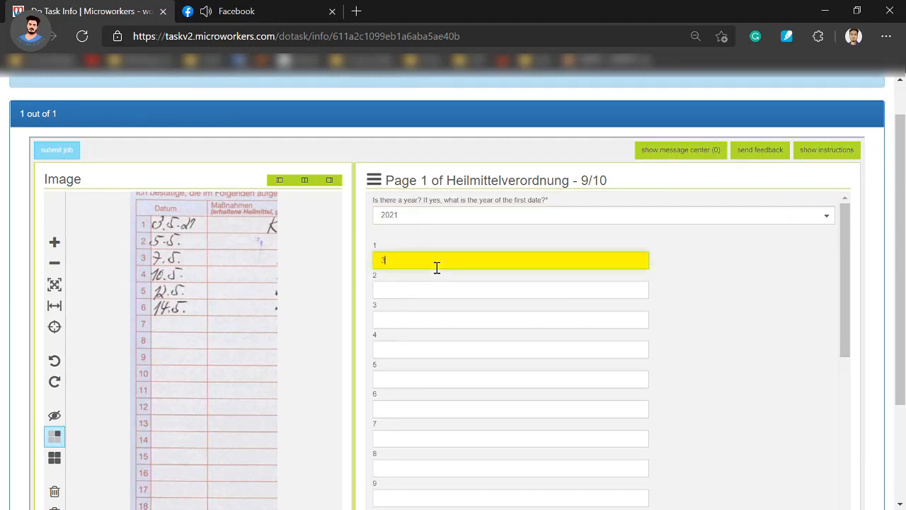
text(3.5)
click(434, 291)
text(5)
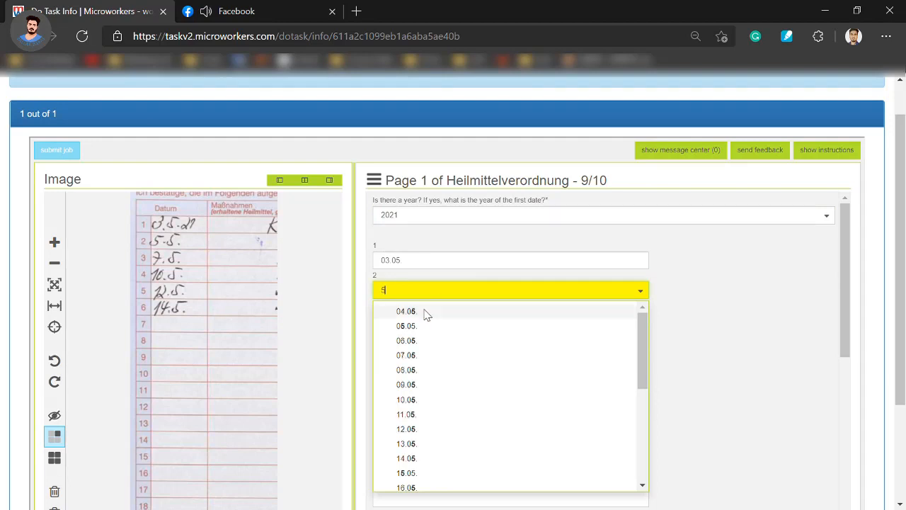
click(415, 324)
Enter 07.05. and 10.05. as the ninth form's dates in rows 3 and 4.
click(416, 329)
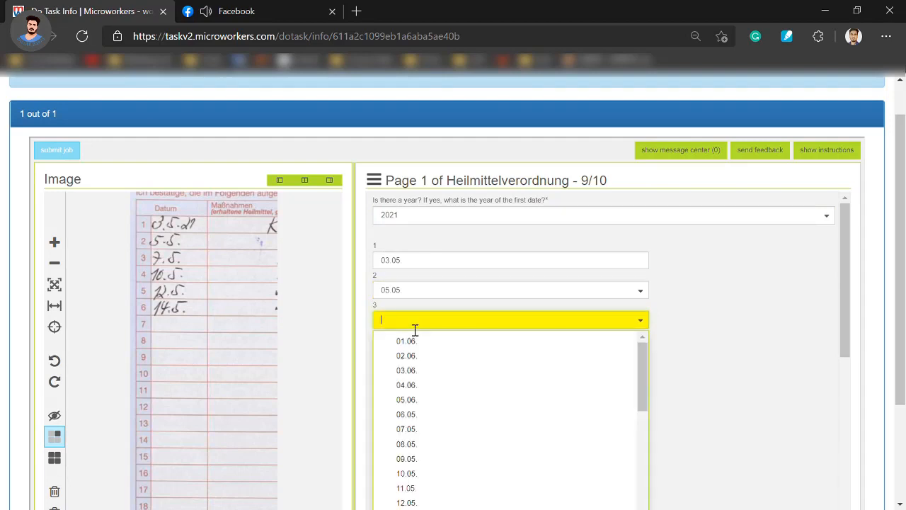
text(7)
click(418, 340)
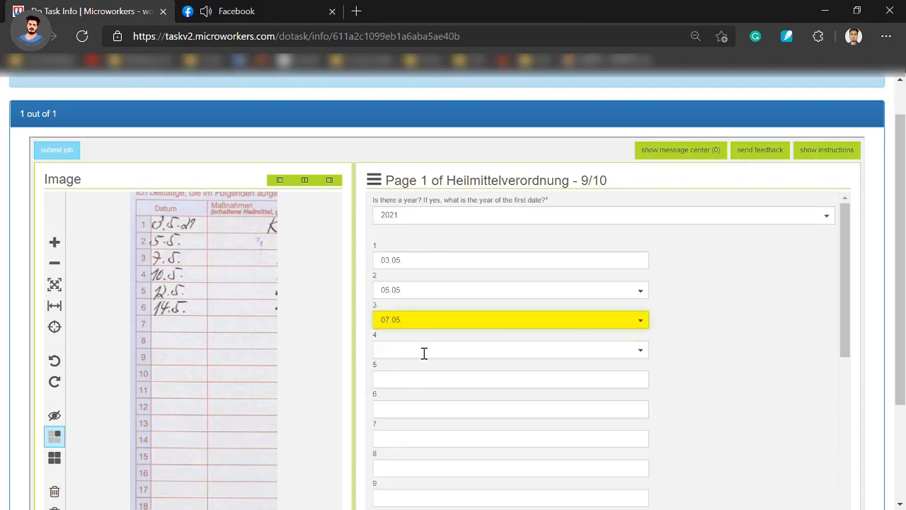
click(424, 350)
text(10)
click(407, 373)
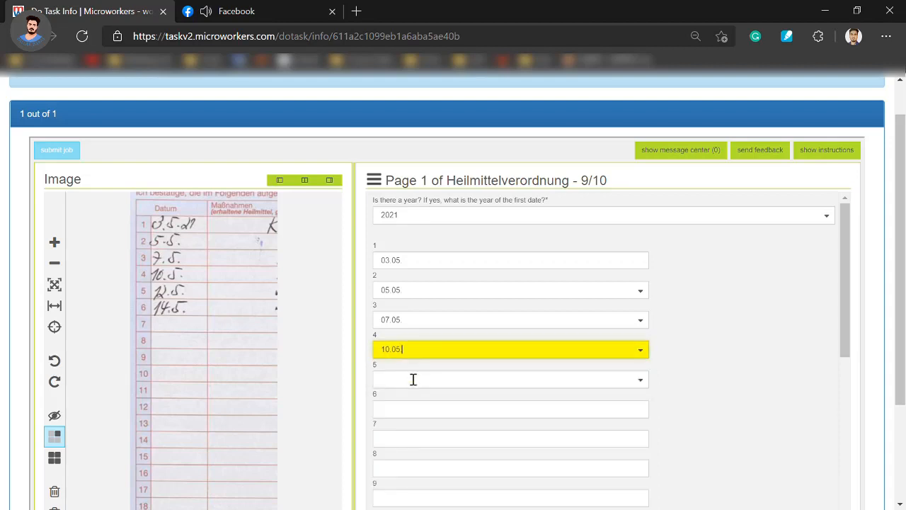
Enter 12.05. and 14.05. as the ninth form's dates in rows 5 and 6, and advance to the tenth form.
click(414, 383)
text(12)
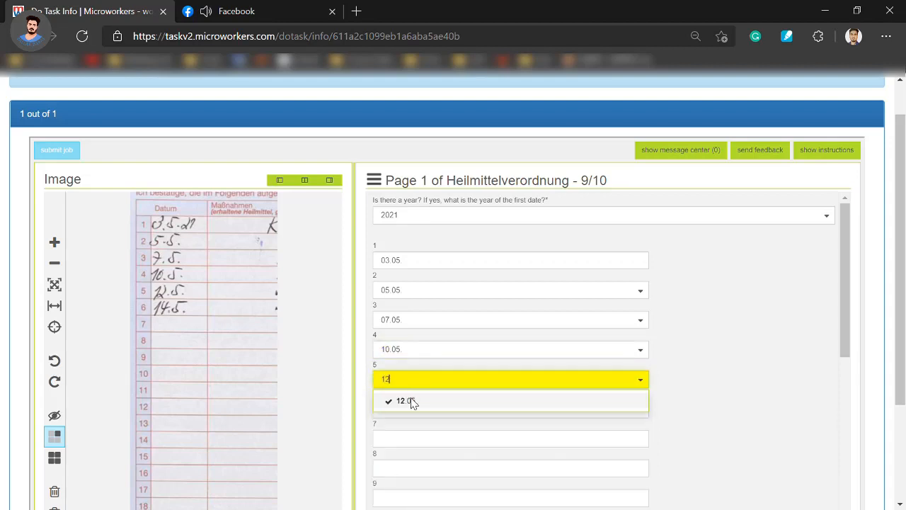
click(412, 402)
click(419, 410)
text(14)
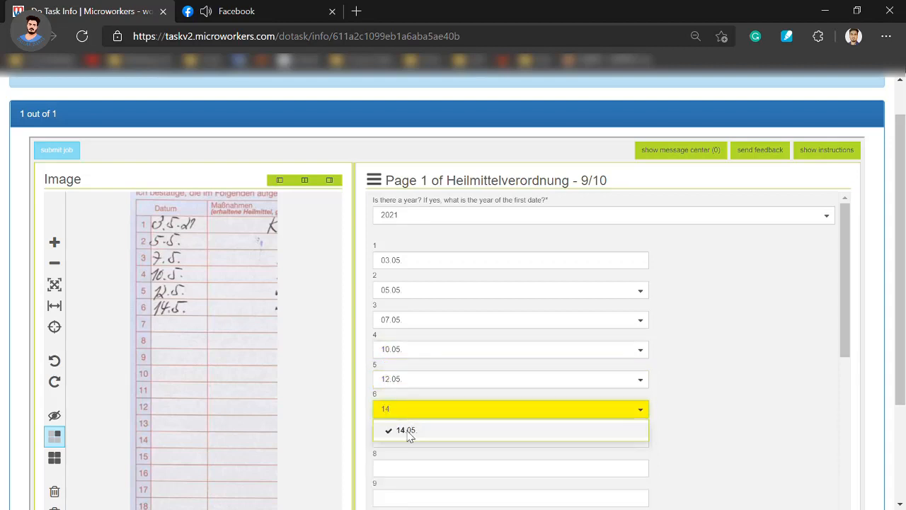
click(408, 430)
scroll(885, 372, down, 2)
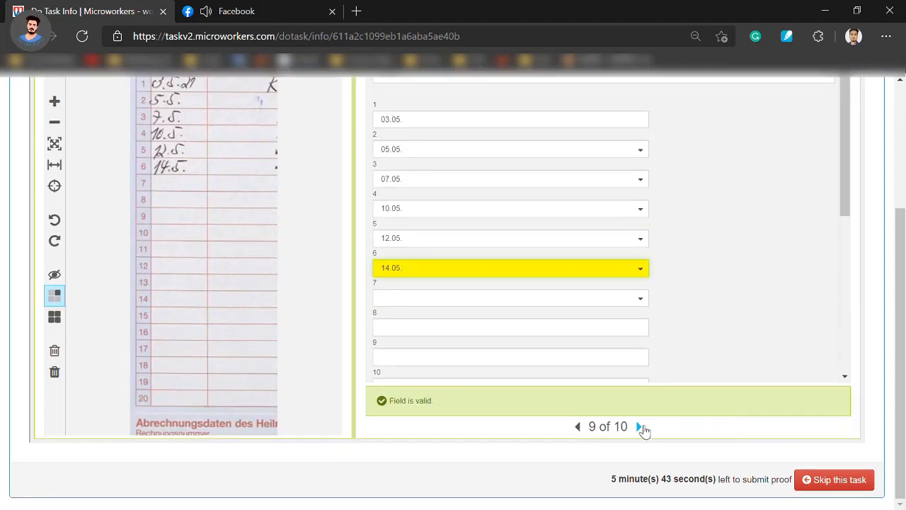
click(639, 427)
Set the tenth form's year to 2021, with 13.01. as the row 1 date and 20.01. as the row 2 date.
click(421, 296)
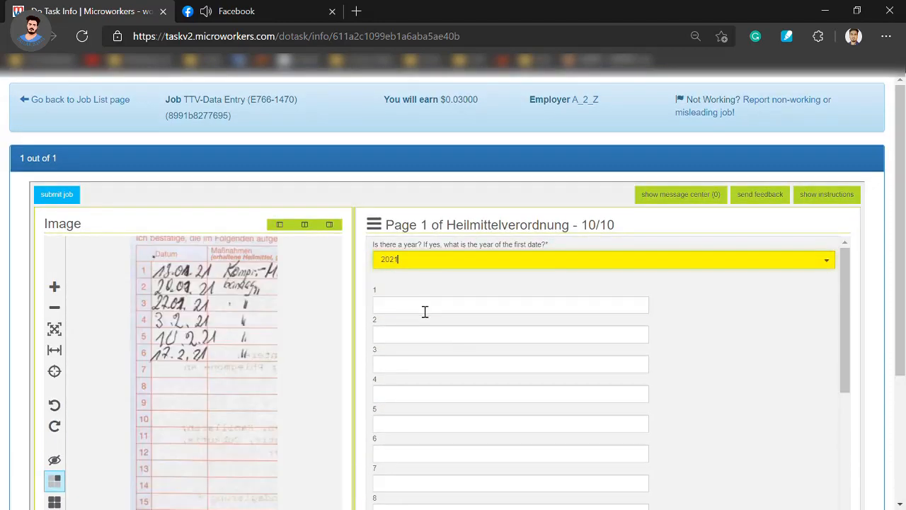
click(425, 312)
text(13)
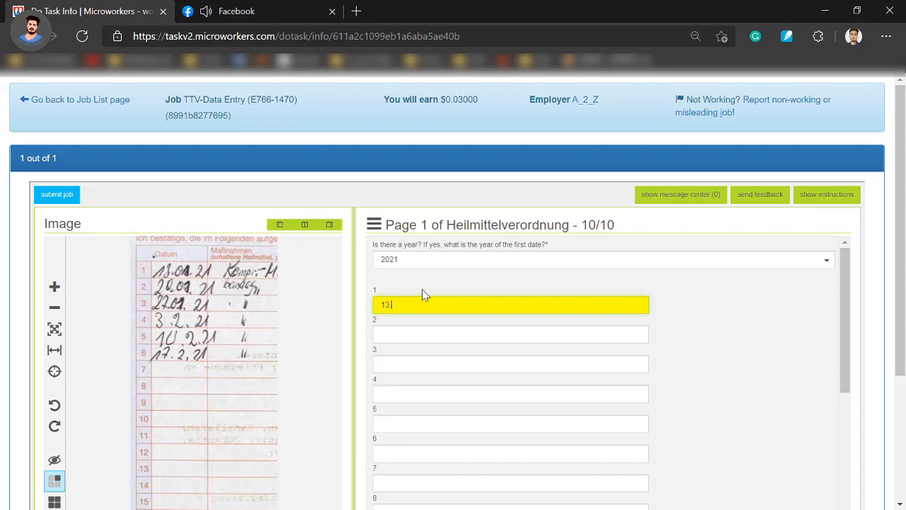
text(.01.)
click(419, 334)
text(20.01)
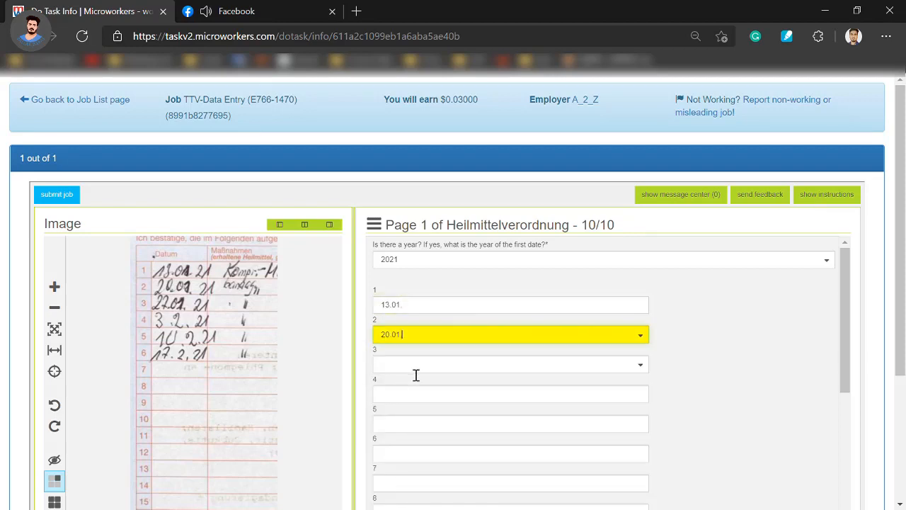
Enter 27.01. and 03.02. as the tenth form's dates in rows 3 and 4.
click(416, 374)
text(2)
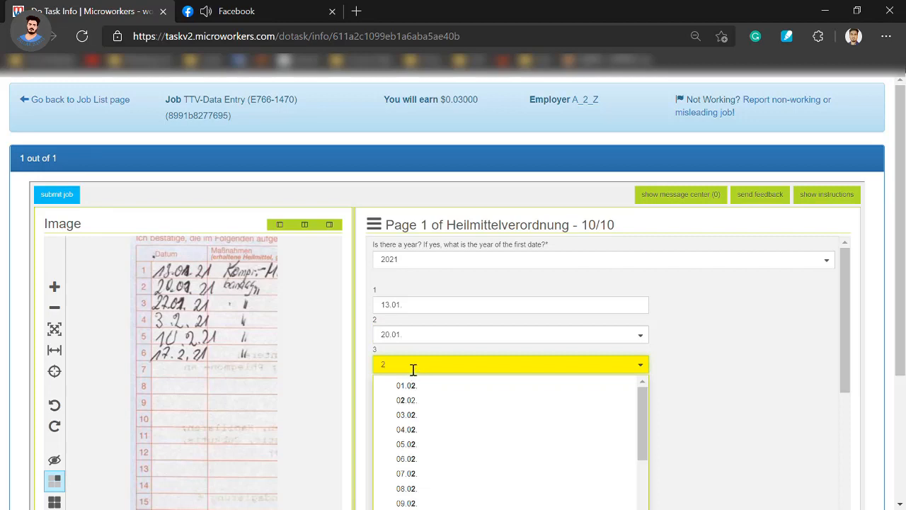
text(7.01.)
click(414, 396)
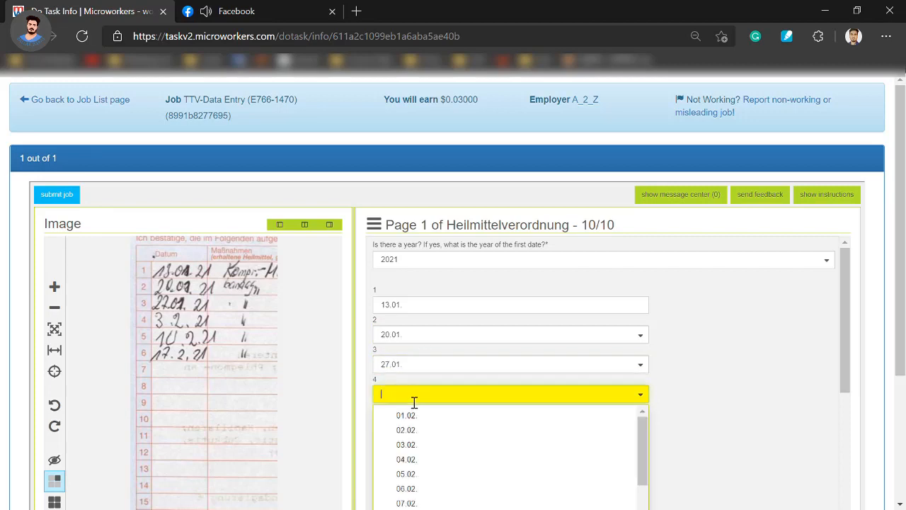
text(3.02)
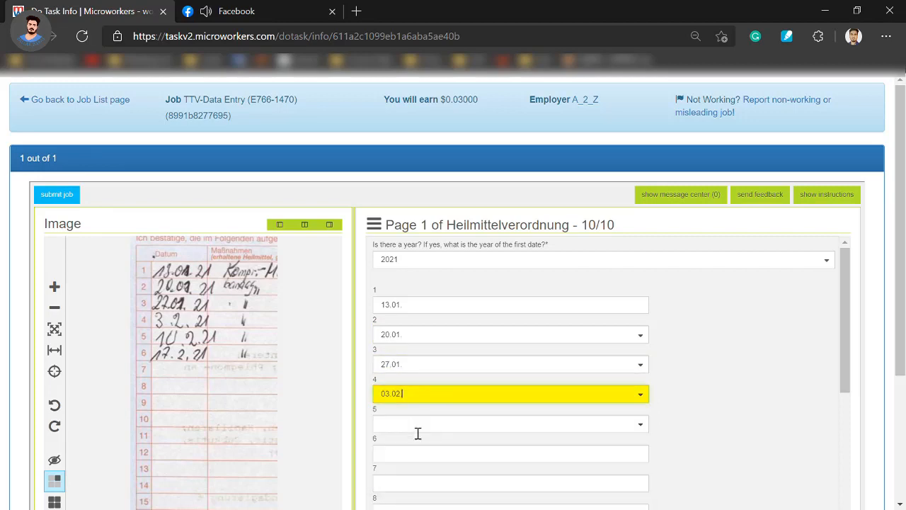
Enter 10.02. and 17.02. as the tenth form's dates in rows 5 and 6.
click(416, 425)
text(10.02)
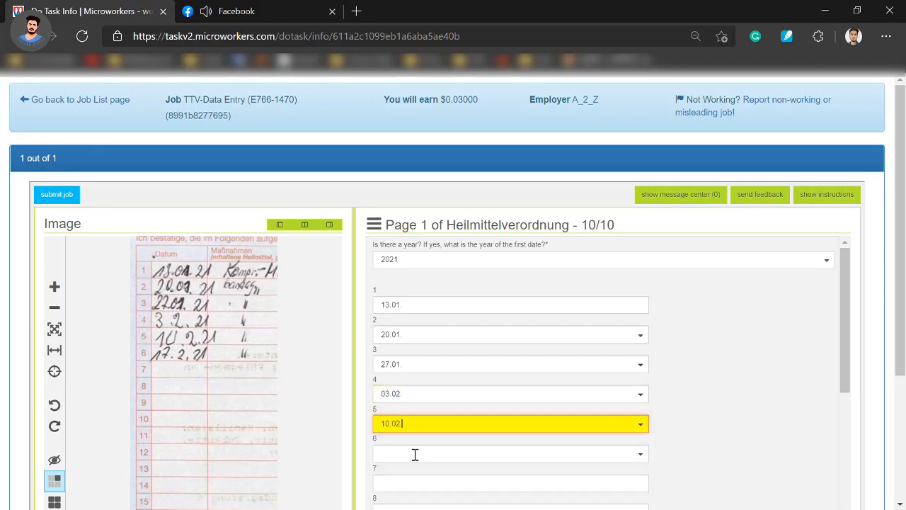
click(415, 454)
text(17)
click(406, 475)
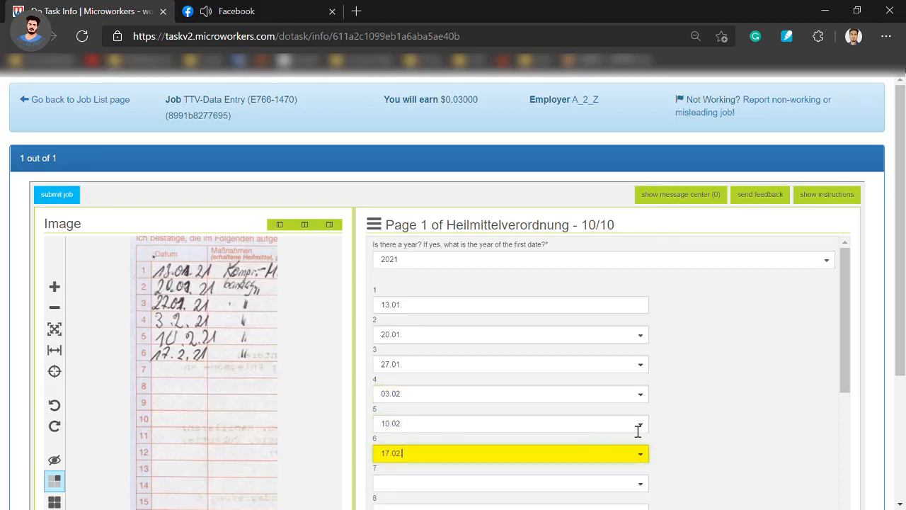
scroll(888, 361, down, 3)
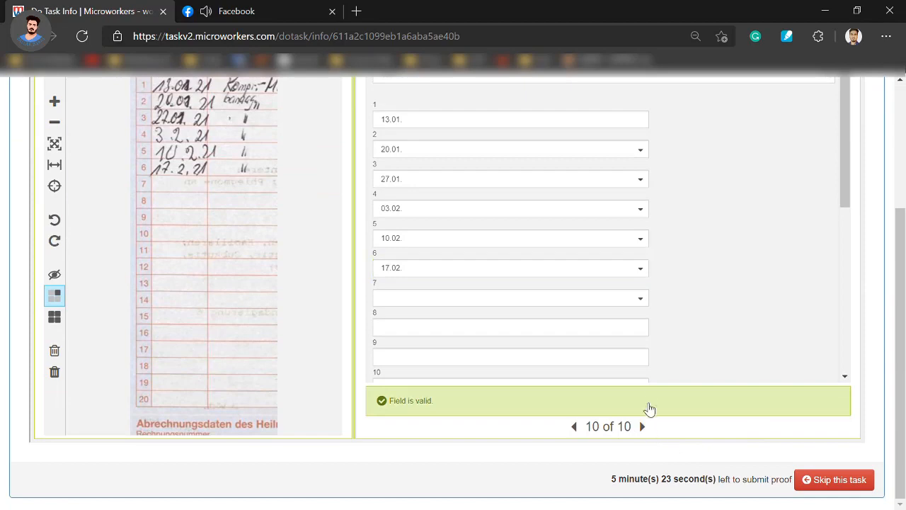
scroll(654, 341, up, 3)
scroll(637, 369, down, 10)
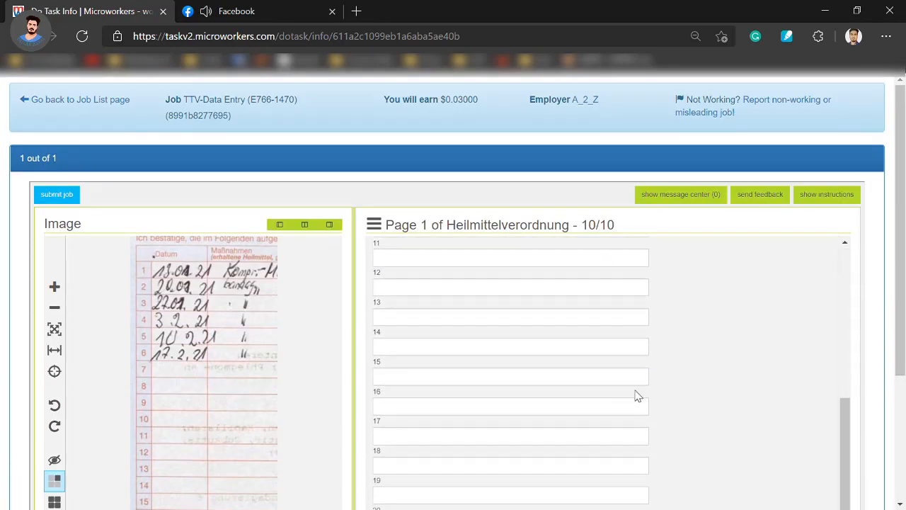
scroll(873, 328, down, 3)
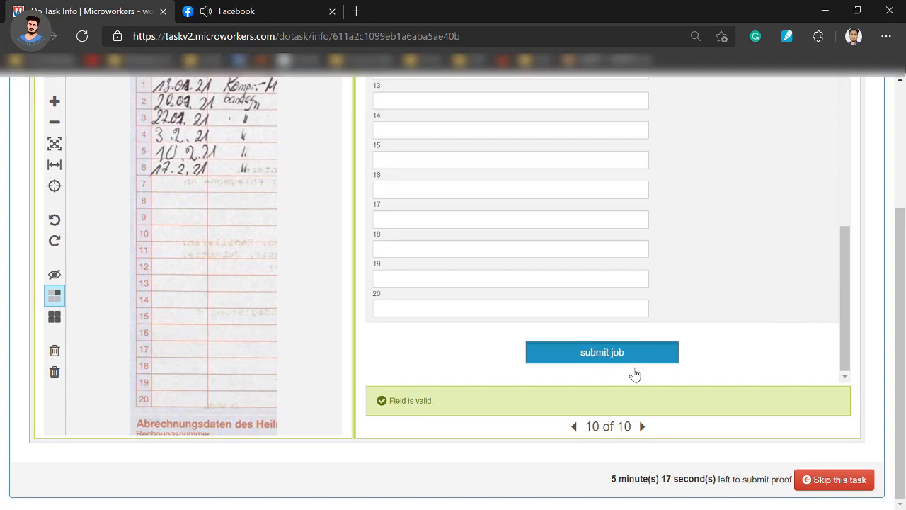
scroll(623, 373, up, 1)
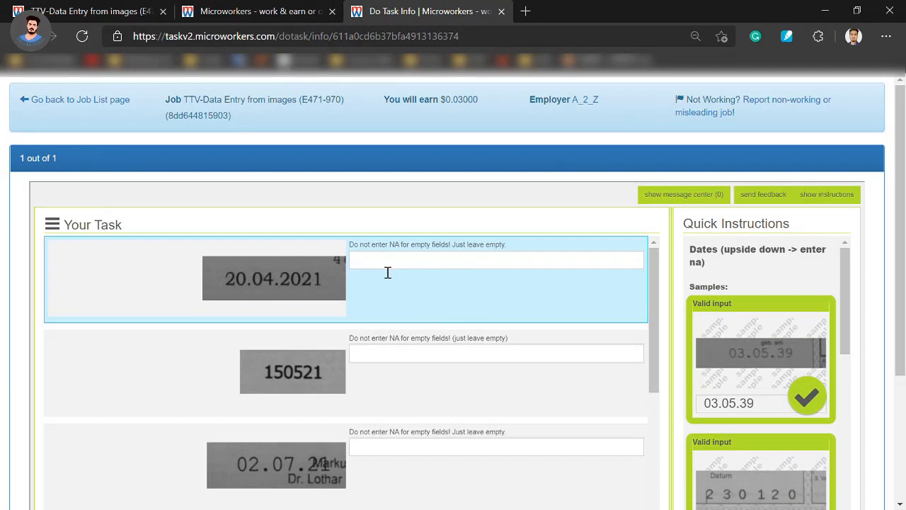
click(391, 269)
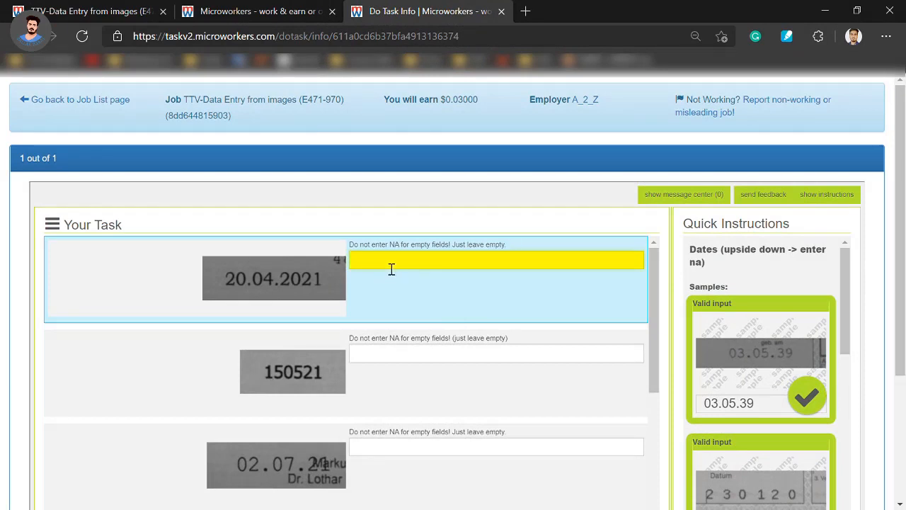
text(20042)
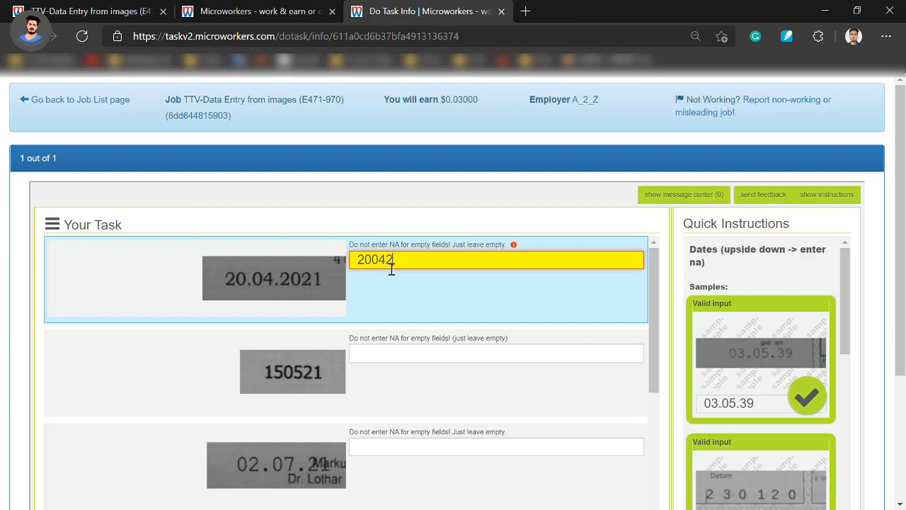
text(021)
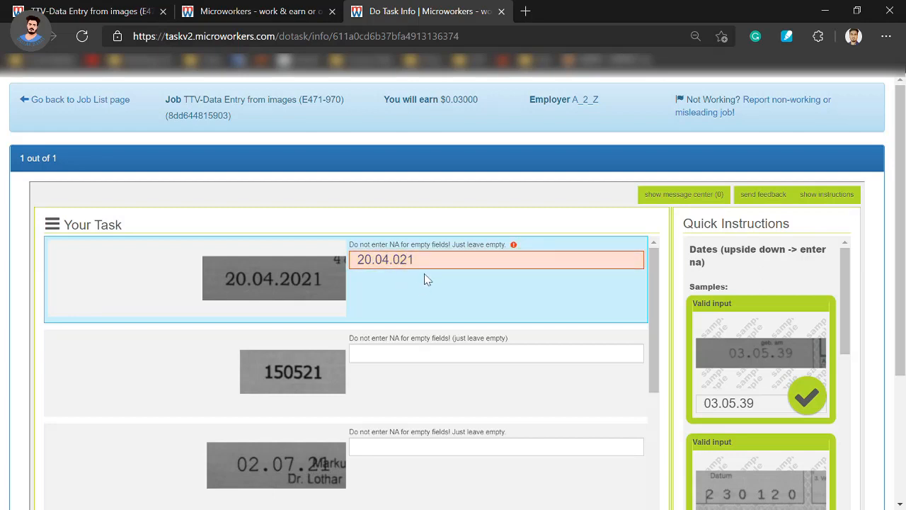
Set the first date image's value to 20.04.21 and enter 15.05.21 for the second image.
drag(435, 262, 320, 269)
text(2)
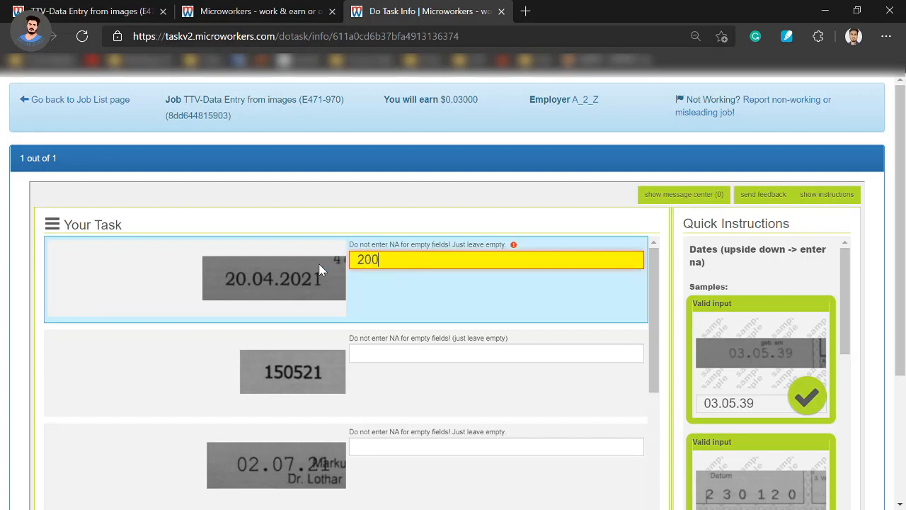
text(0.04.21)
click(394, 301)
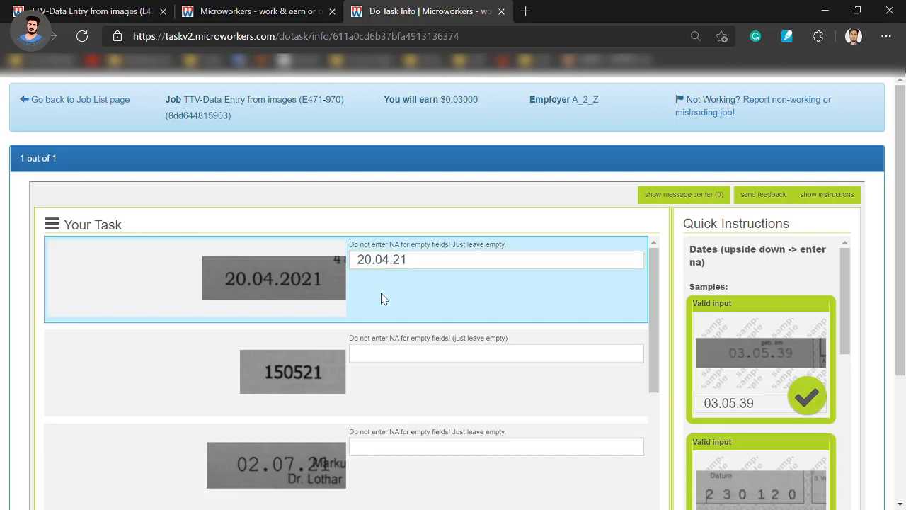
click(381, 358)
text(15.)
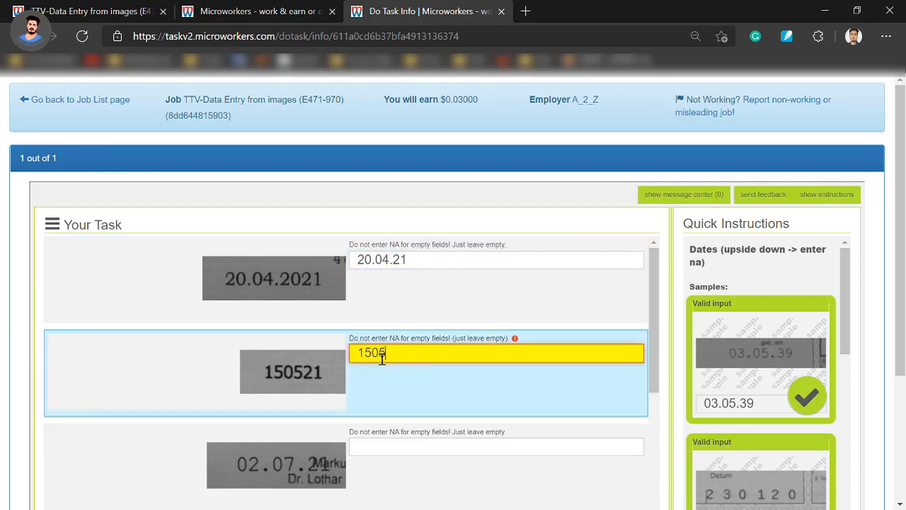
text(05.21)
click(481, 405)
Transcribe the third date image as 02.07.21 and the fourth as 09.07.21.
scroll(468, 382, down, 2)
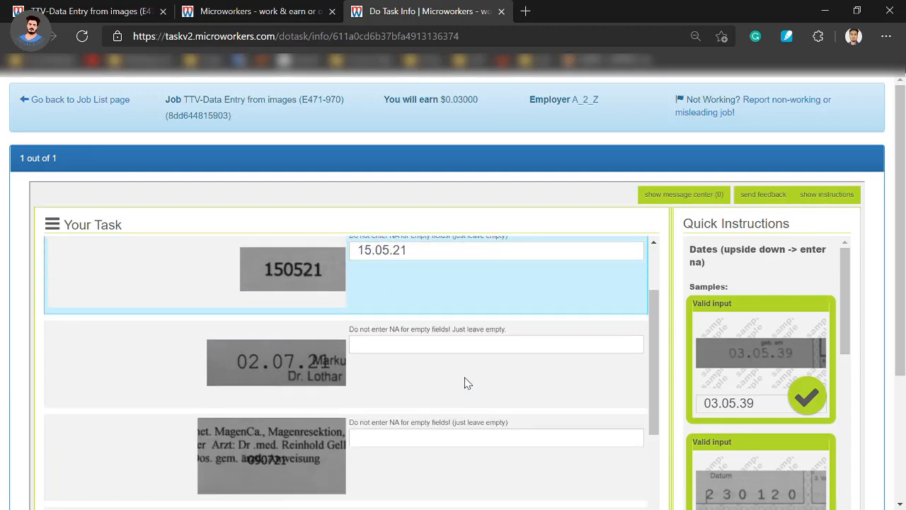
click(418, 344)
text(02)
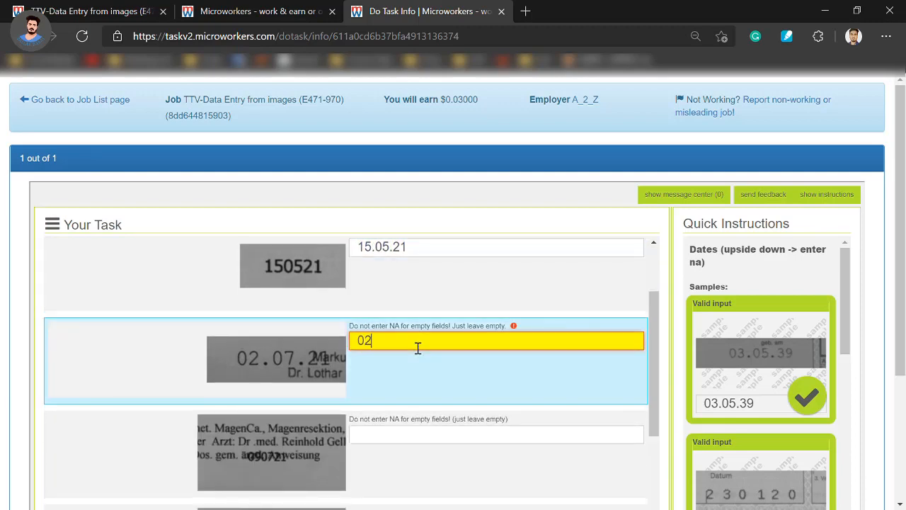
text(.07.21)
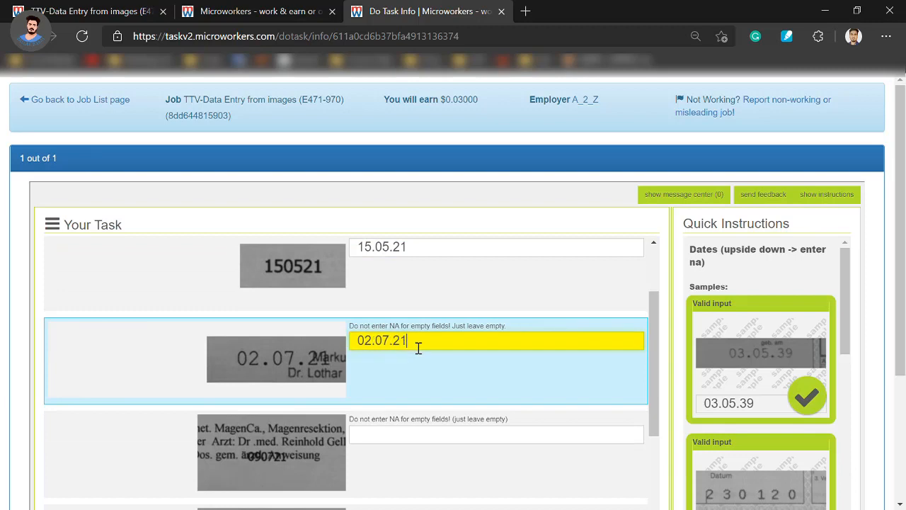
scroll(409, 347, down, 2)
click(376, 337)
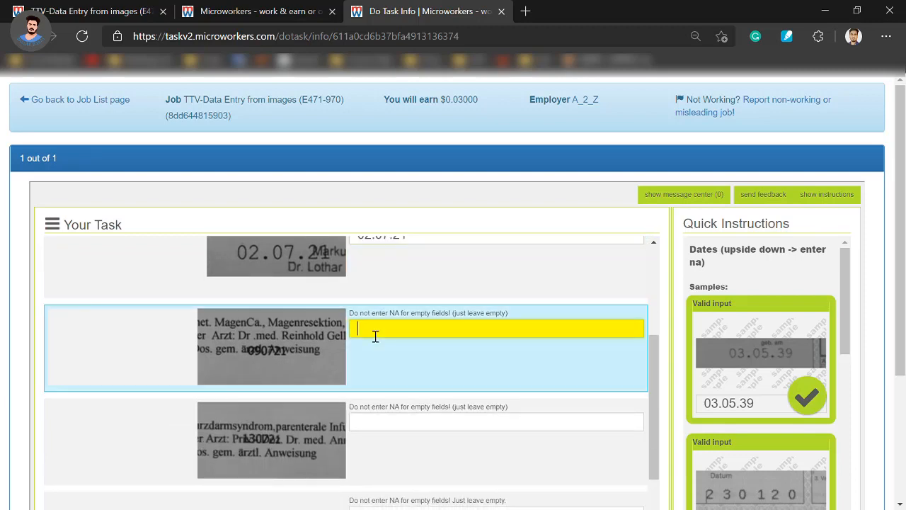
text(09.07.2)
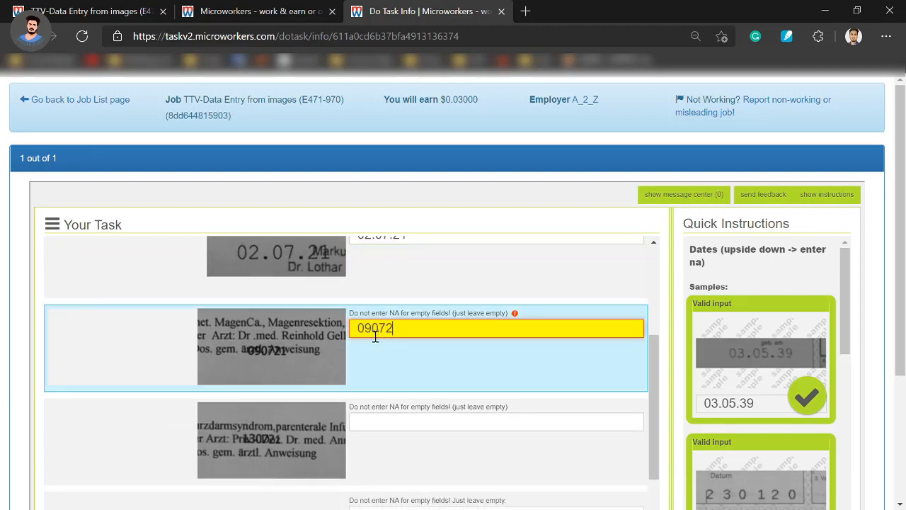
text(1)
Transcribe the fifth date image as 13.07.21 and the sixth as 05.07.21.
scroll(389, 346, down, 1)
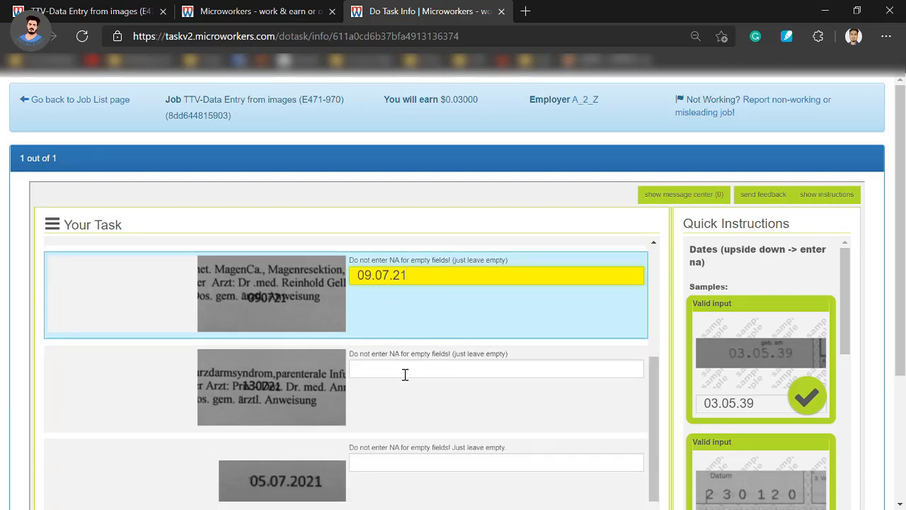
click(405, 375)
text(13.)
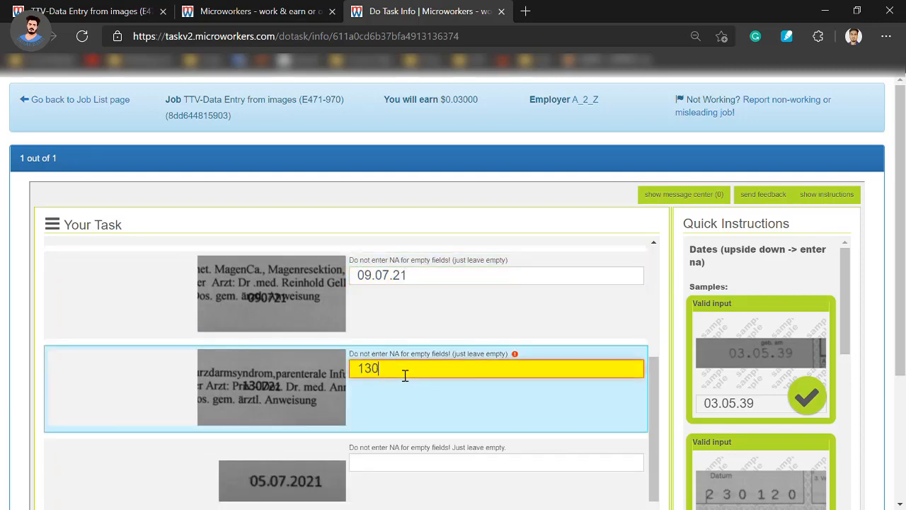
text(07.21)
scroll(405, 375, down, 2)
click(396, 369)
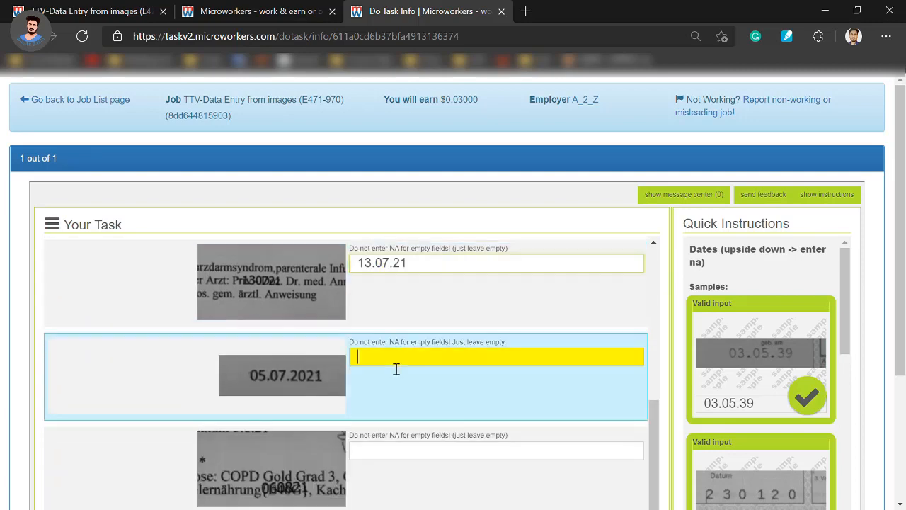
text(05.07.2)
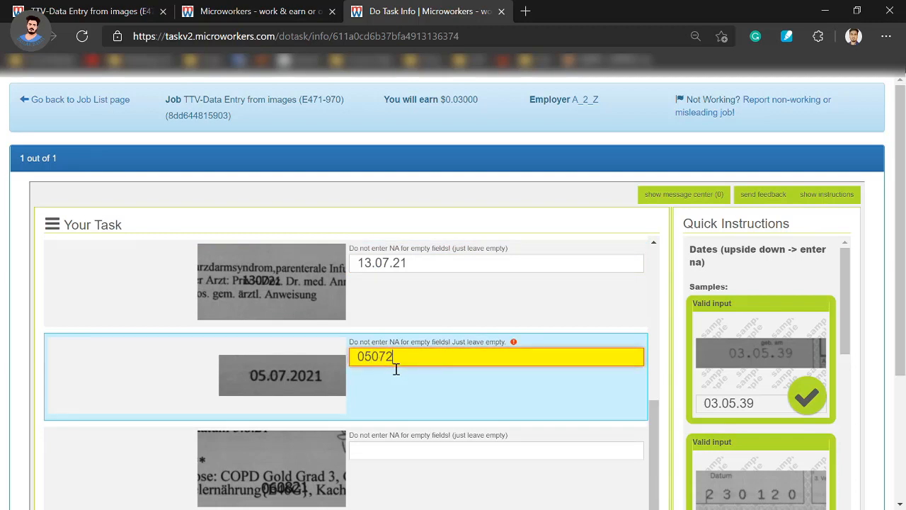
text(1)
Transcribe the seventh date image as 06.08.21 and the eighth as 23.07.21, and review the completed entries.
scroll(395, 365, down, 2)
click(389, 378)
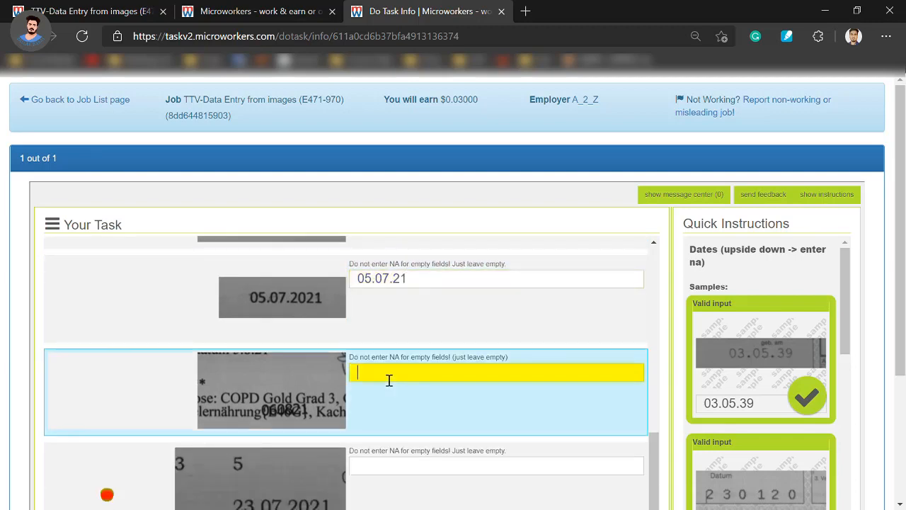
text(060821)
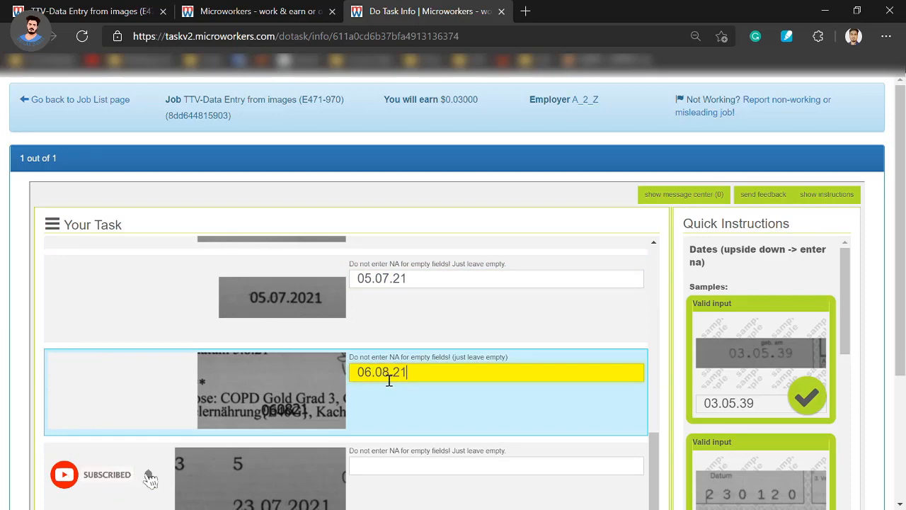
scroll(389, 380, down, 3)
click(398, 282)
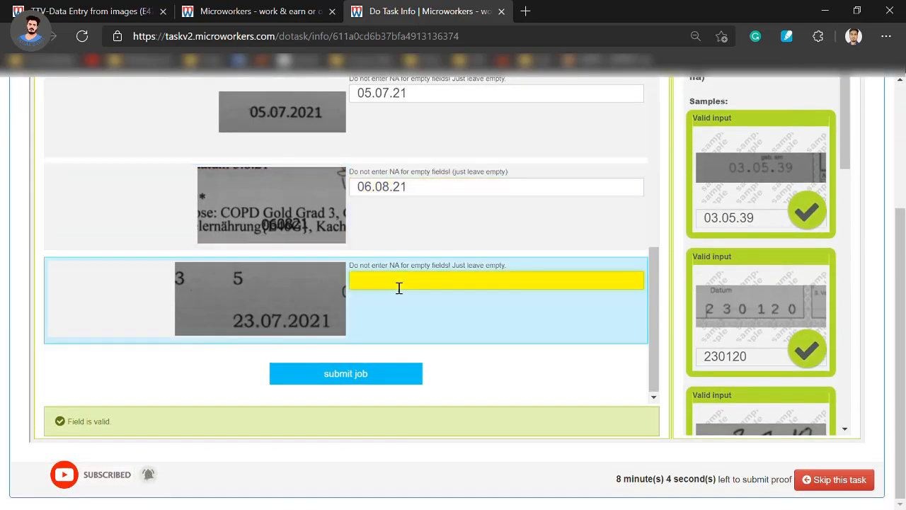
text(23.07.21)
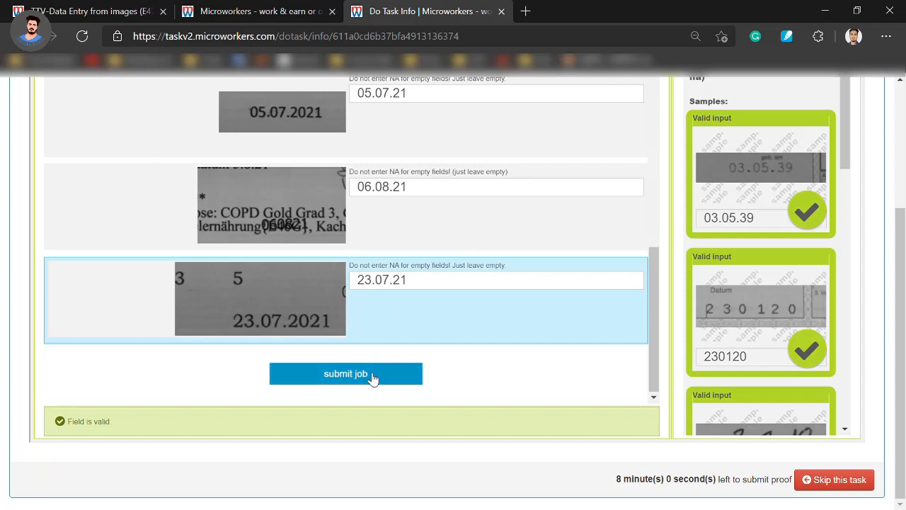
scroll(372, 377, up, 6)
scroll(871, 267, up, 2)
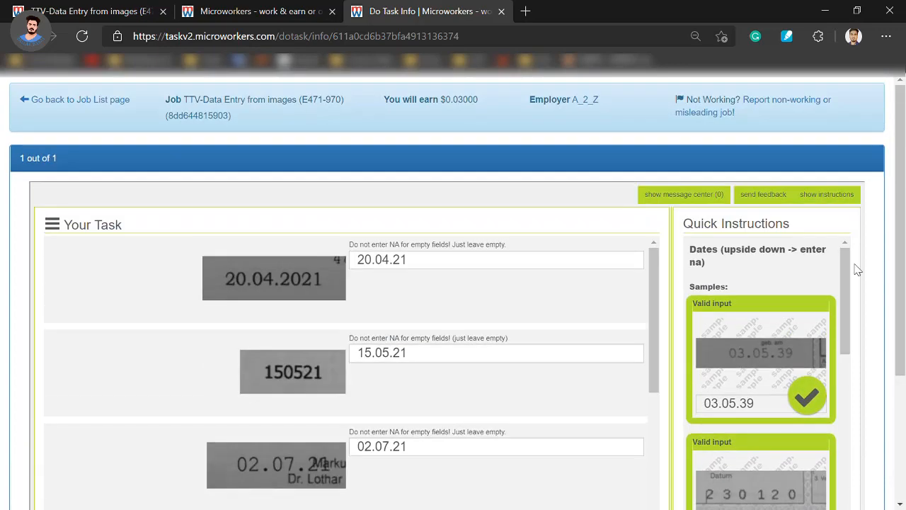
scroll(892, 300, down, 3)
scroll(508, 360, down, 5)
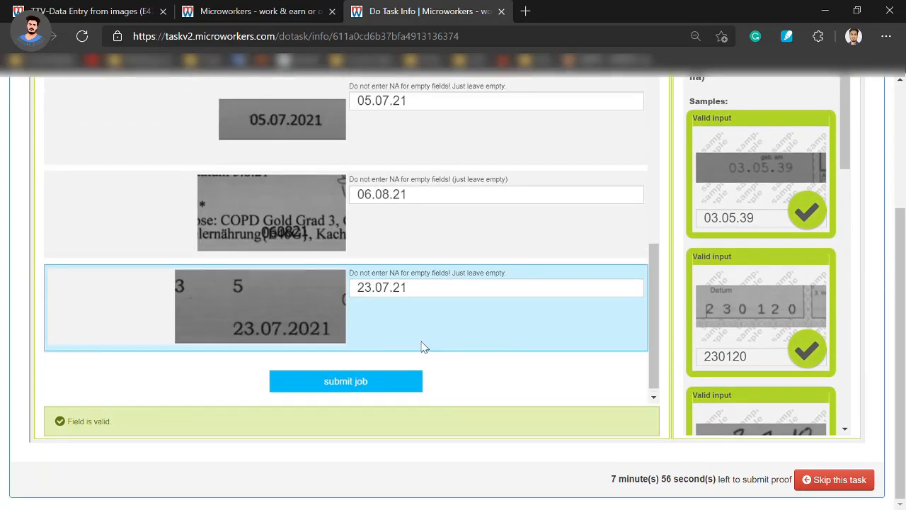